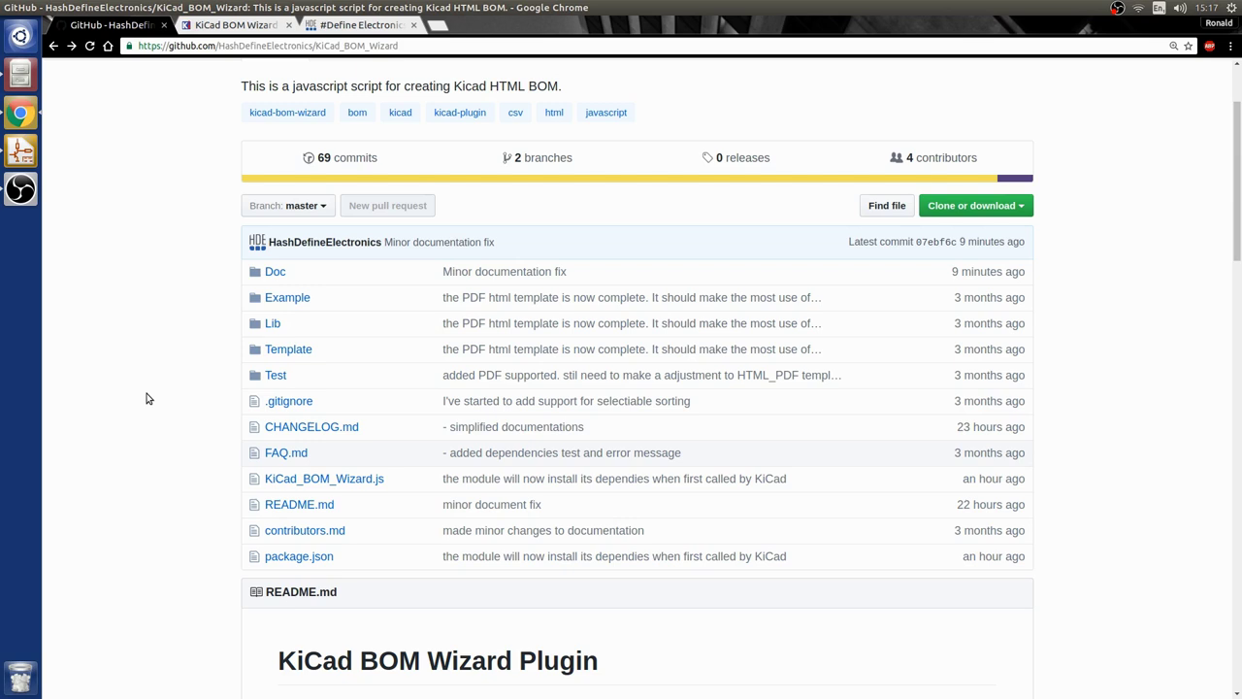
scroll(148, 396, down, 2)
scroll(149, 394, down, 1)
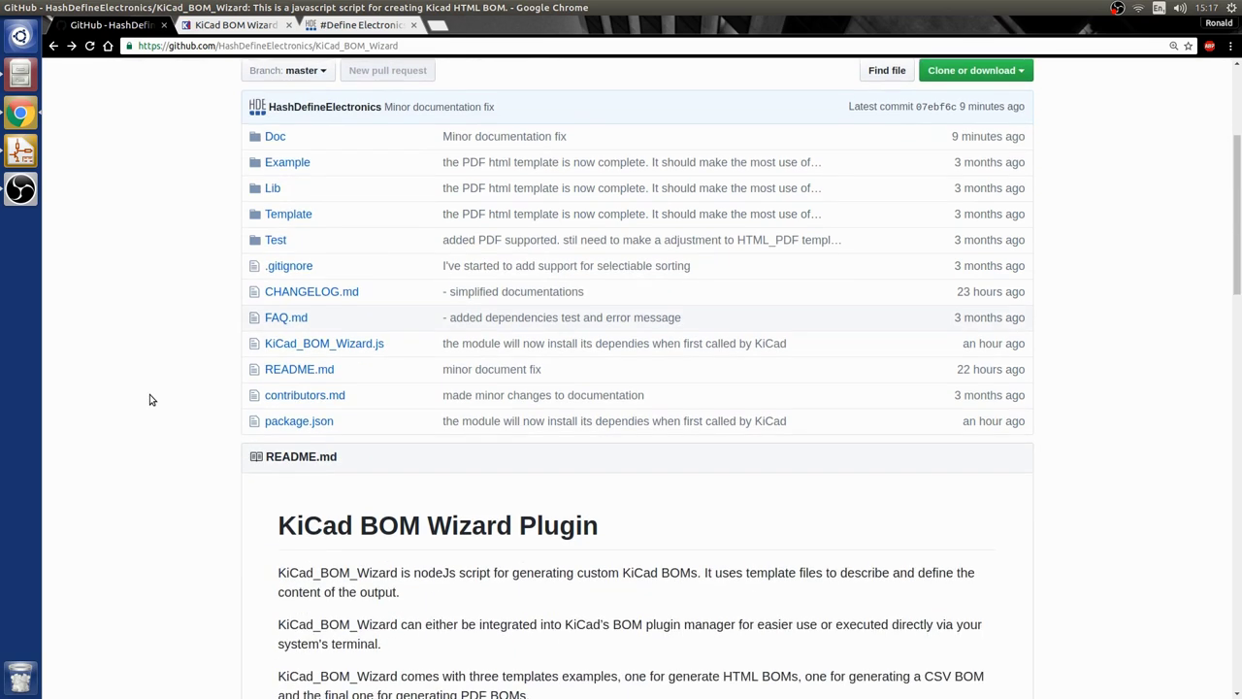
scroll(149, 394, up, 5)
scroll(150, 398, down, 2)
scroll(150, 398, down, 2)
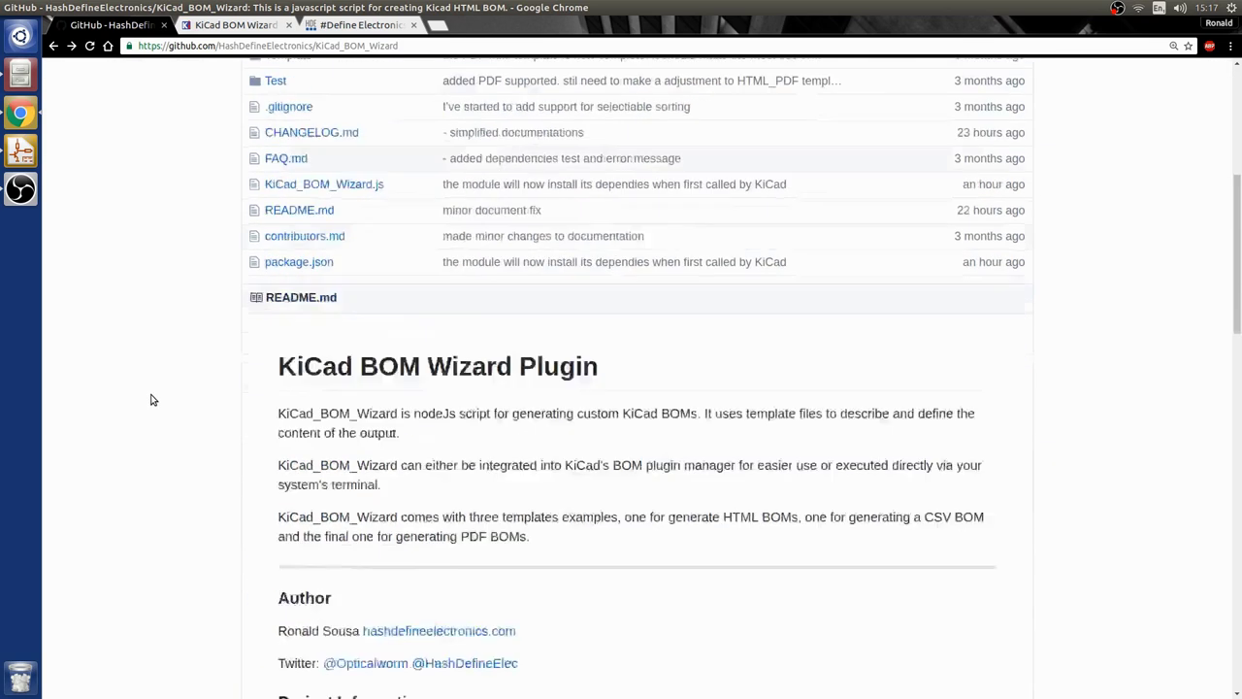
scroll(153, 396, down, 4)
scroll(156, 394, down, 3)
scroll(156, 394, down, 4)
scroll(156, 391, down, 3)
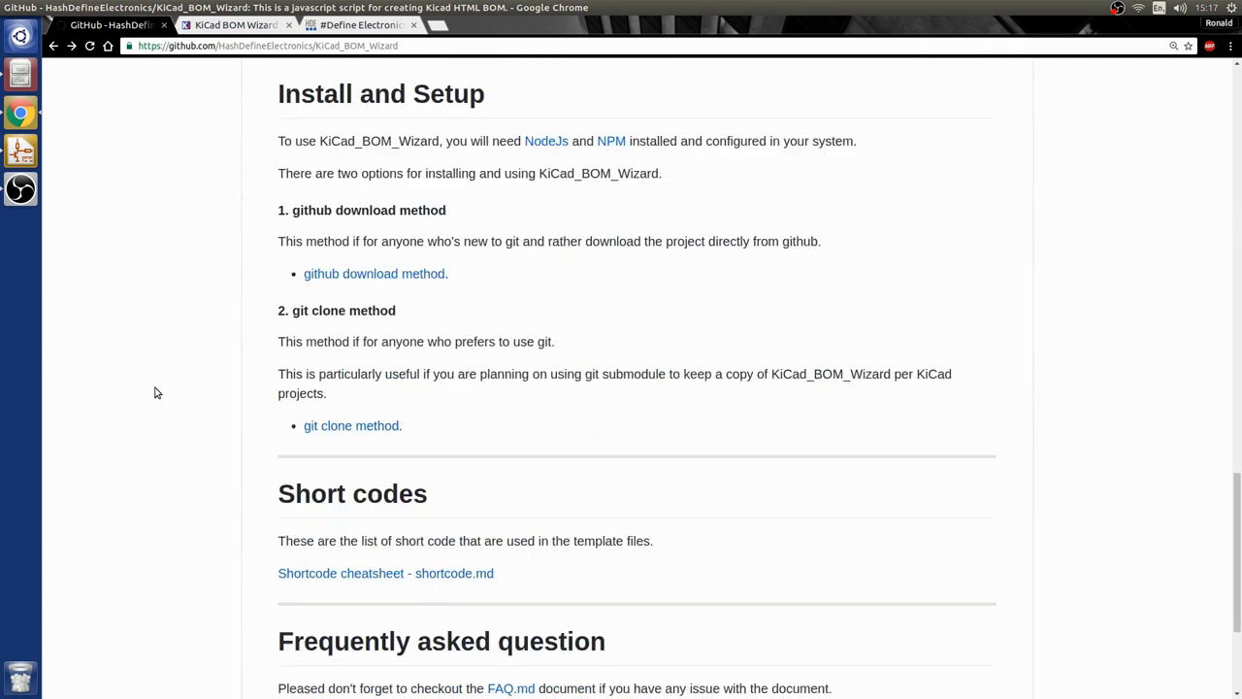
scroll(158, 383, up, 1)
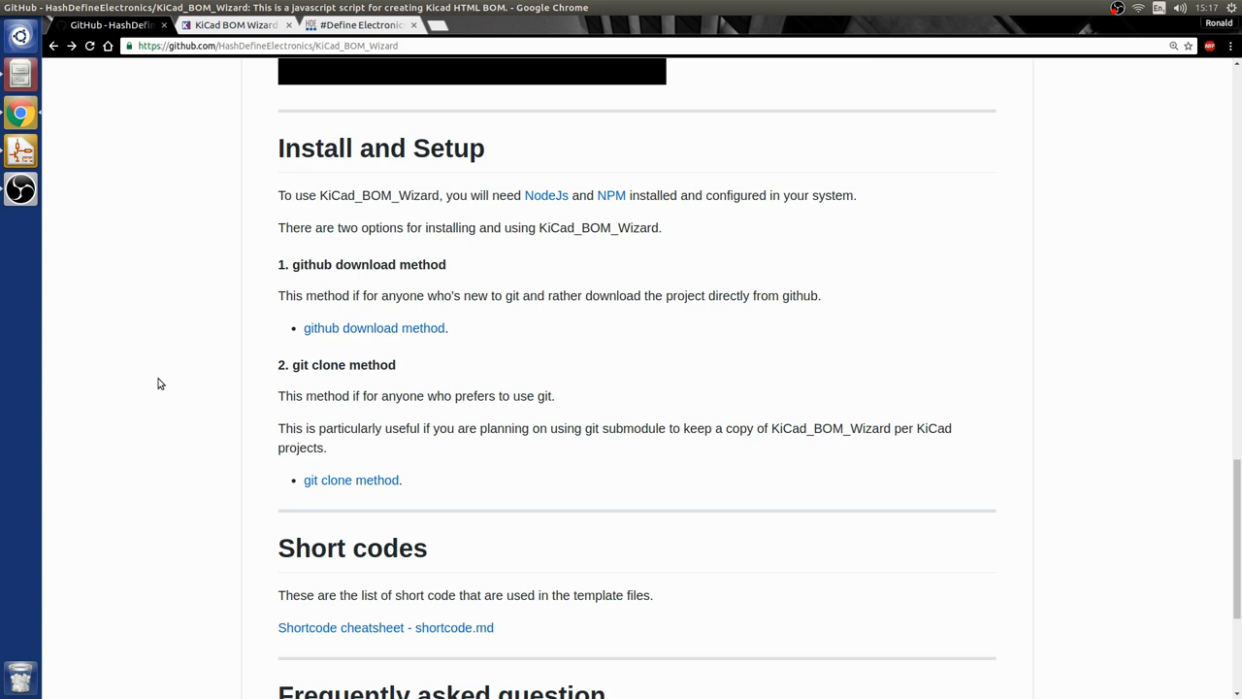
Highlight the README's git clone and github download method headings and peek at the Clone or download options.
drag(396, 365, 295, 366)
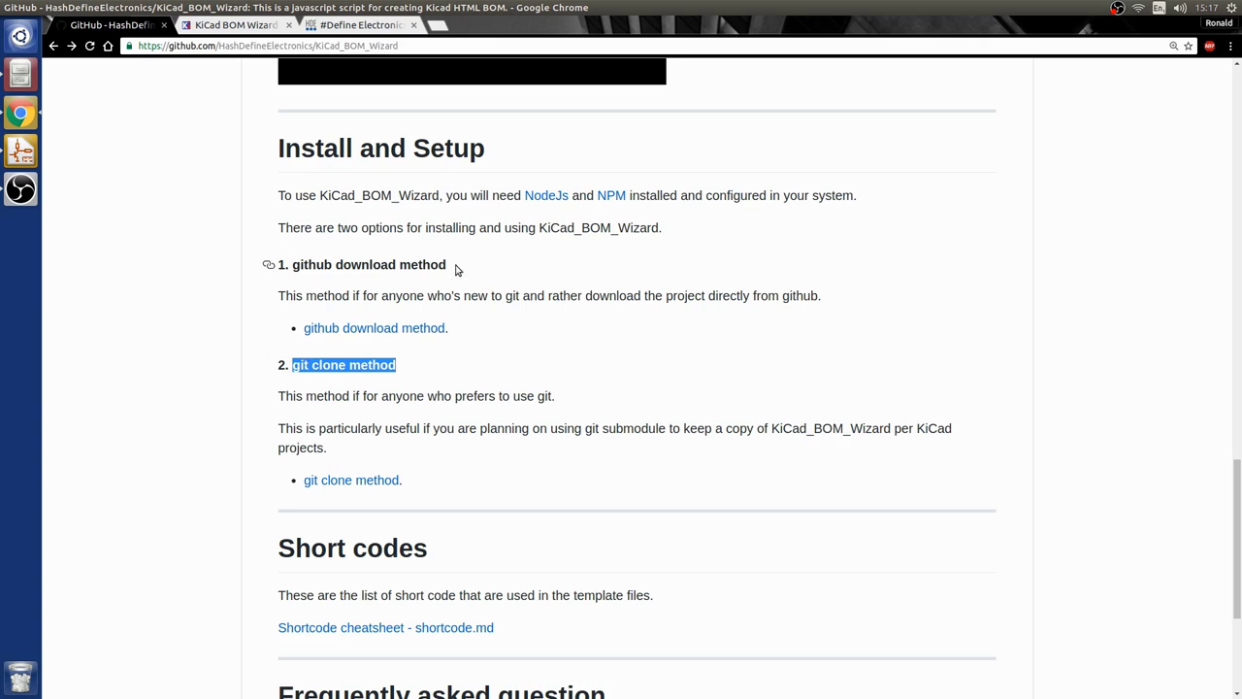
drag(446, 265, 309, 264)
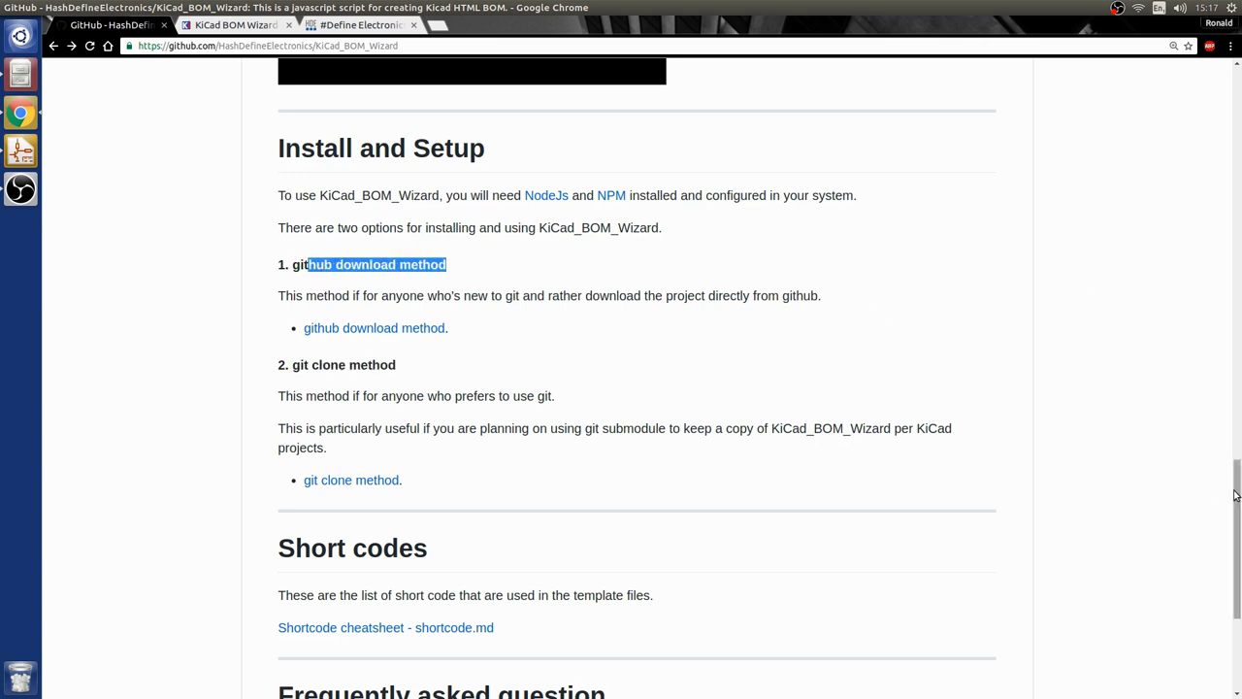
mouse_move(1236, 490)
mouse_down()
mouse_move(1212, 173)
mouse_move(1220, 87)
mouse_up()
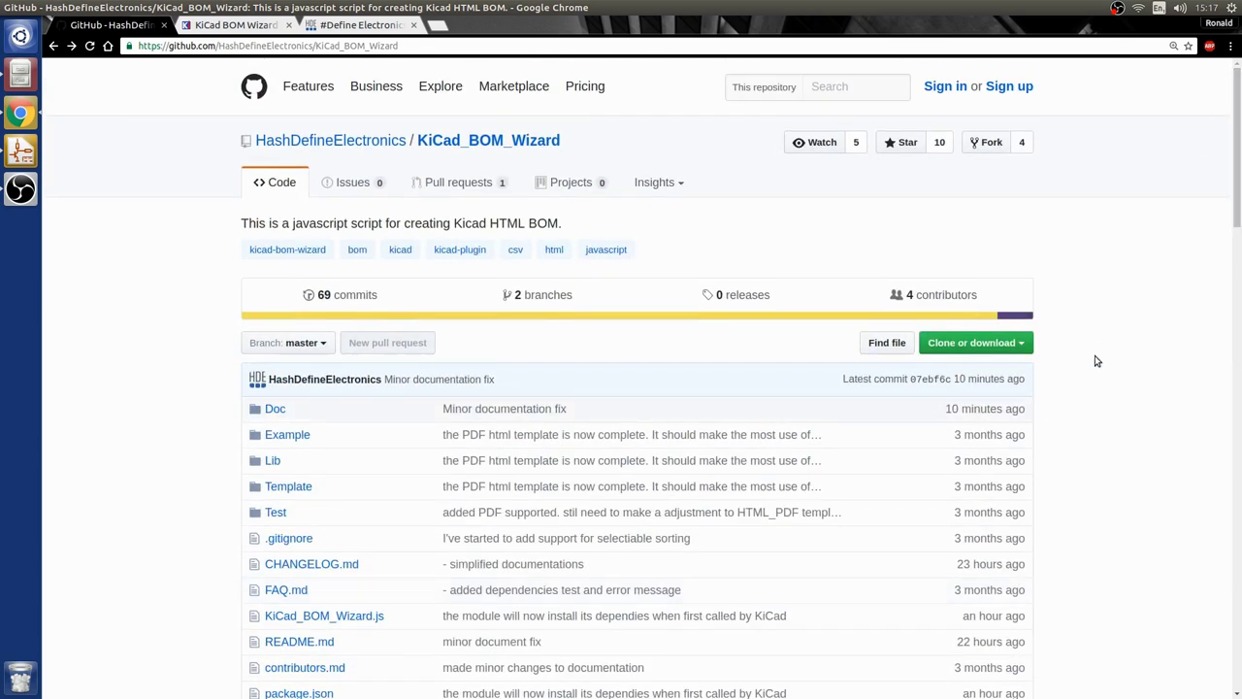
click(1024, 346)
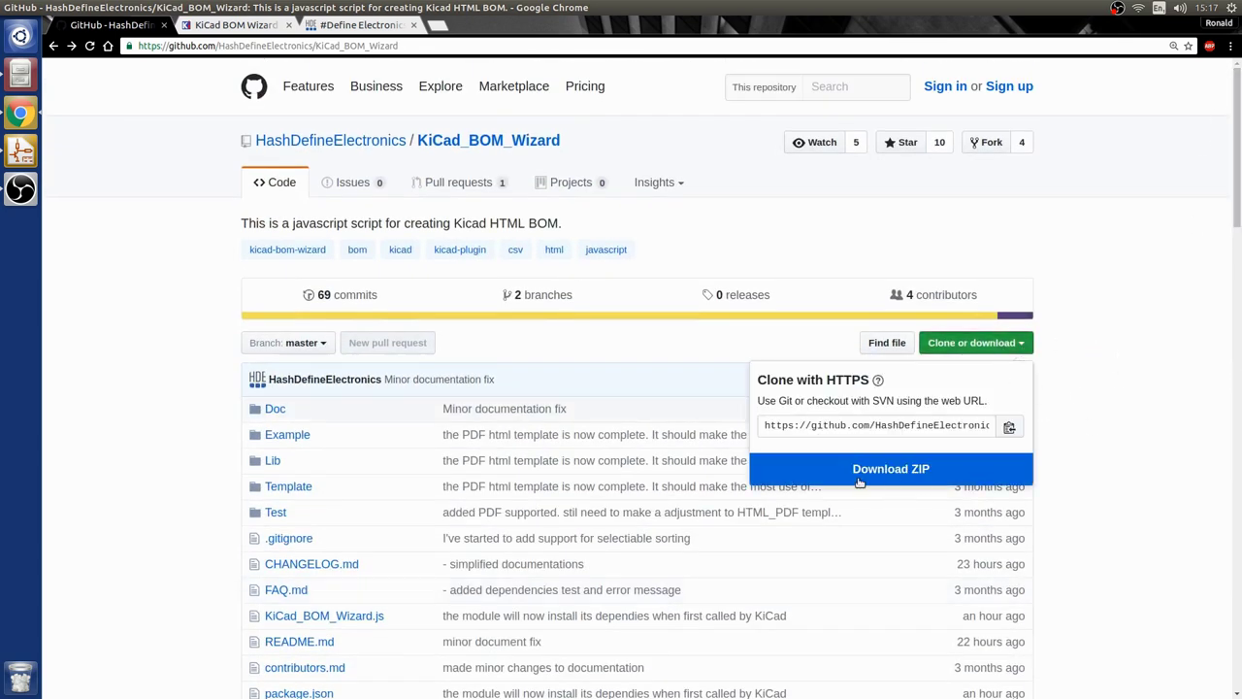
click(1237, 171)
mouse_move(1237, 171)
mouse_down()
mouse_move(1215, 339)
mouse_move(1214, 421)
mouse_move(1234, 499)
mouse_move(1226, 559)
mouse_up()
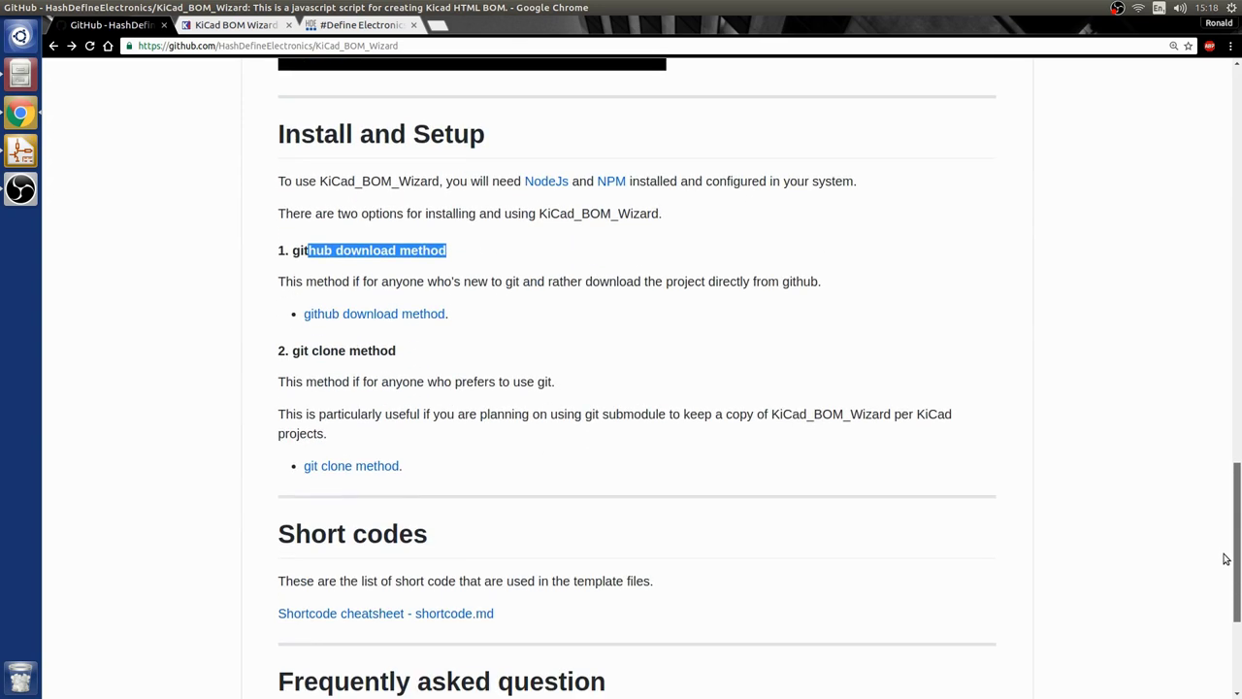
click(370, 314)
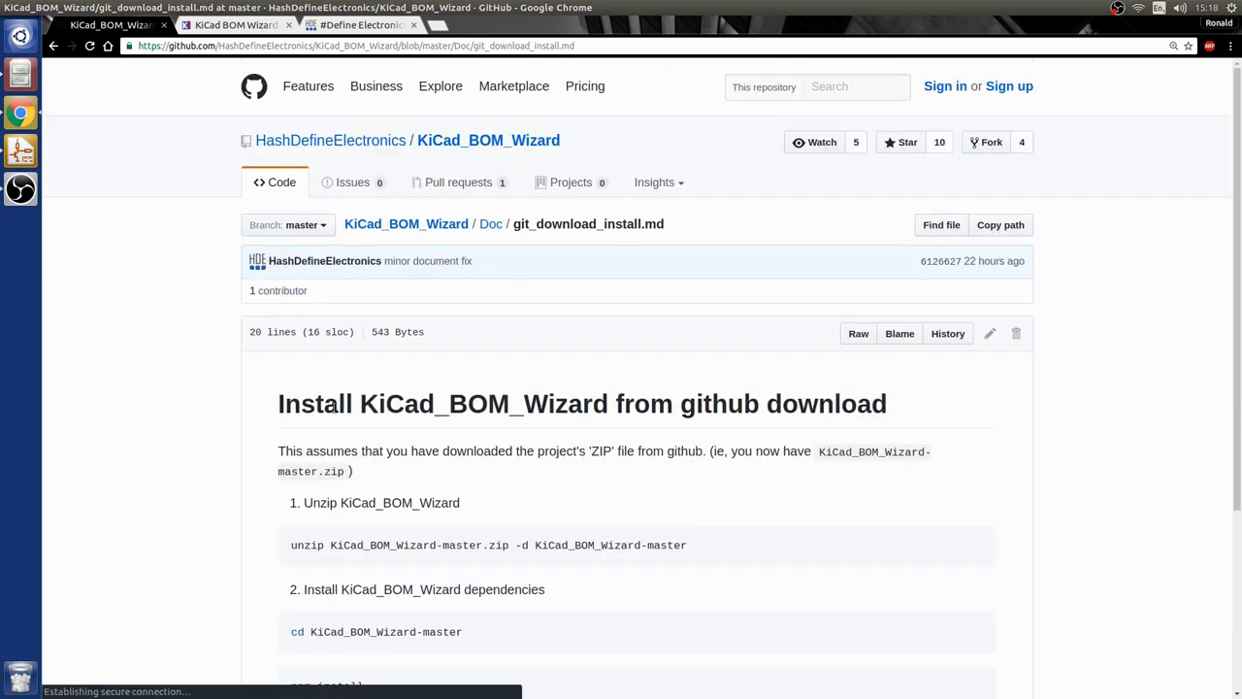
scroll(292, 427, down, 3)
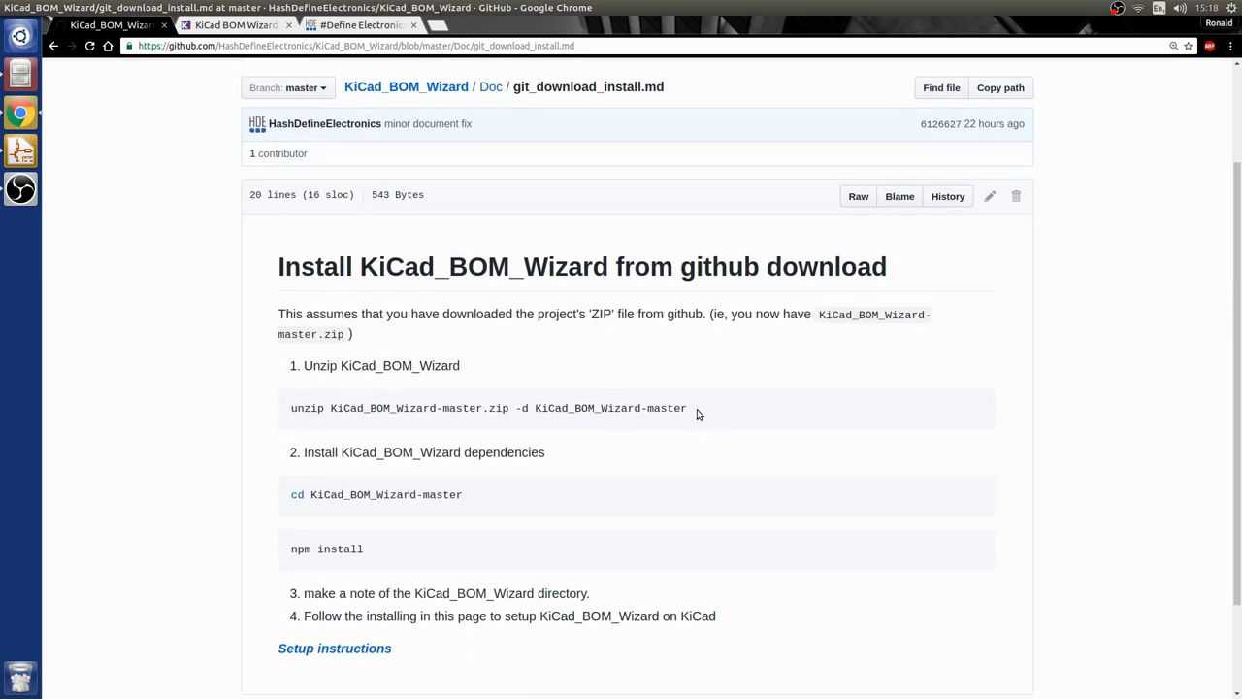
drag(696, 414, 291, 409)
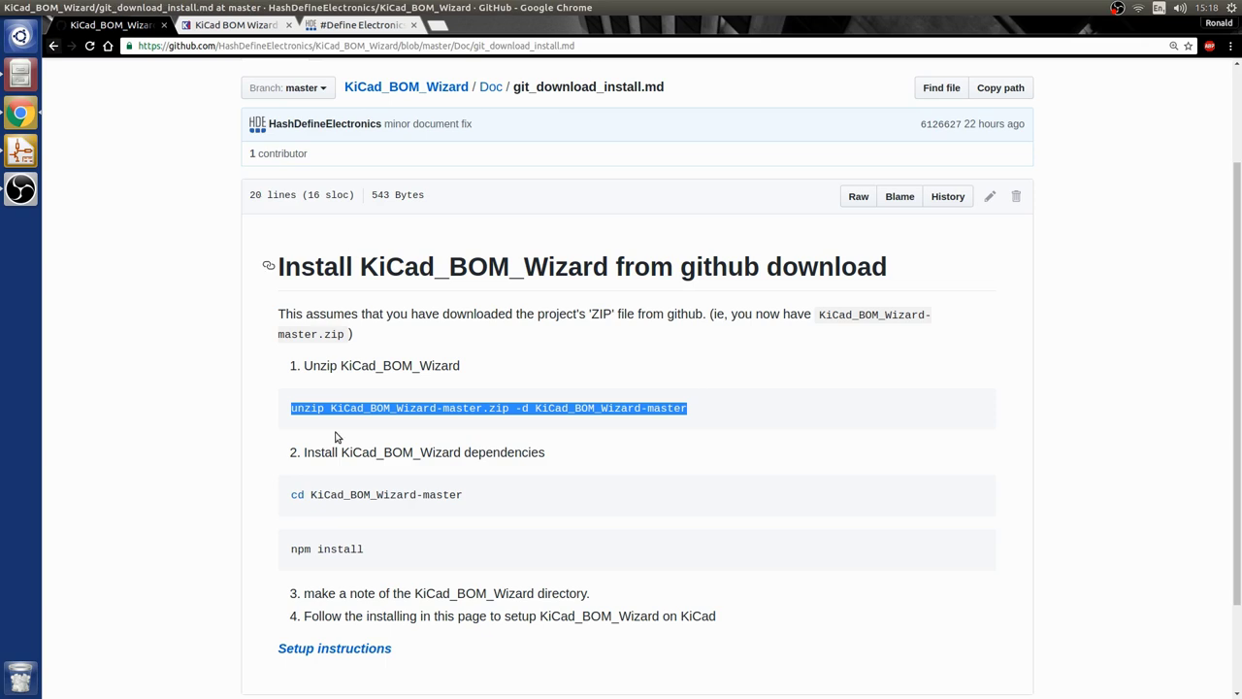
click(54, 46)
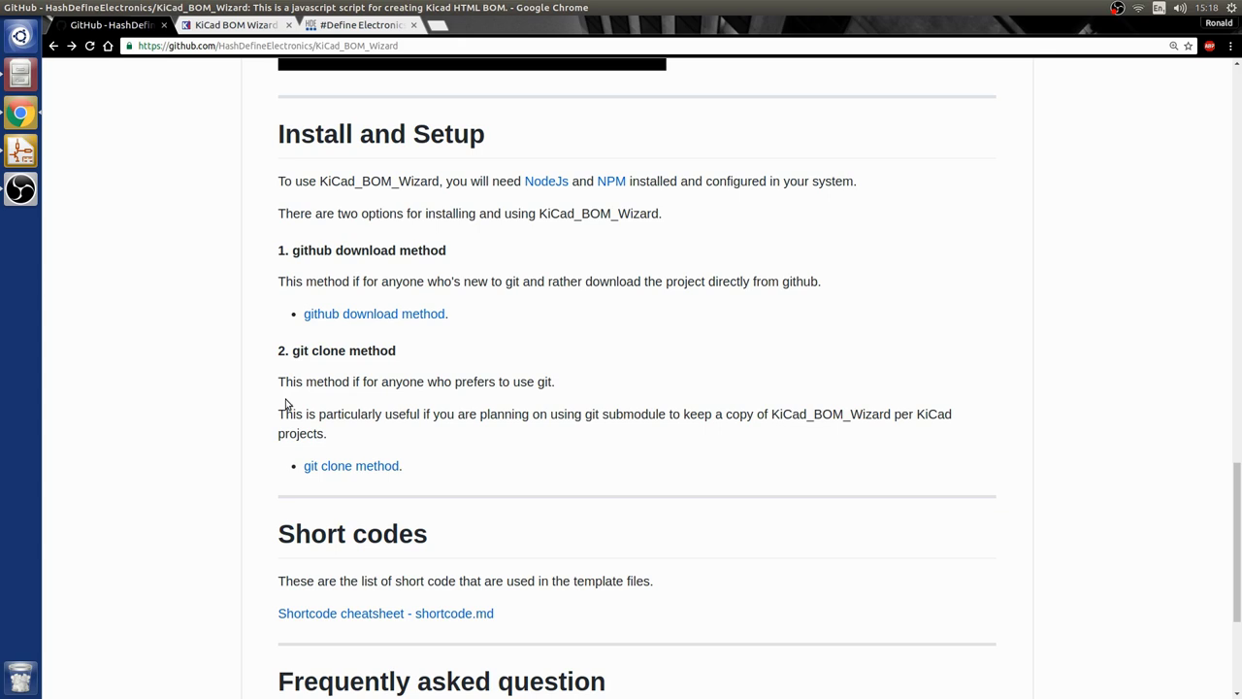
Search 'git submodule' in a new tab and open the git-scm git-submodule documentation result.
click(439, 25)
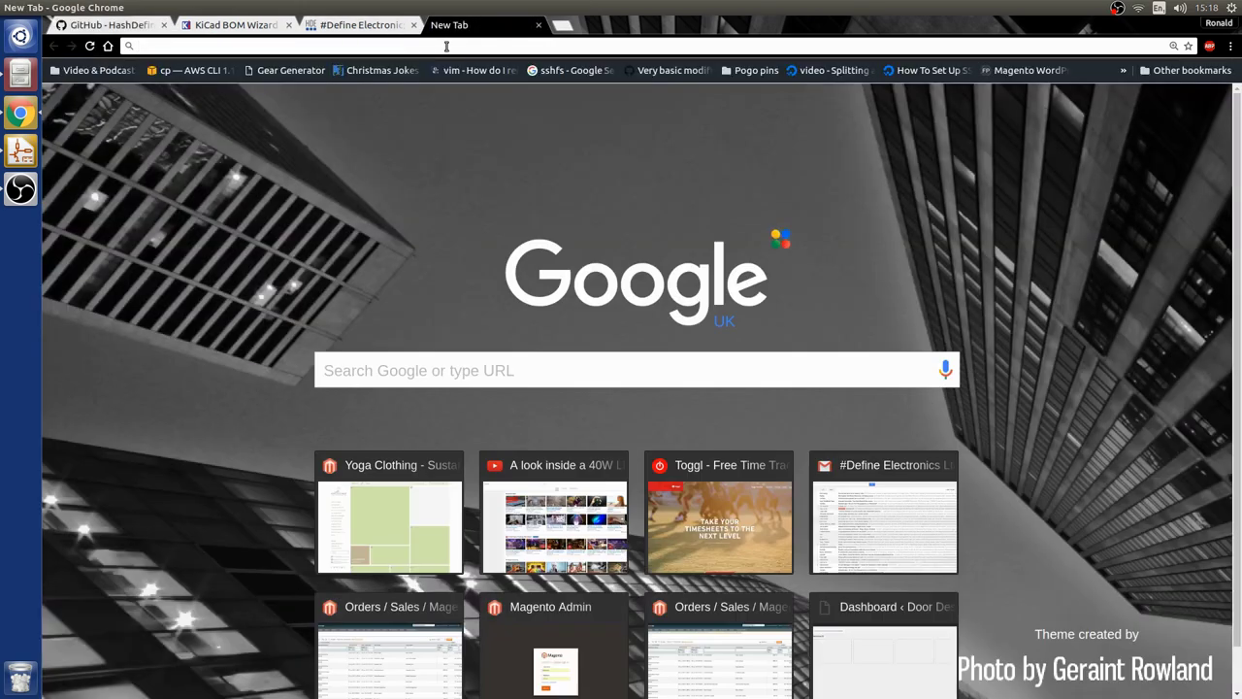
text(git subm)
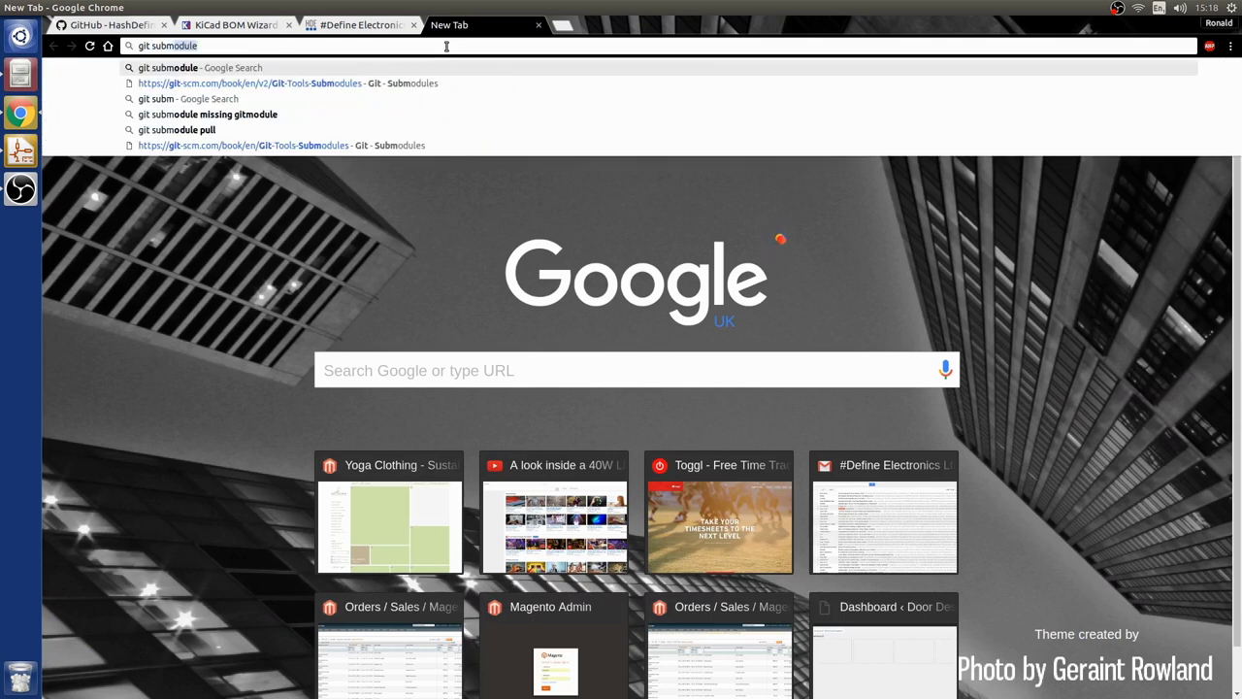
key(Return)
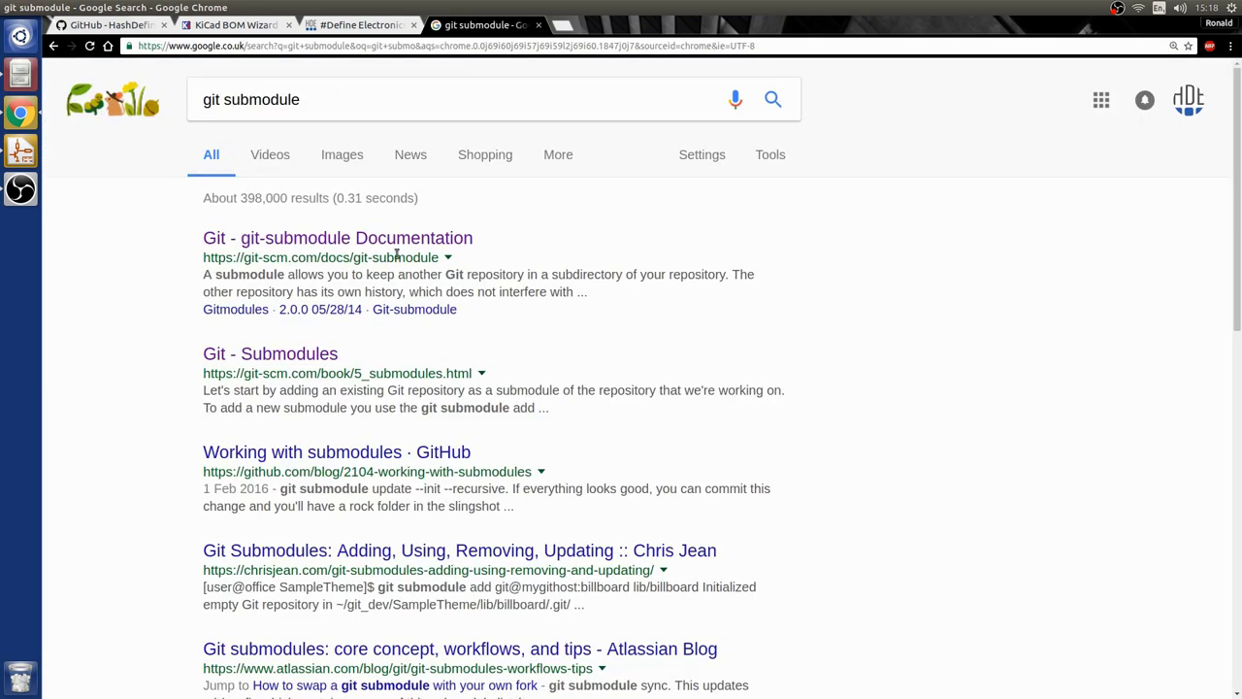
click(396, 241)
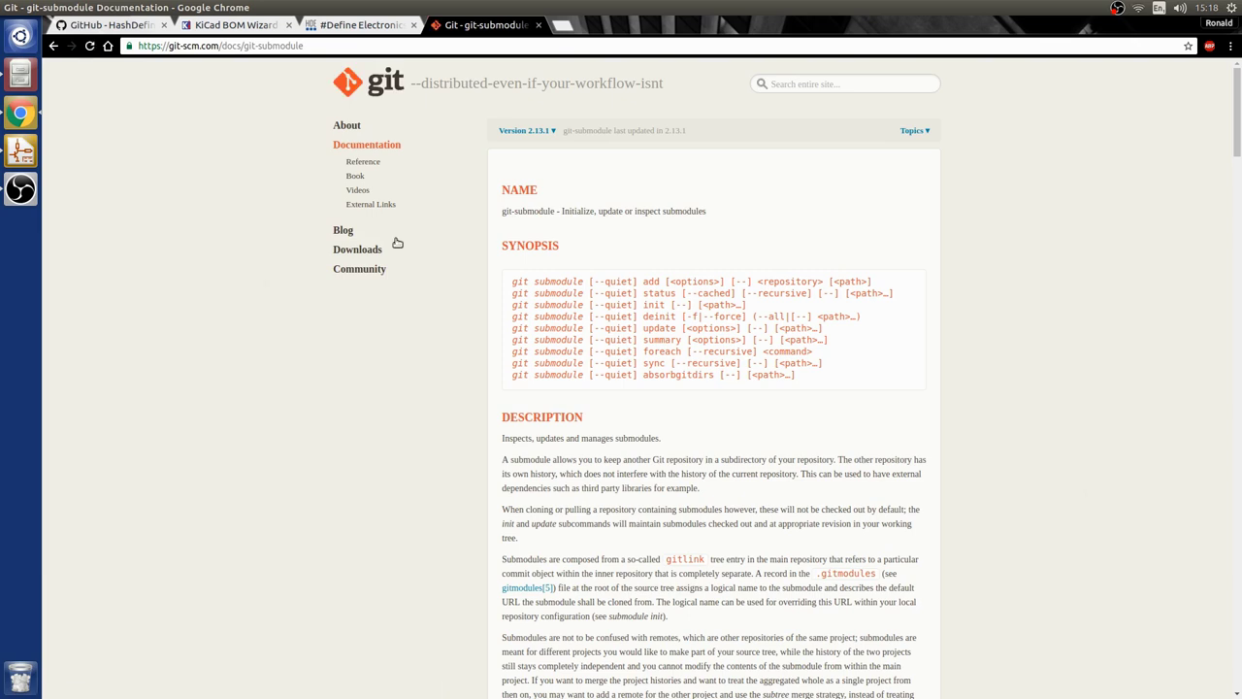
click(21, 152)
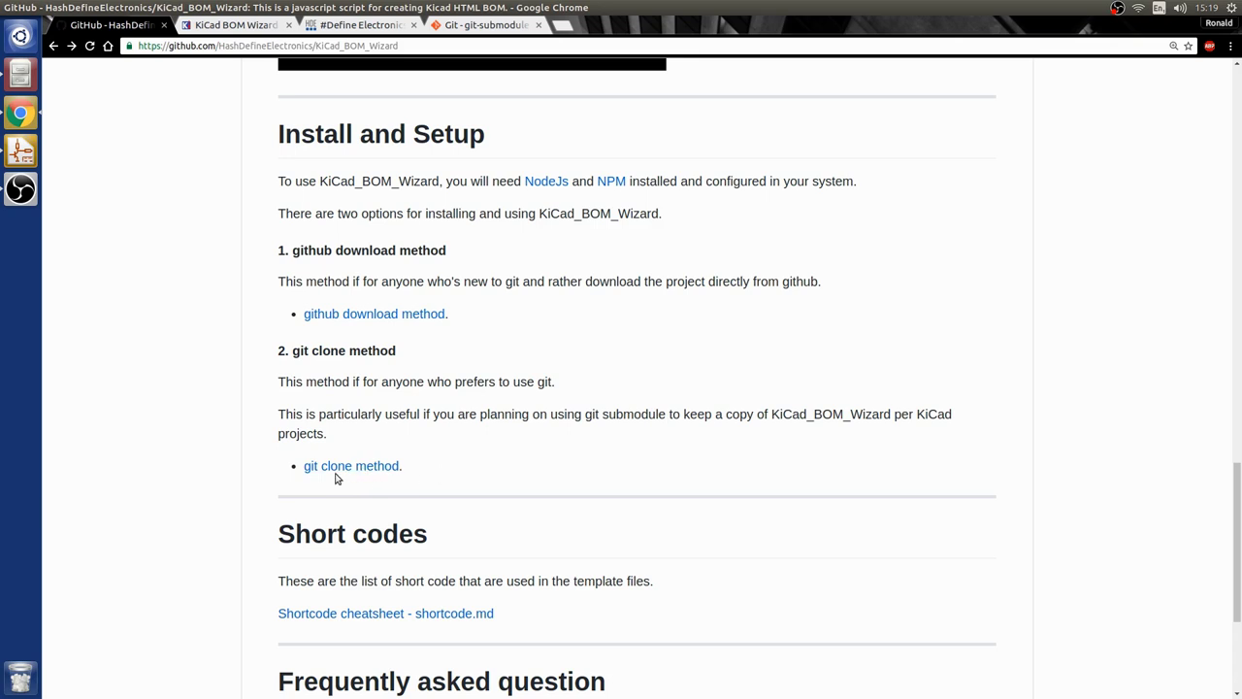
Open the git clone method guide and copy the KiCad_BOM_Wizard git clone command.
click(334, 466)
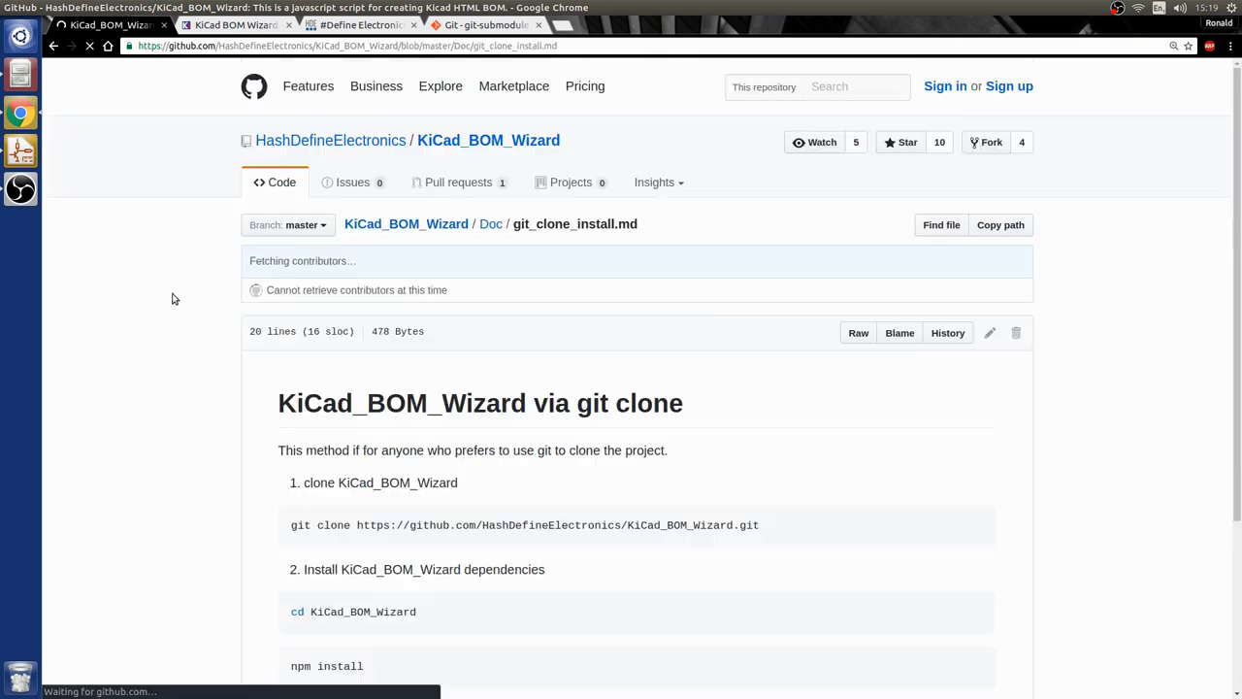
scroll(364, 403, down, 3)
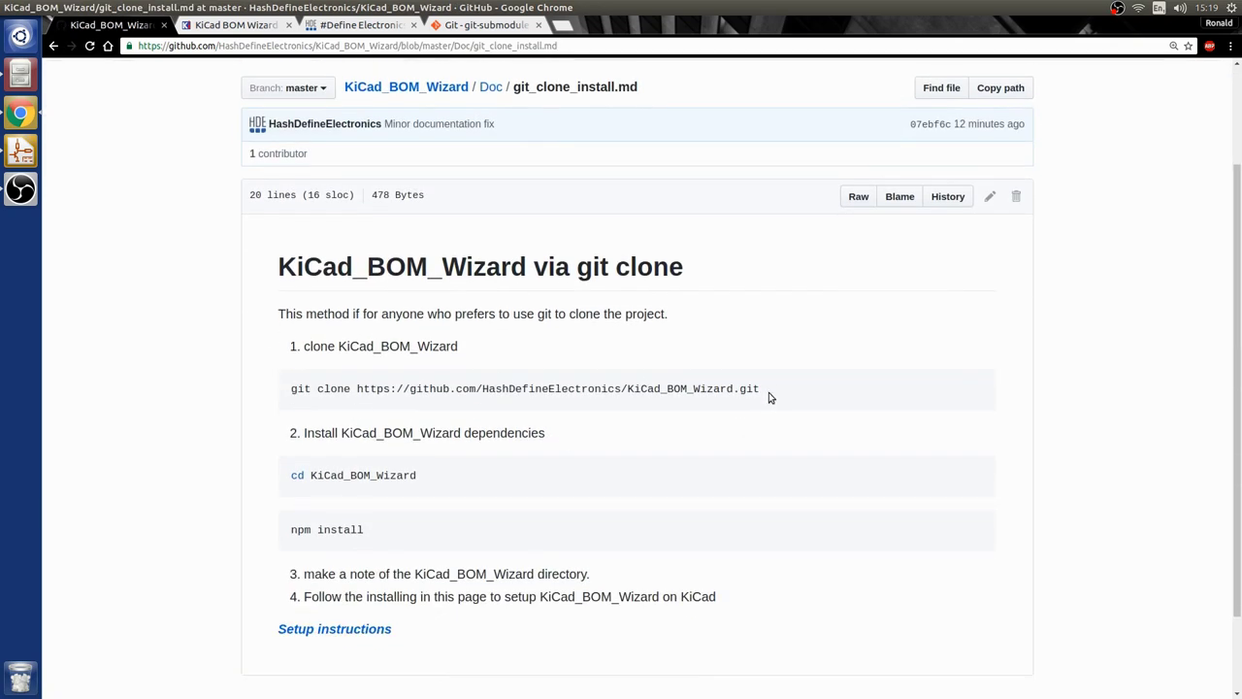
drag(768, 392, 262, 386)
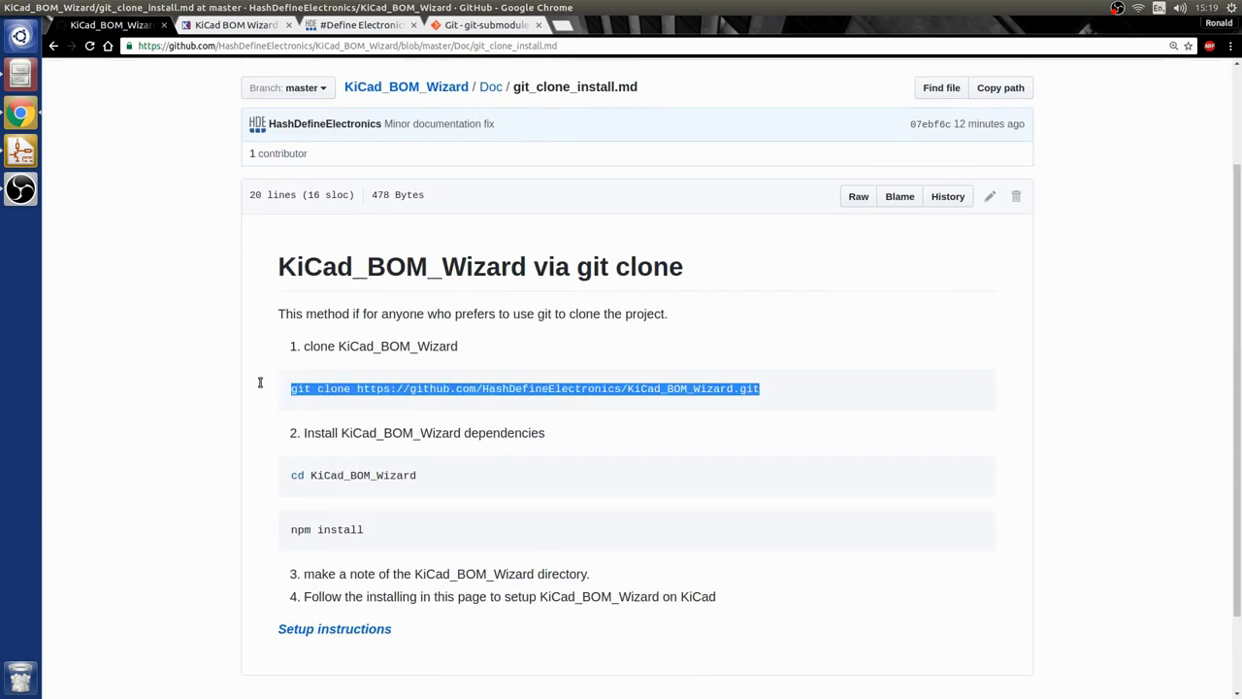
right_click(314, 392)
click(338, 401)
In a new terminal, change to the Desktop and run the pasted git clone command for KiCad_BOM_Wizard.
key(ctrl+alt+t)
drag(425, 21, 590, 138)
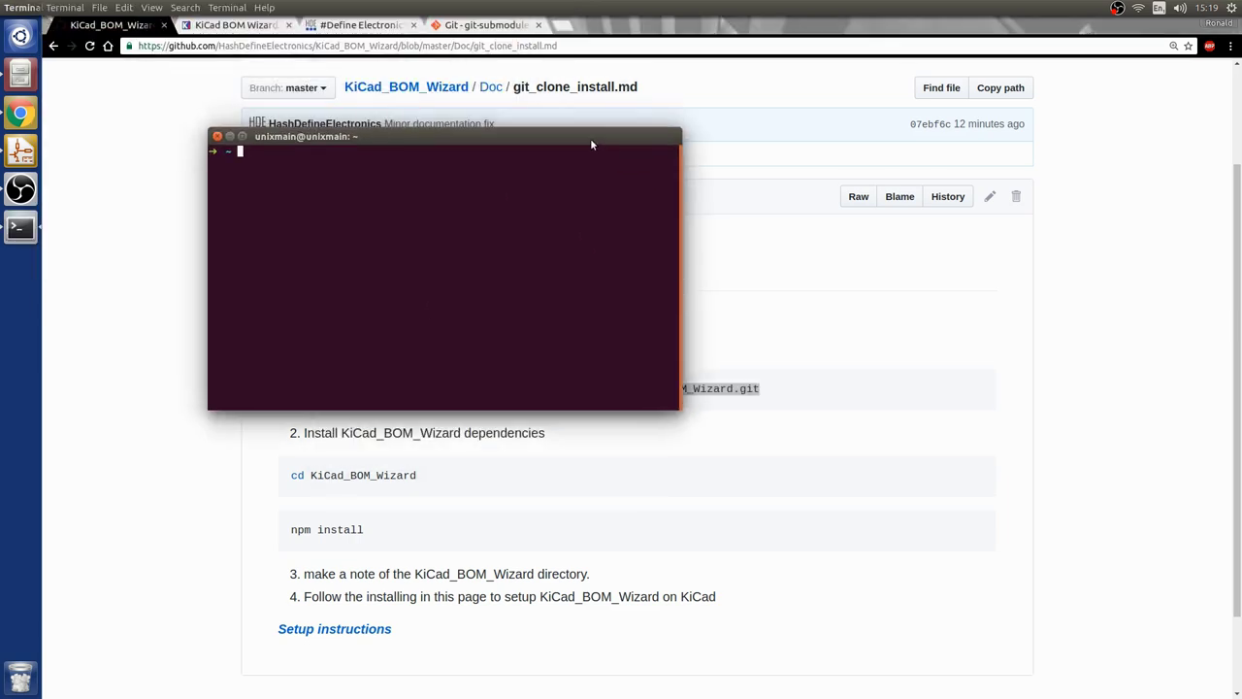
text(cd ~)
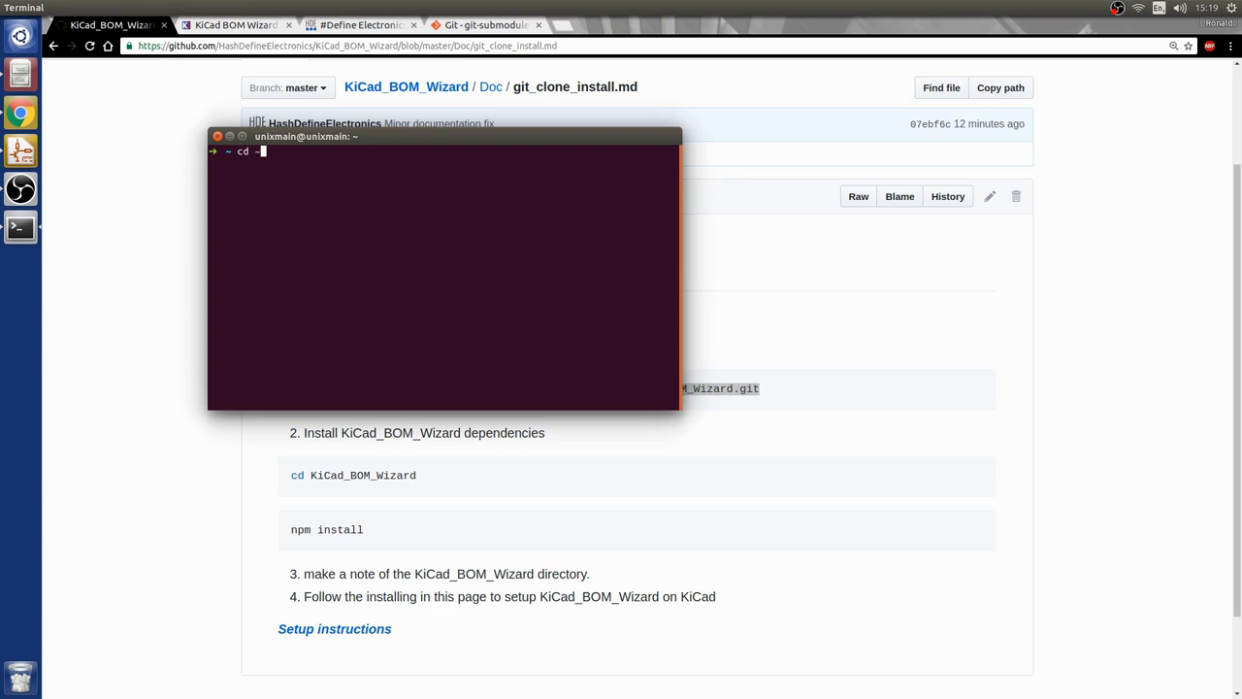
text(/Desktop/)
key(Return)
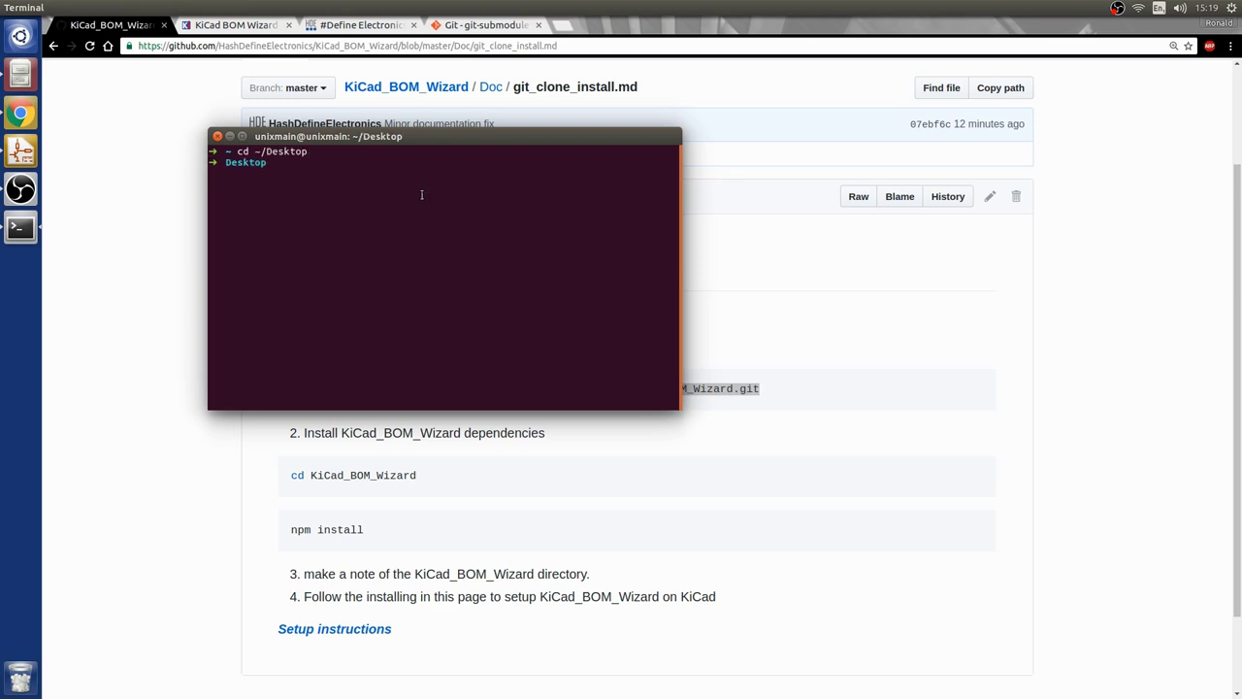
right_click(372, 186)
click(347, 186)
right_click(345, 186)
click(383, 225)
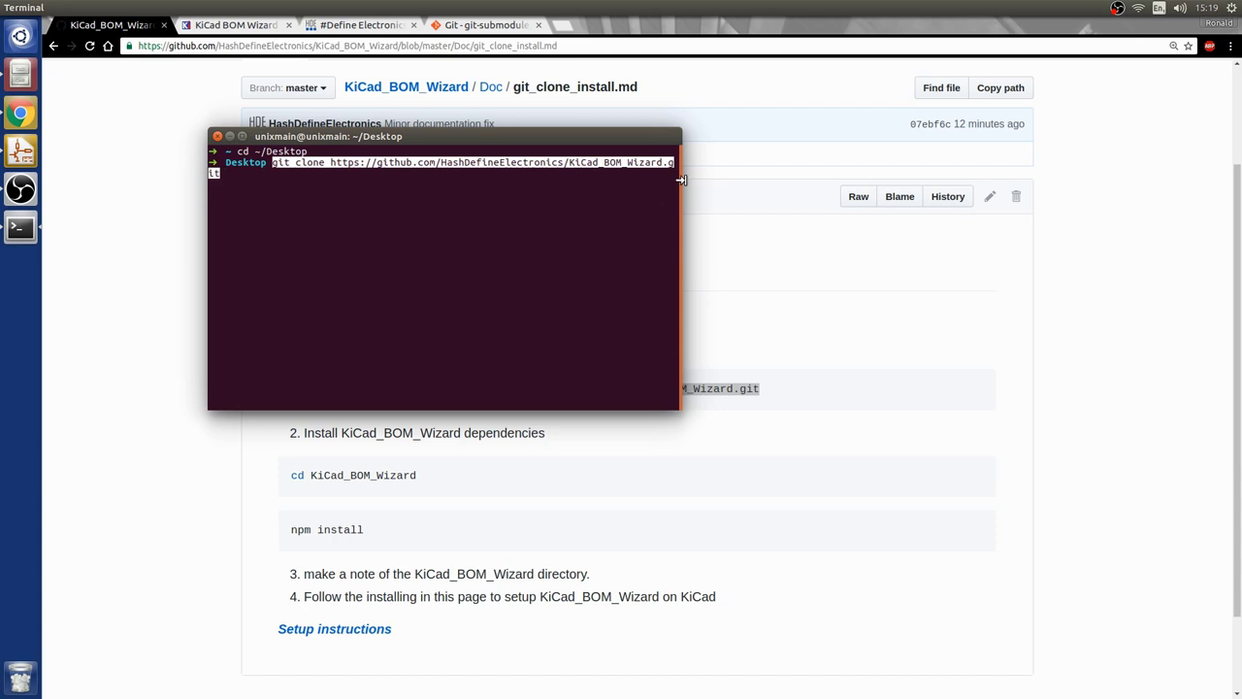
drag(683, 180, 966, 185)
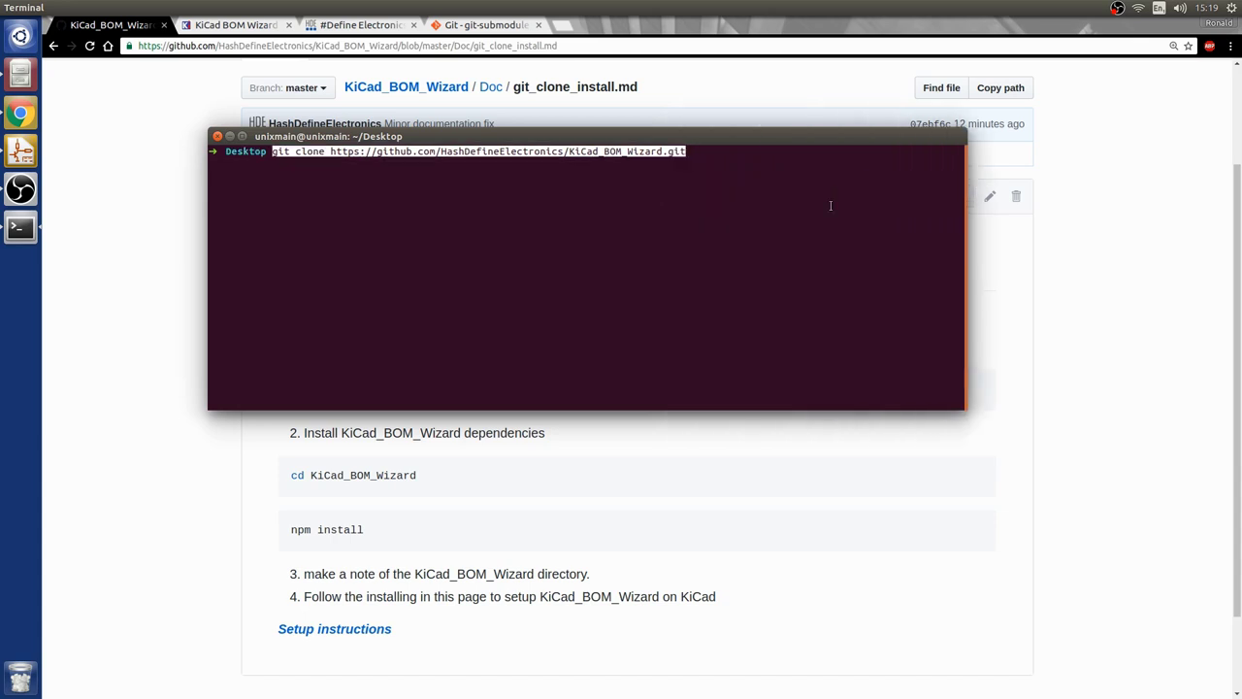
key(Return)
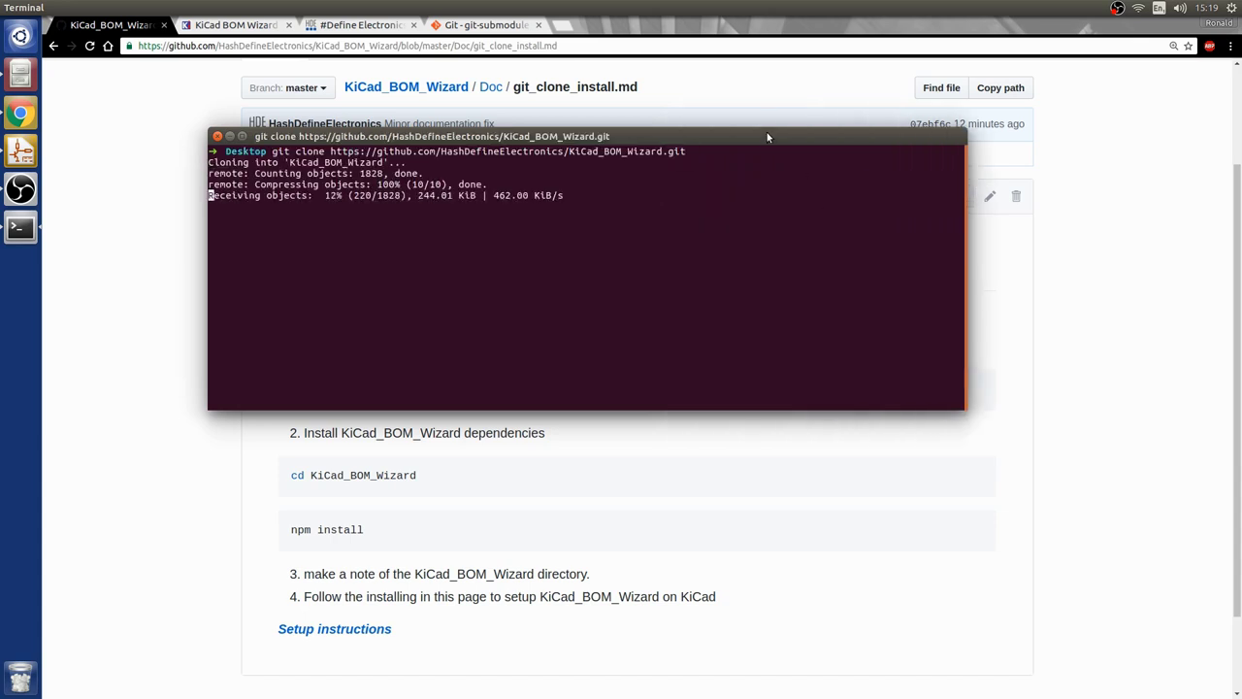
Copy cd KiCad_BOM_Wizard from the guide and run it to enter the cloned folder.
drag(767, 132, 760, 112)
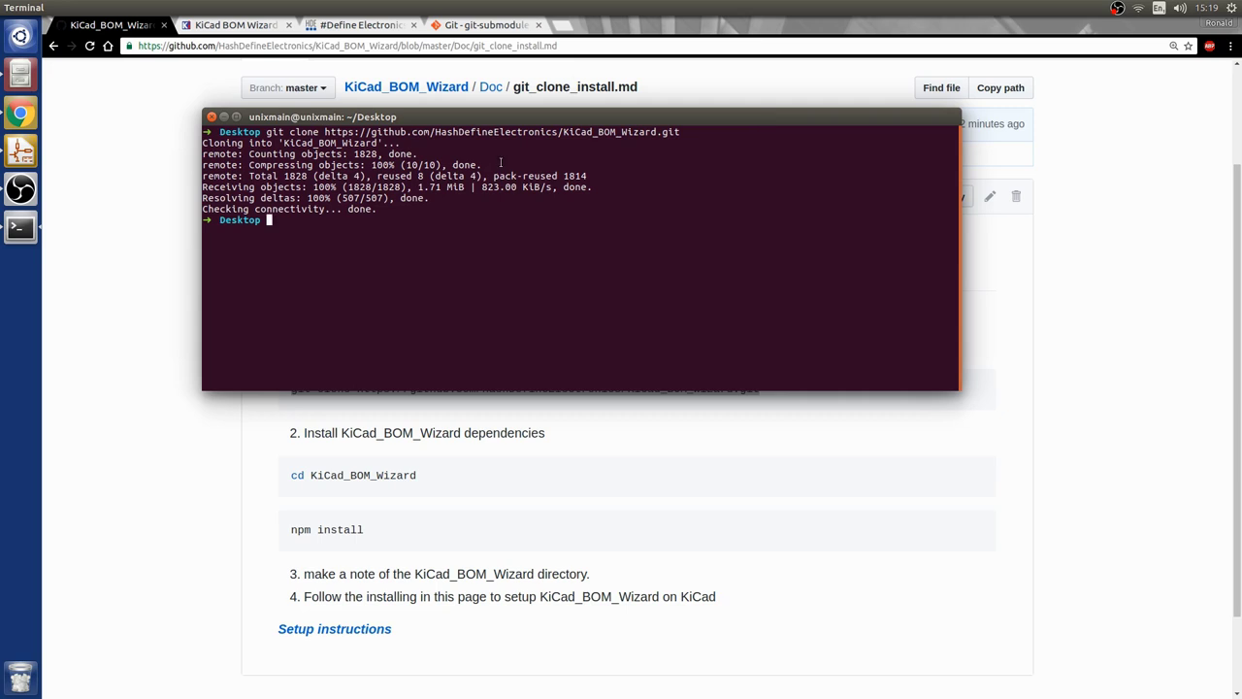
drag(500, 162, 566, 103)
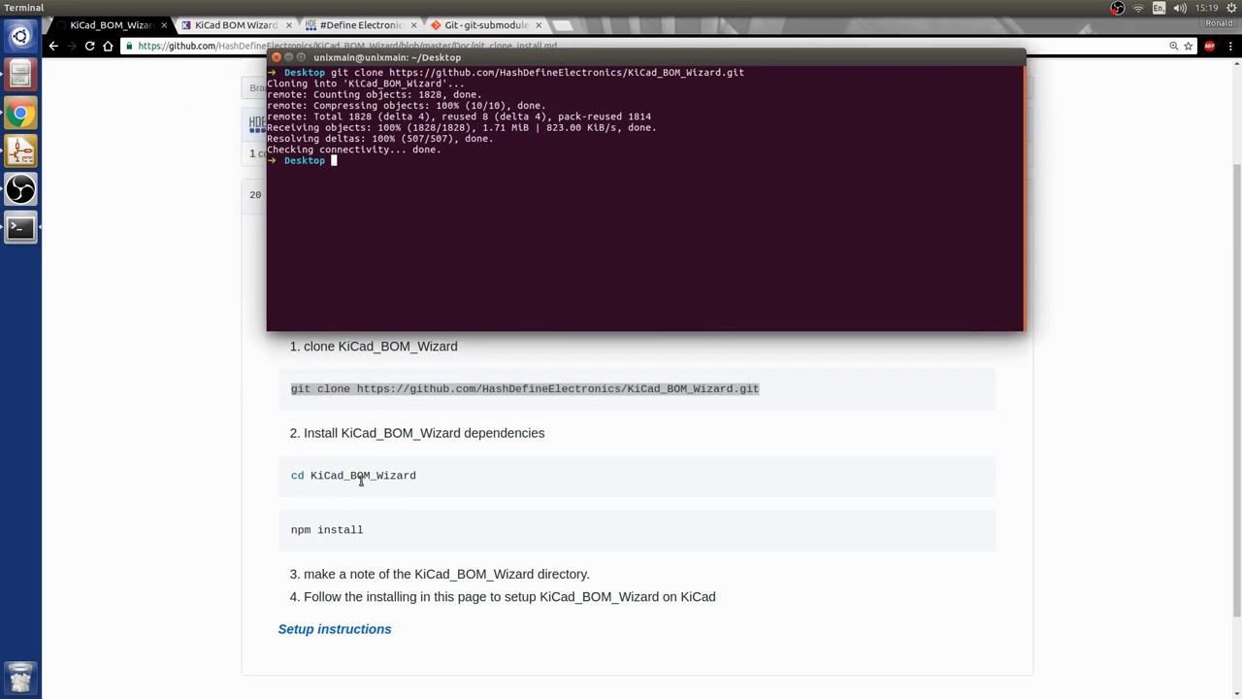
drag(424, 479, 275, 475)
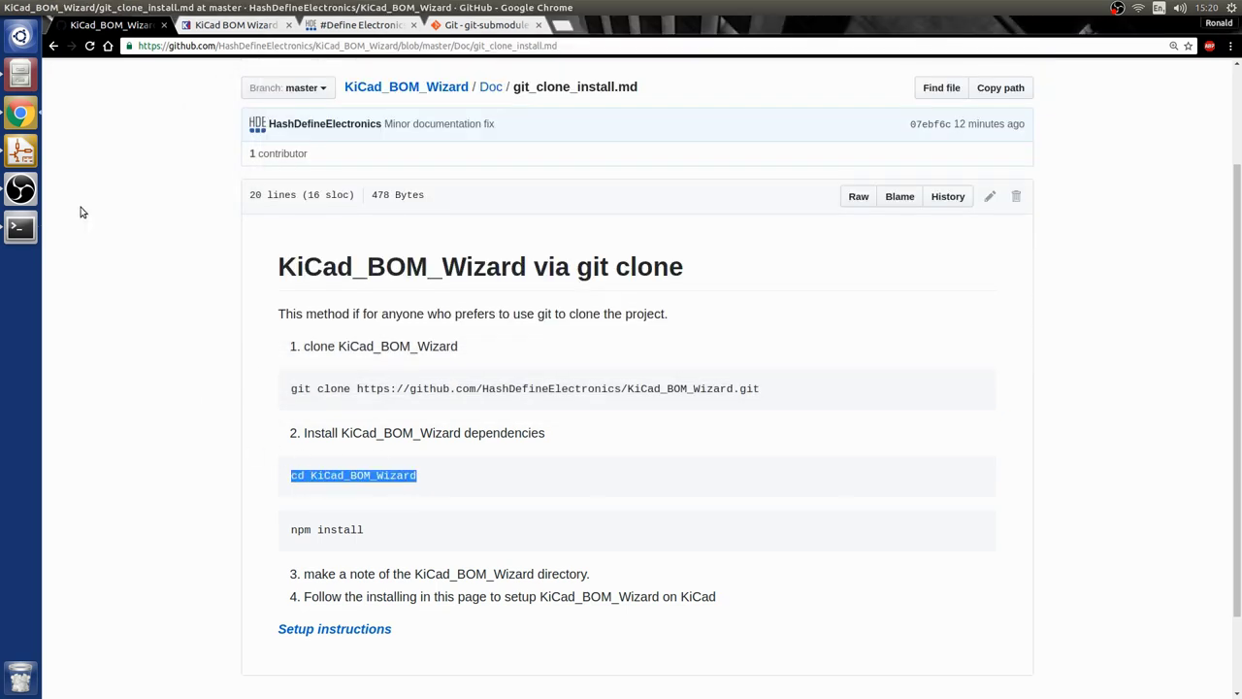
click(20, 227)
right_click(456, 202)
click(491, 240)
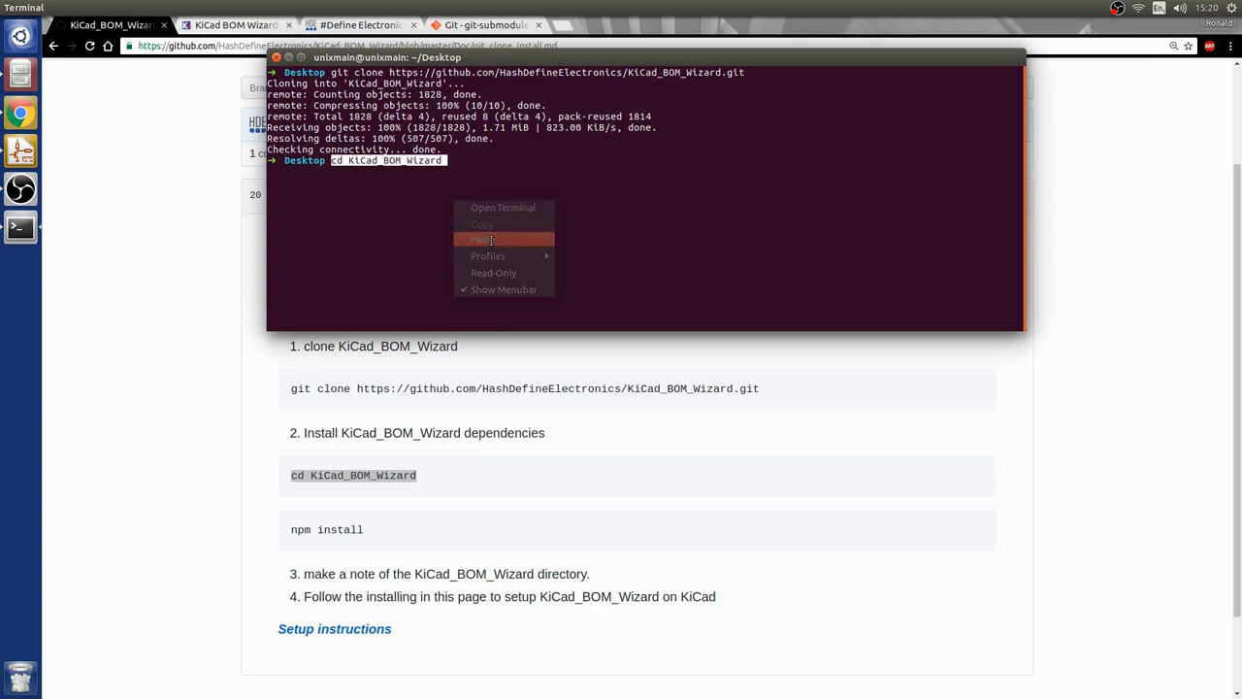
key(Return)
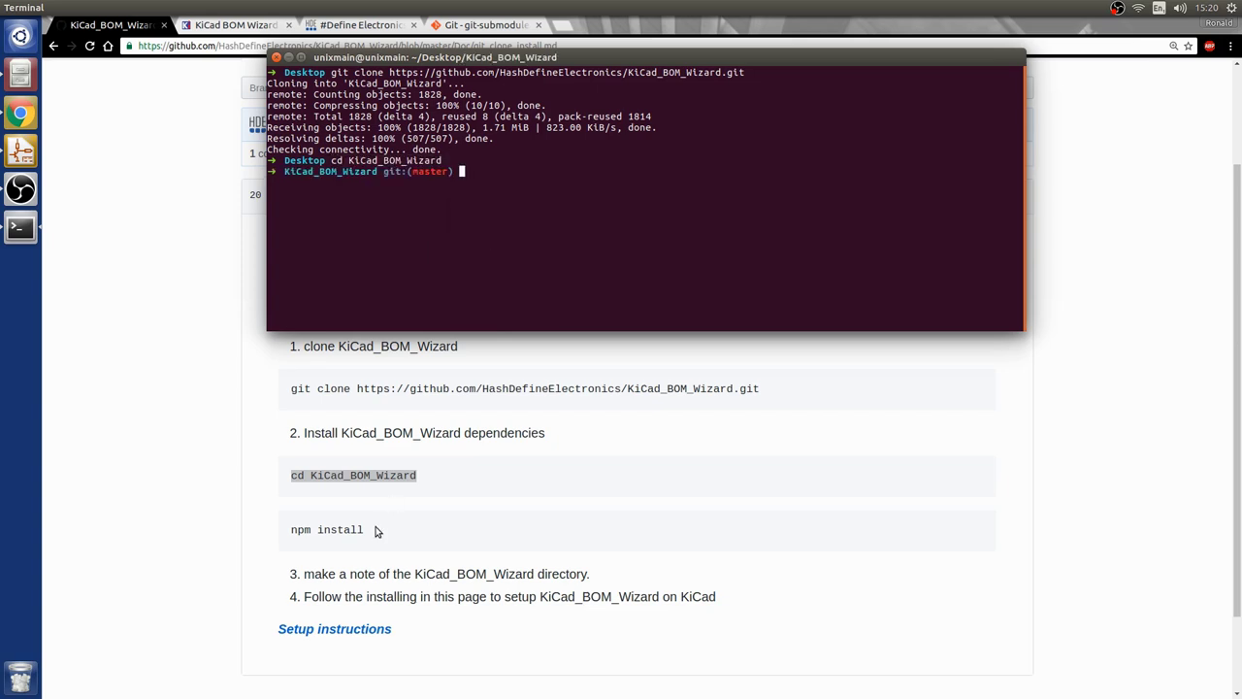
Copy the npm install command from the guide and paste it at the terminal prompt.
click(375, 533)
drag(375, 536, 291, 530)
right_click(352, 541)
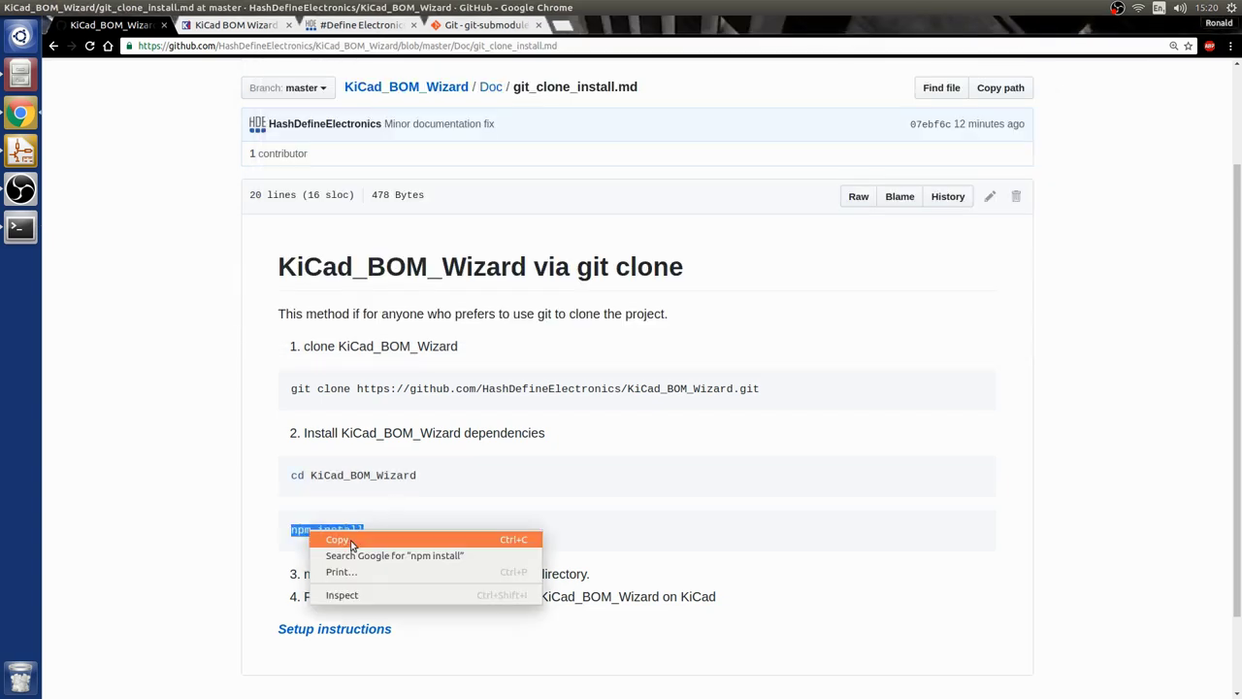
click(351, 539)
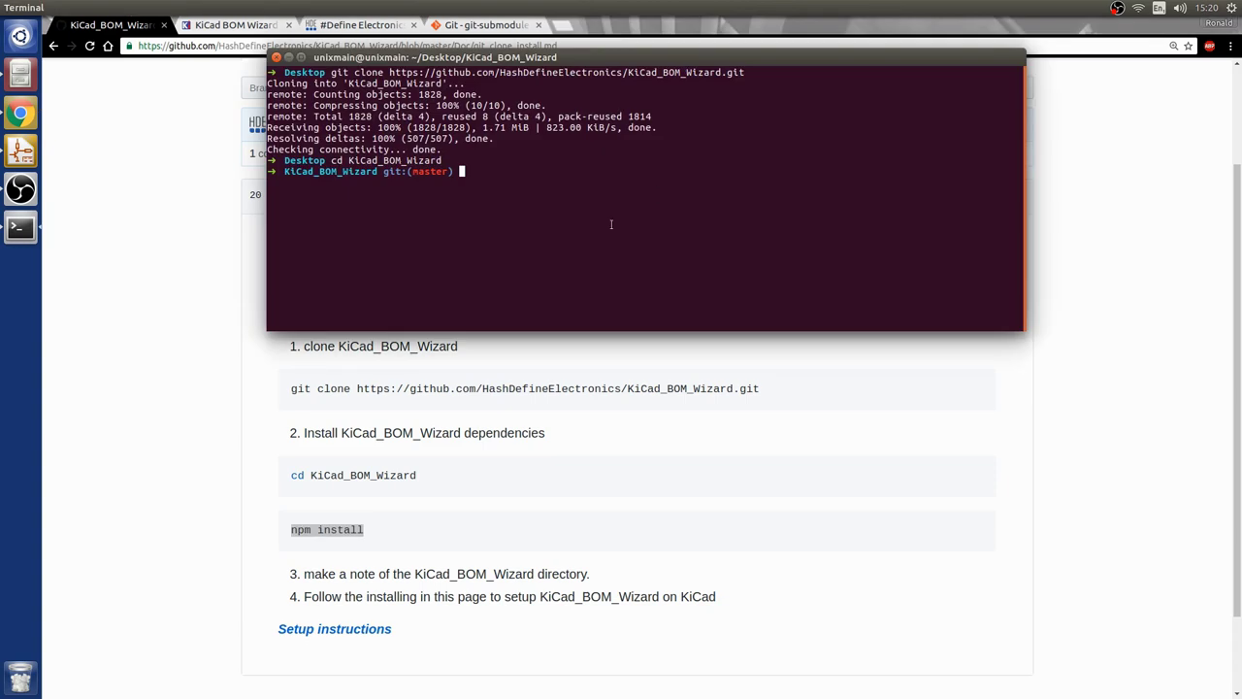
click(20, 227)
right_click(657, 197)
click(686, 228)
Run npm install, then run pwd and select the printed /home/unixmain/Desktop/KiCad_BOM_Wizard path.
key(Return)
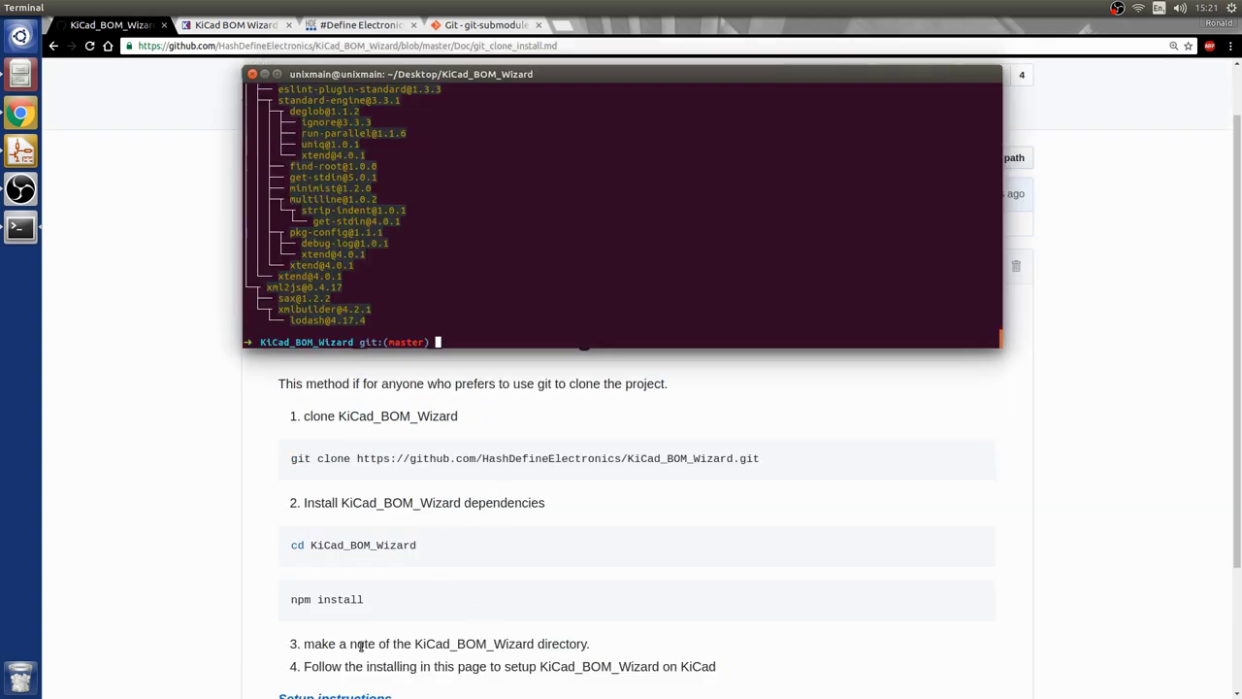
drag(299, 647, 566, 644)
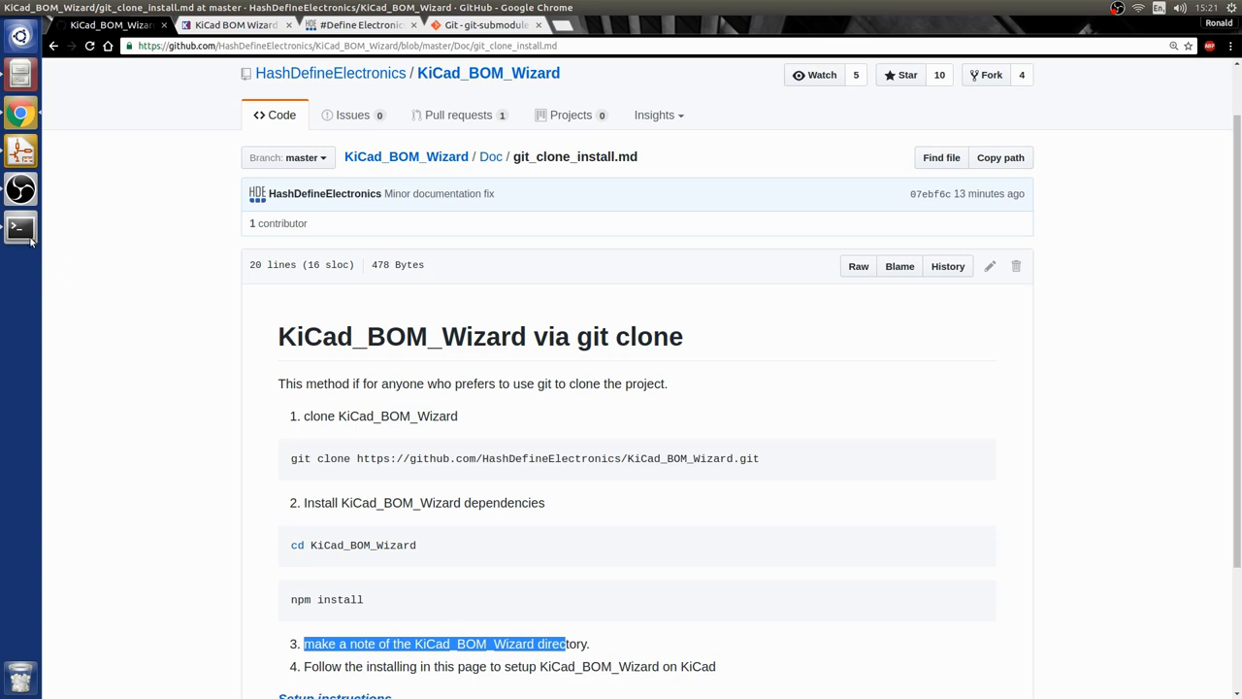
click(22, 229)
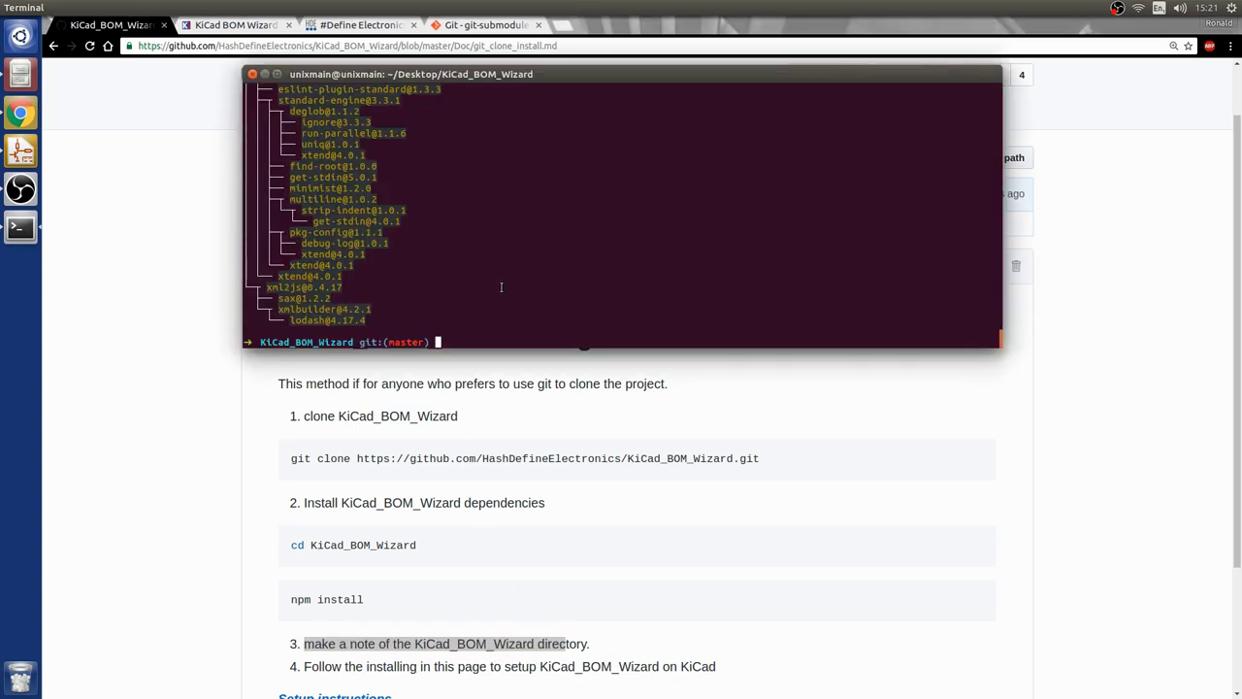
text(ow)
key(BackSpace)
key(BackSpace)
text(pwd)
key(Return)
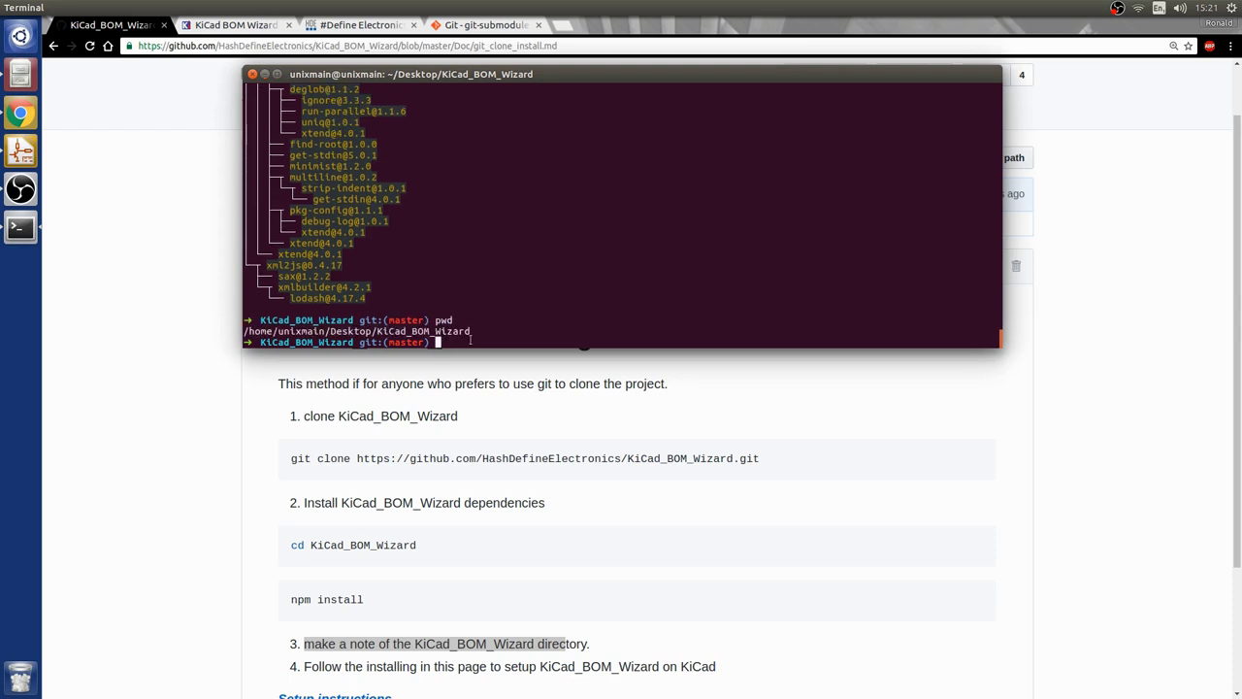
drag(471, 331, 244, 332)
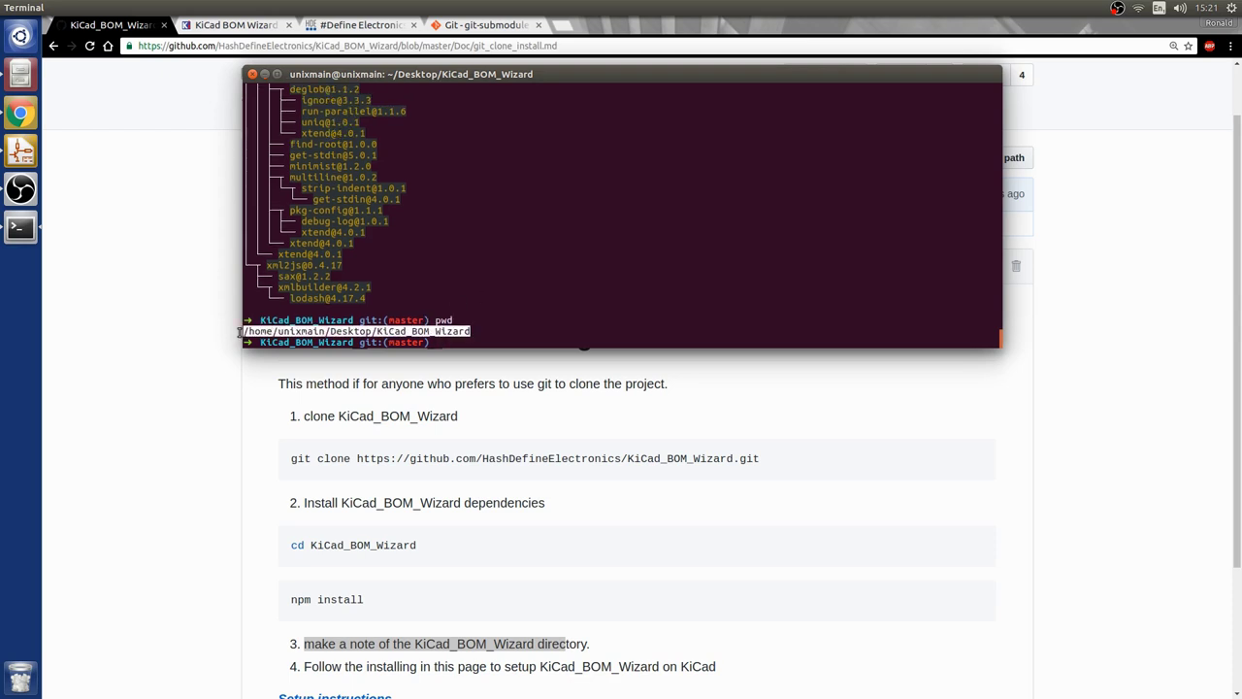
Open setup.md and highlight the Mac OSX note and the note about replacing node with nodejs.
click(427, 641)
scroll(457, 632, down, 1)
scroll(417, 563, down, 2)
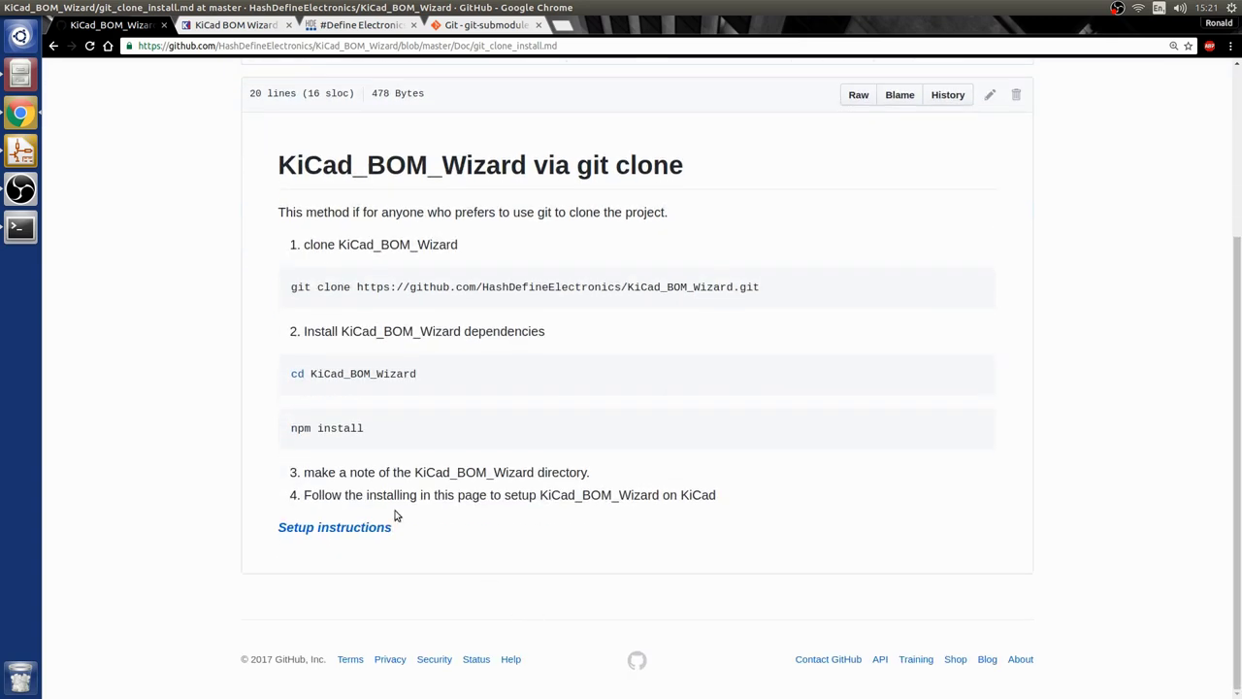
click(330, 530)
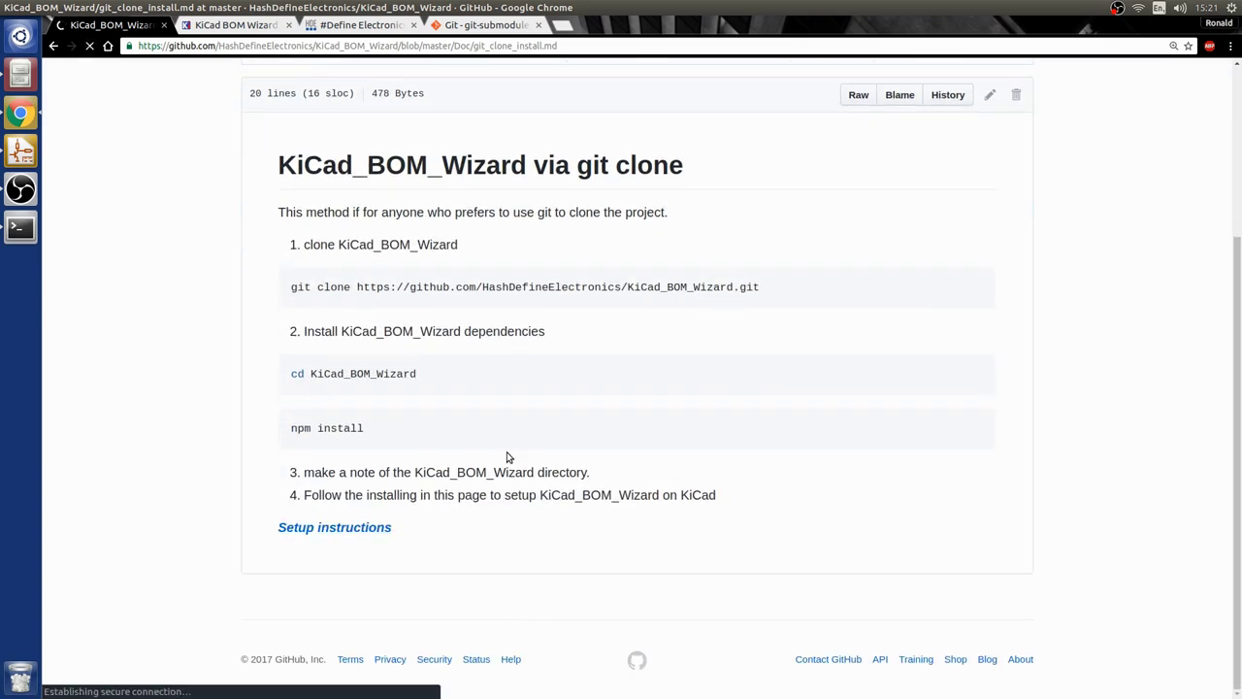
scroll(845, 472, down, 3)
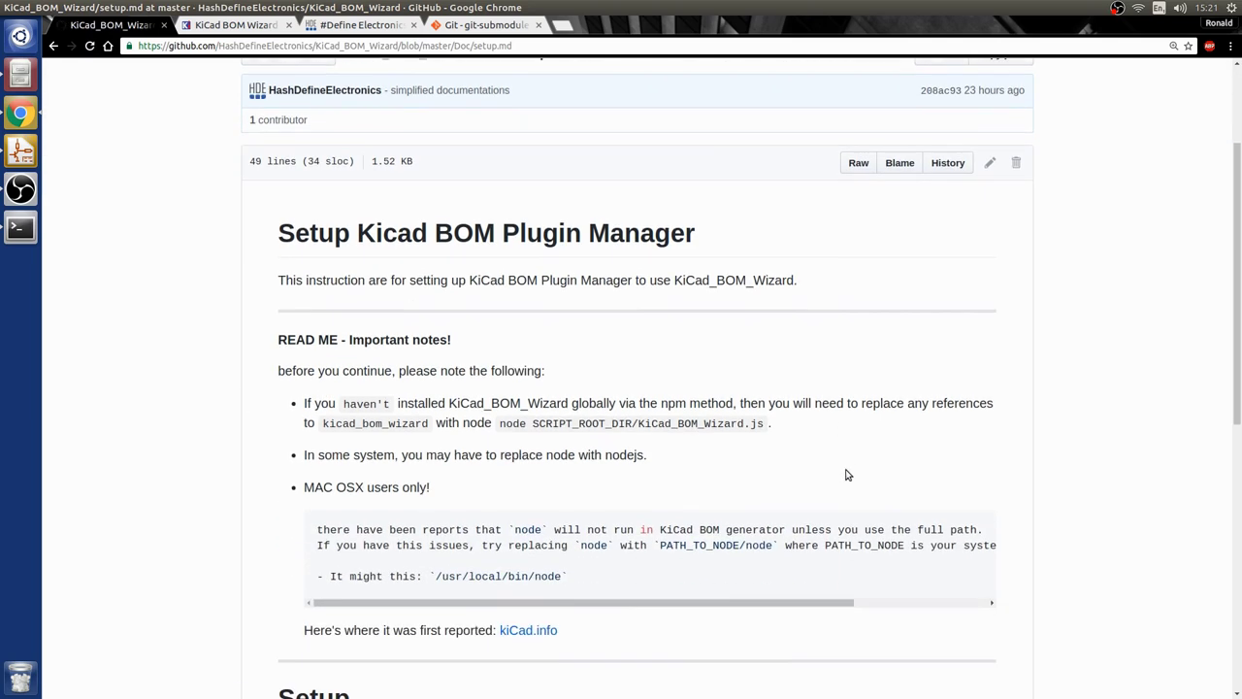
scroll(181, 457, down, 3)
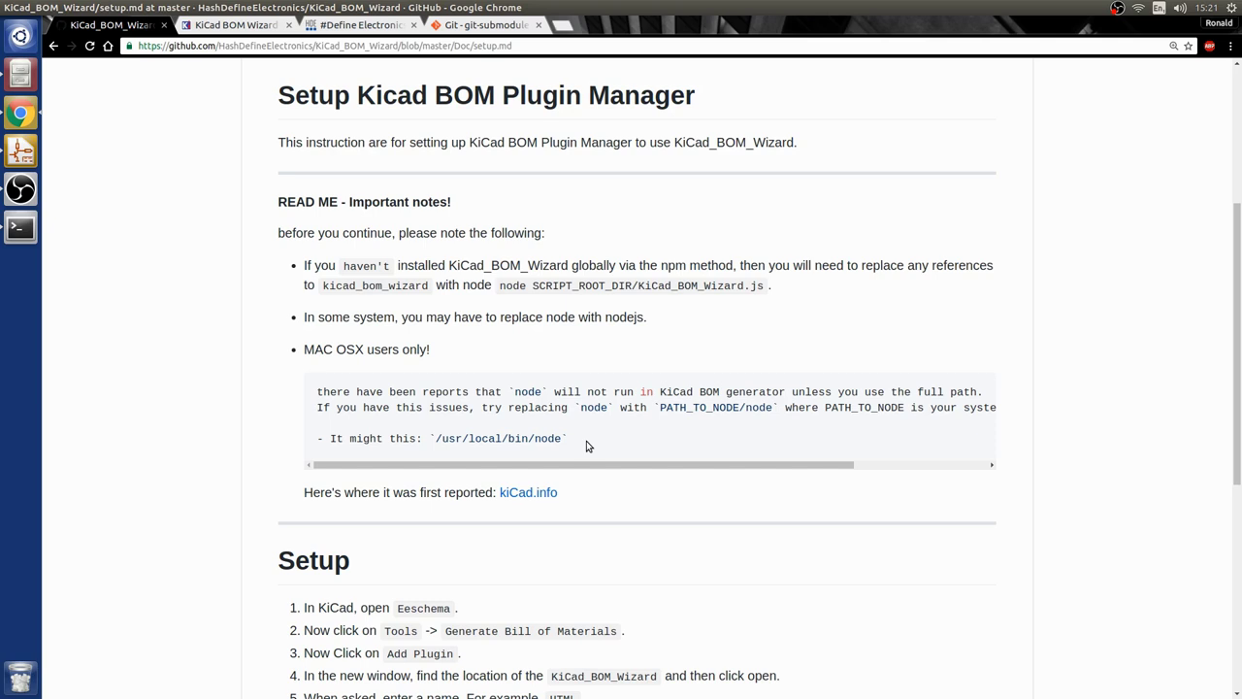
drag(587, 441, 335, 389)
click(514, 440)
drag(669, 318, 545, 318)
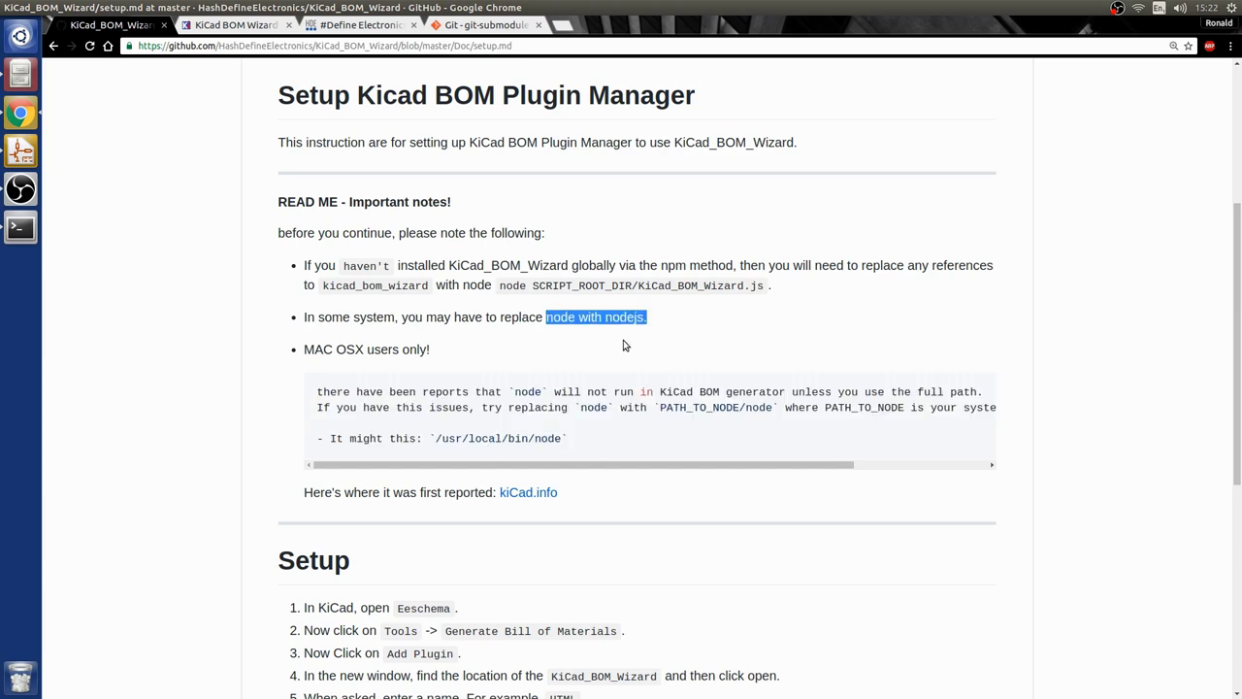
double_click(551, 320)
double_click(624, 318)
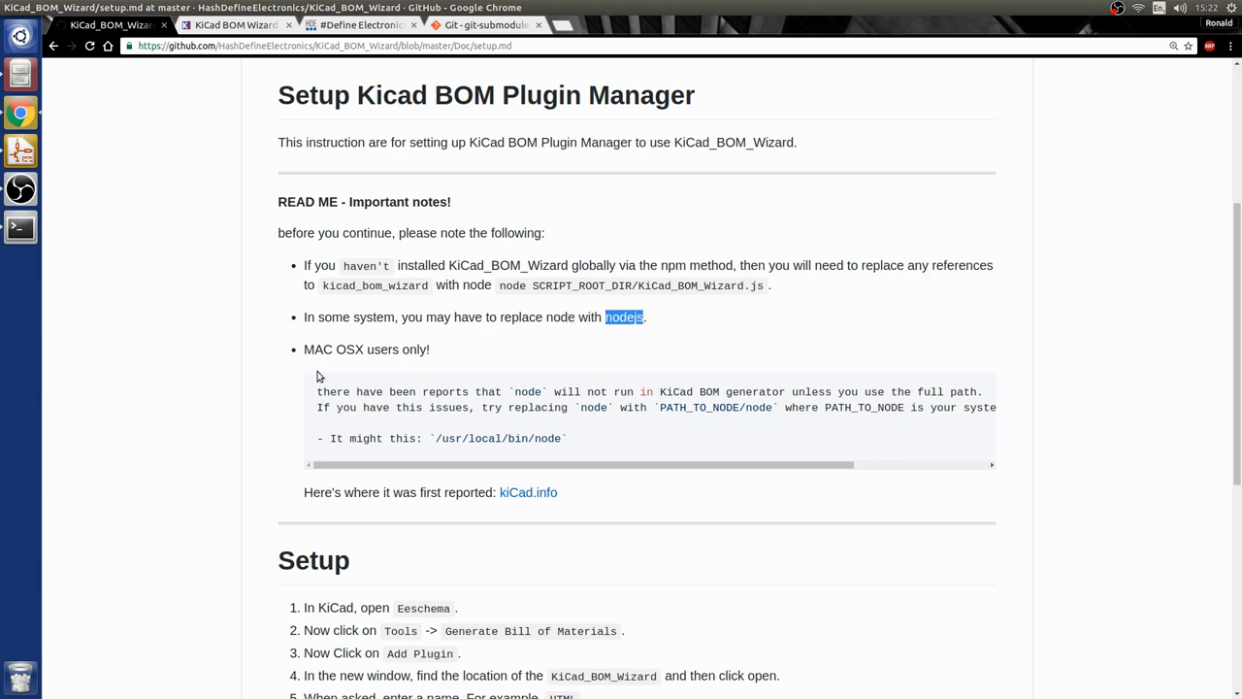
scroll(472, 495, down, 1)
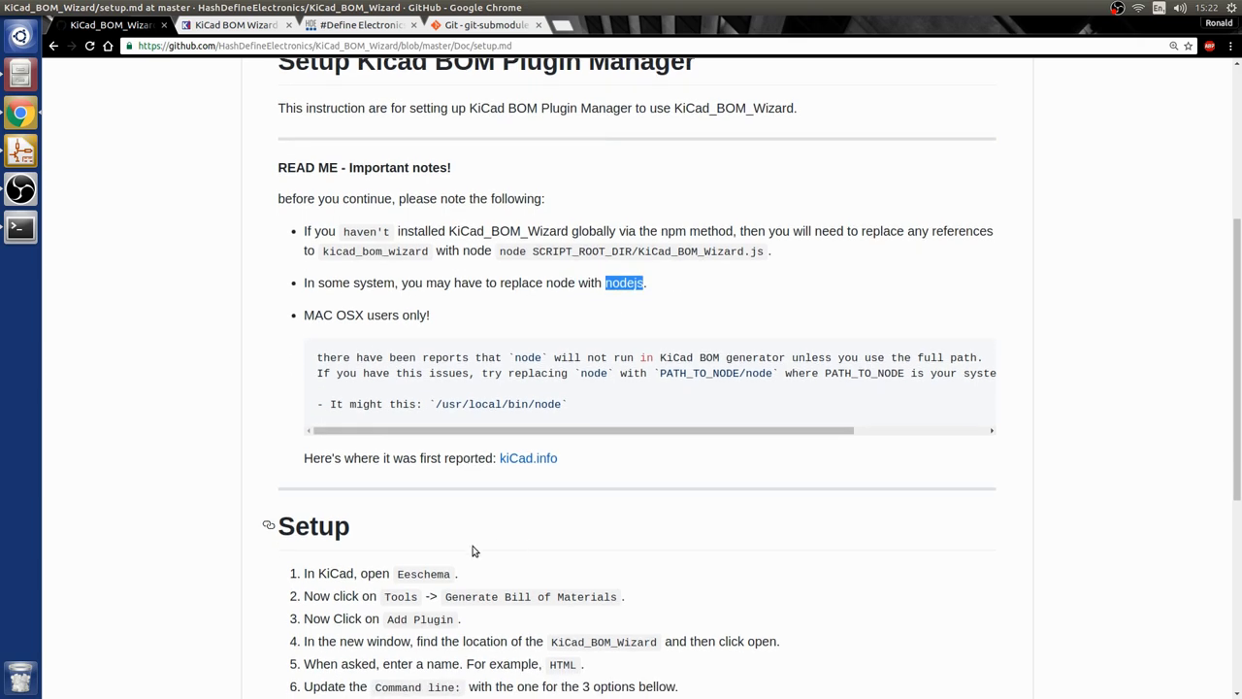
Highlight the note about non-global installs and the KiCad_BOM_Wizard name, checking it against the terminal.
click(383, 273)
drag(305, 230, 502, 234)
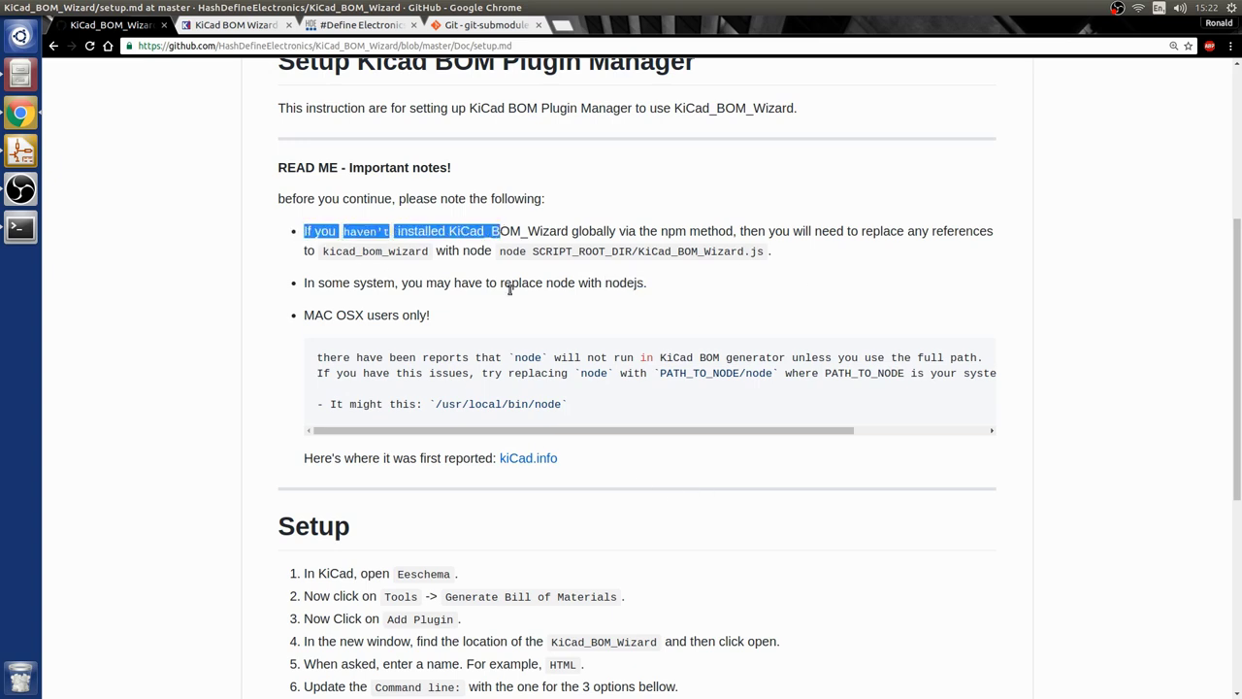
click(475, 294)
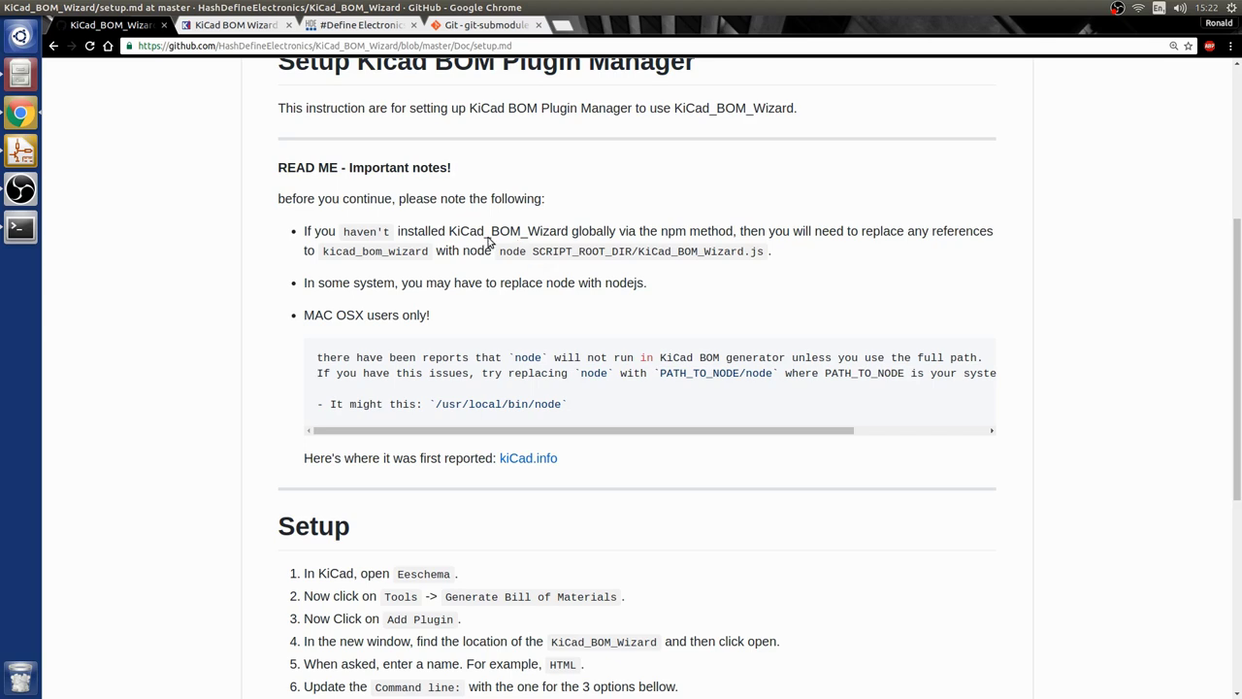
double_click(508, 233)
click(21, 229)
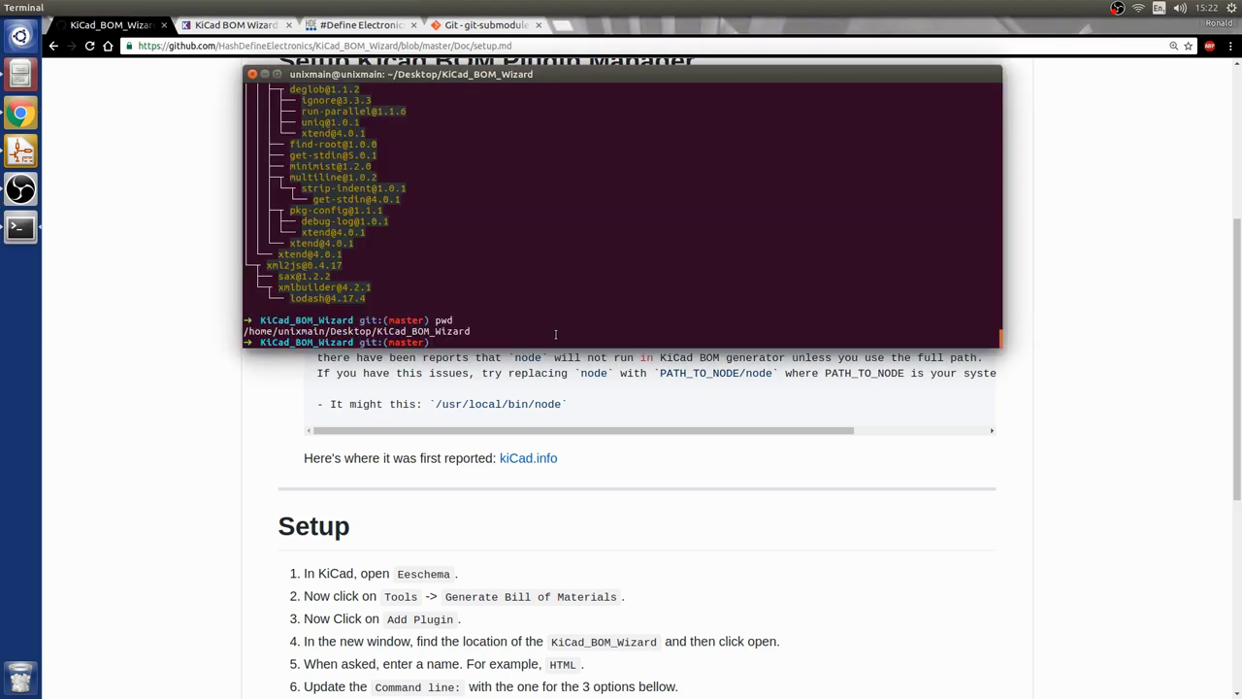
Mark the node SCRIPT_ROOT_DIR/KiCad_BOM_Wizard.js command that replaces kicad_bom_wizard.
click(261, 405)
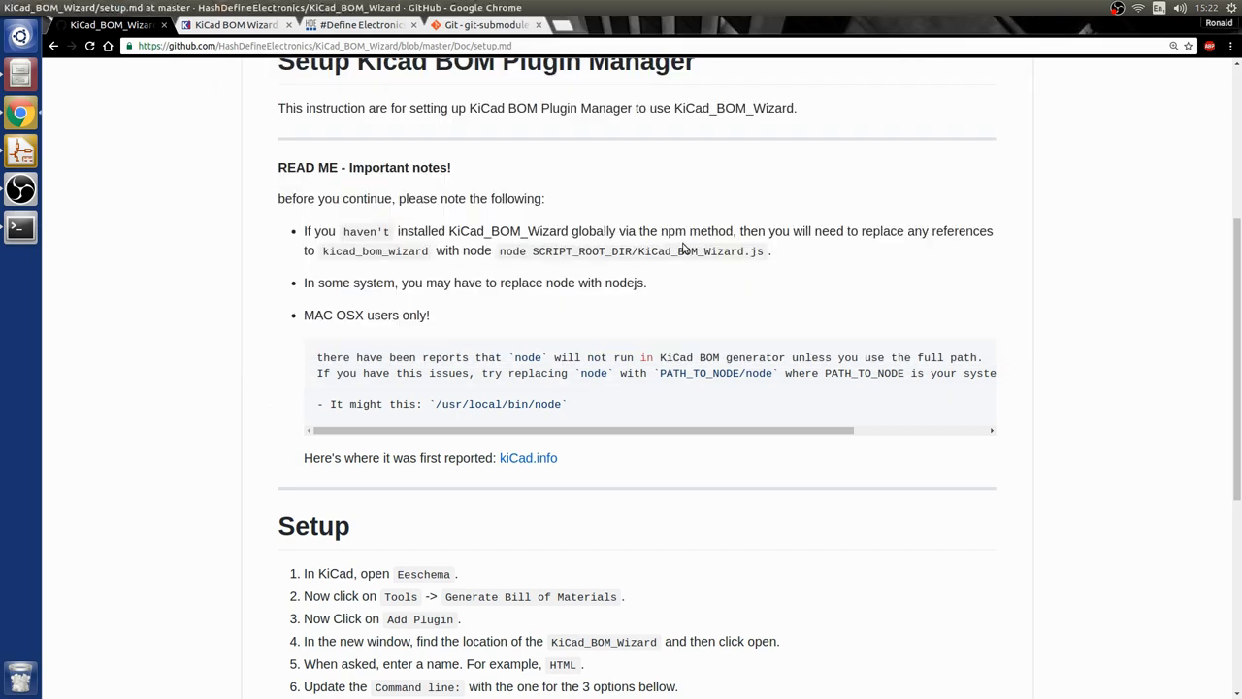
double_click(513, 254)
drag(532, 252, 764, 251)
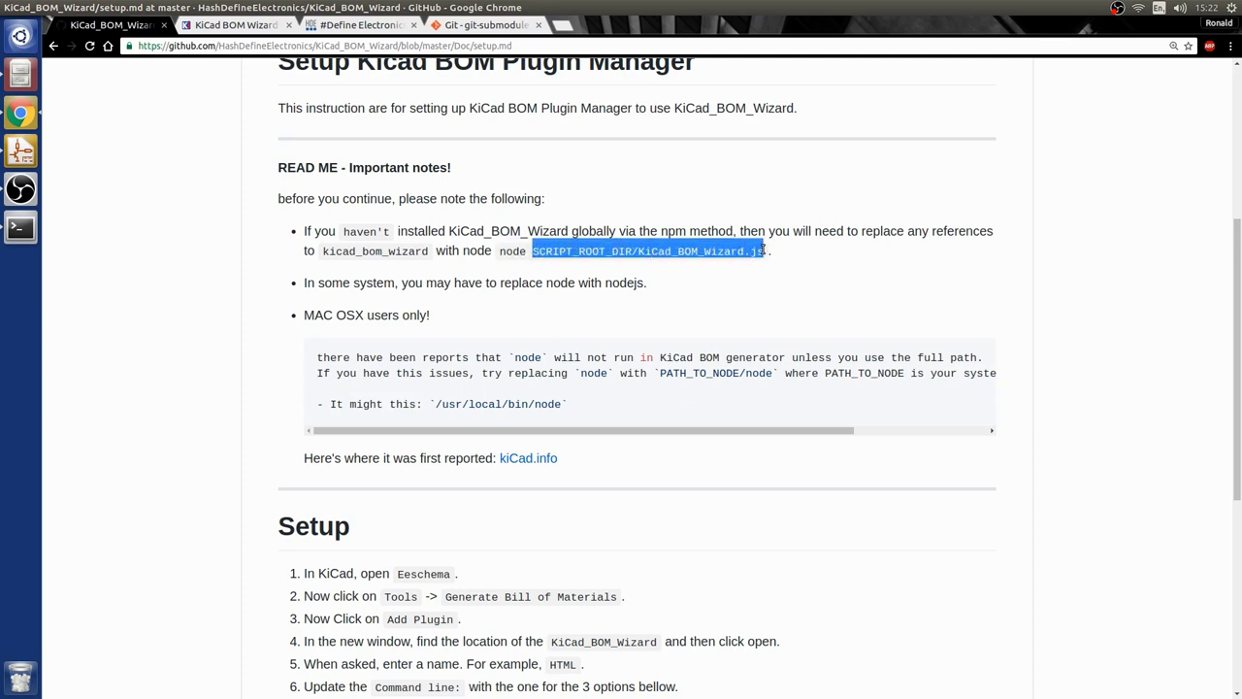
double_click(368, 250)
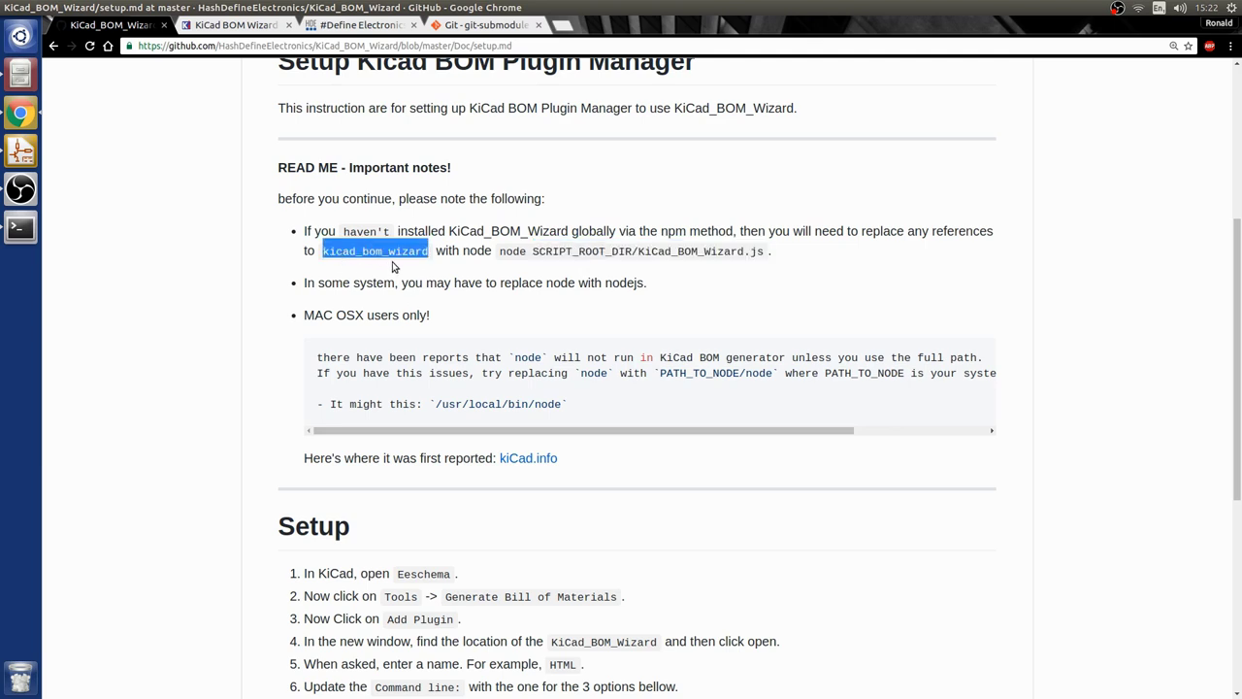
drag(500, 251, 758, 250)
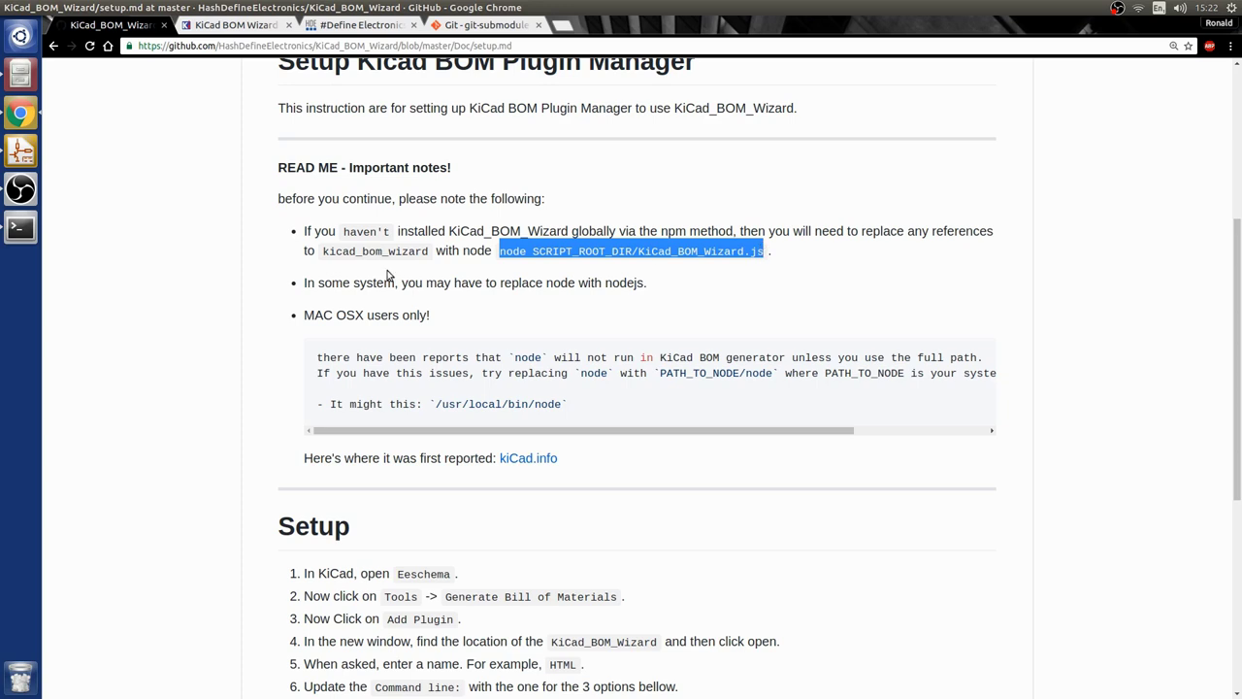
scroll(211, 302, down, 3)
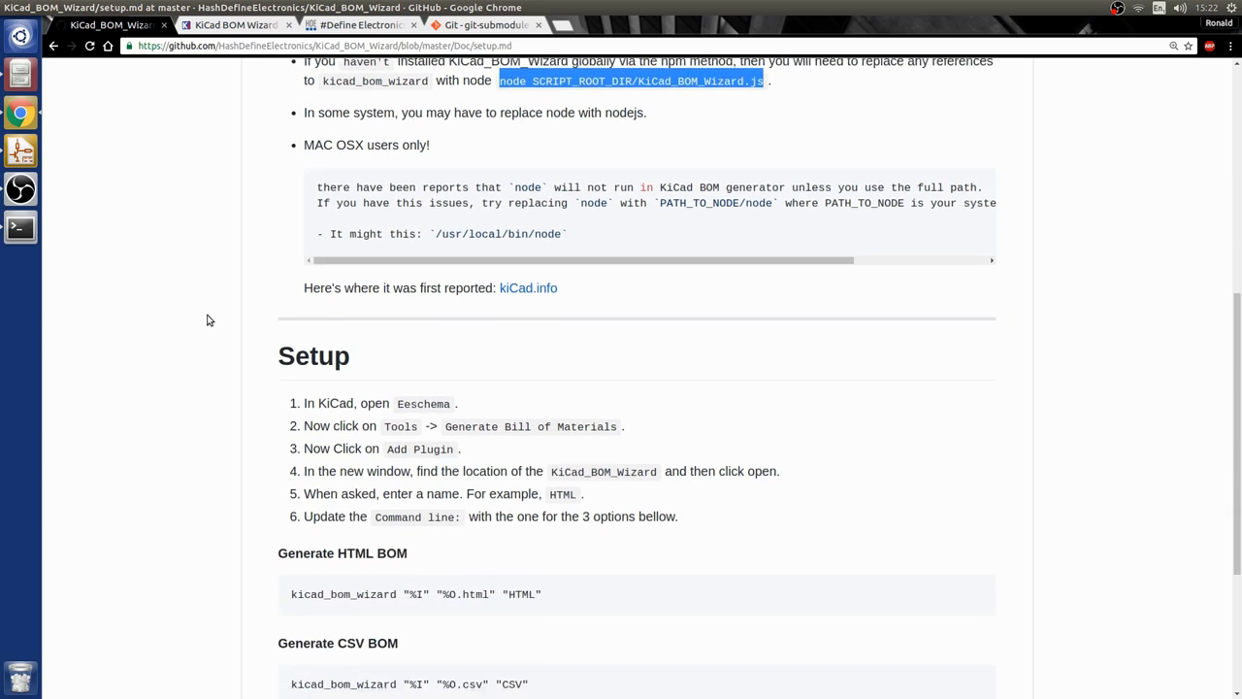
scroll(537, 330, down, 1)
scroll(320, 344, down, 1)
scroll(308, 338, down, 2)
scroll(264, 328, up, 1)
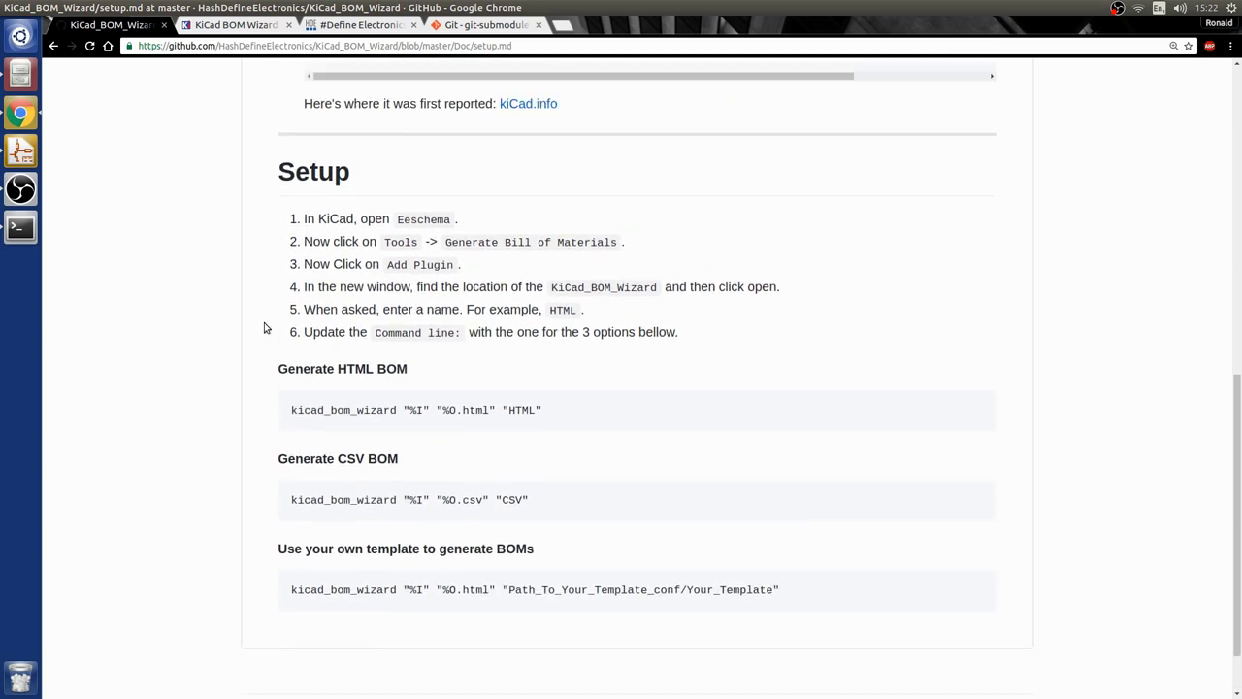
scroll(264, 328, up, 1)
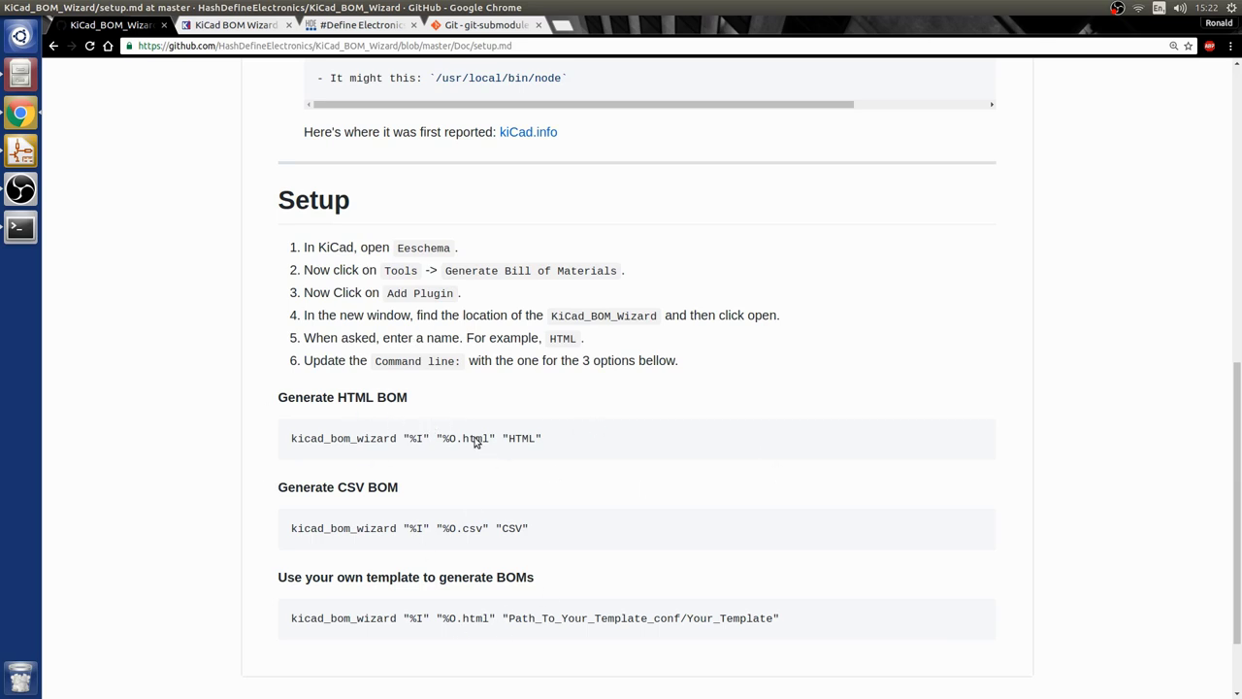
Switch from Chrome to the KiCad Motherboard project manager.
click(11, 152)
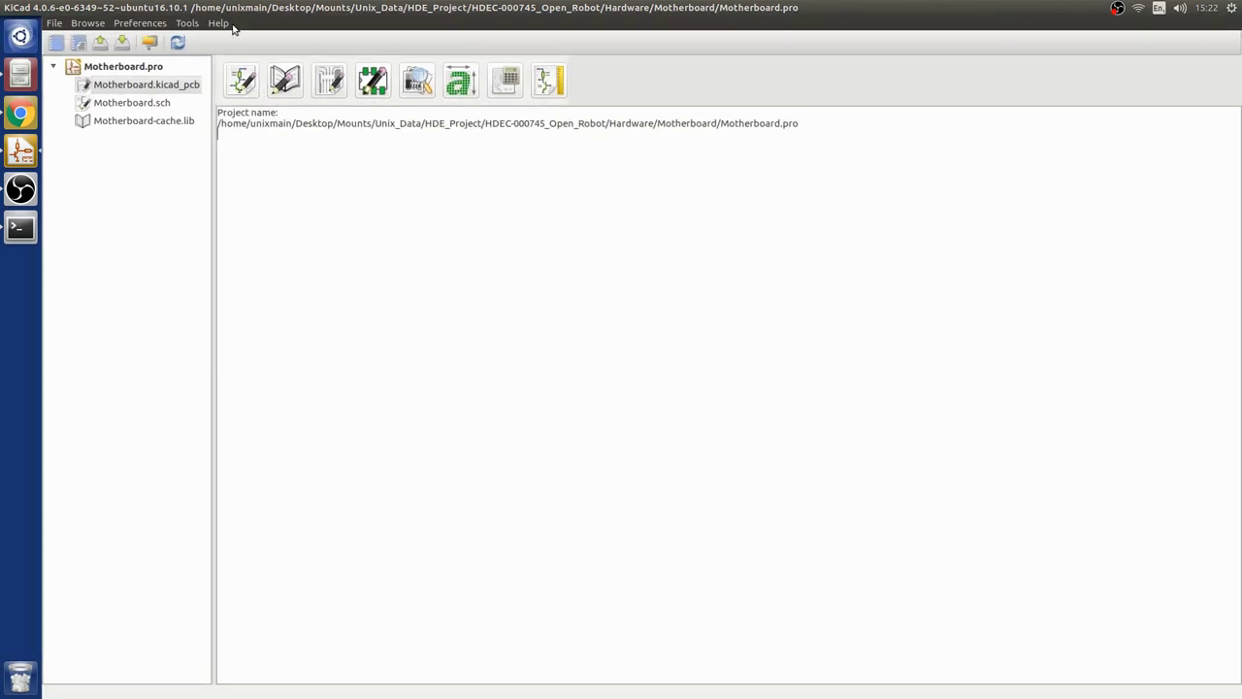
Arrange the KiCad windows beside the notes and open Generate Bill of Materials from Eeschema's Tools menu.
drag(233, 29, 374, 378)
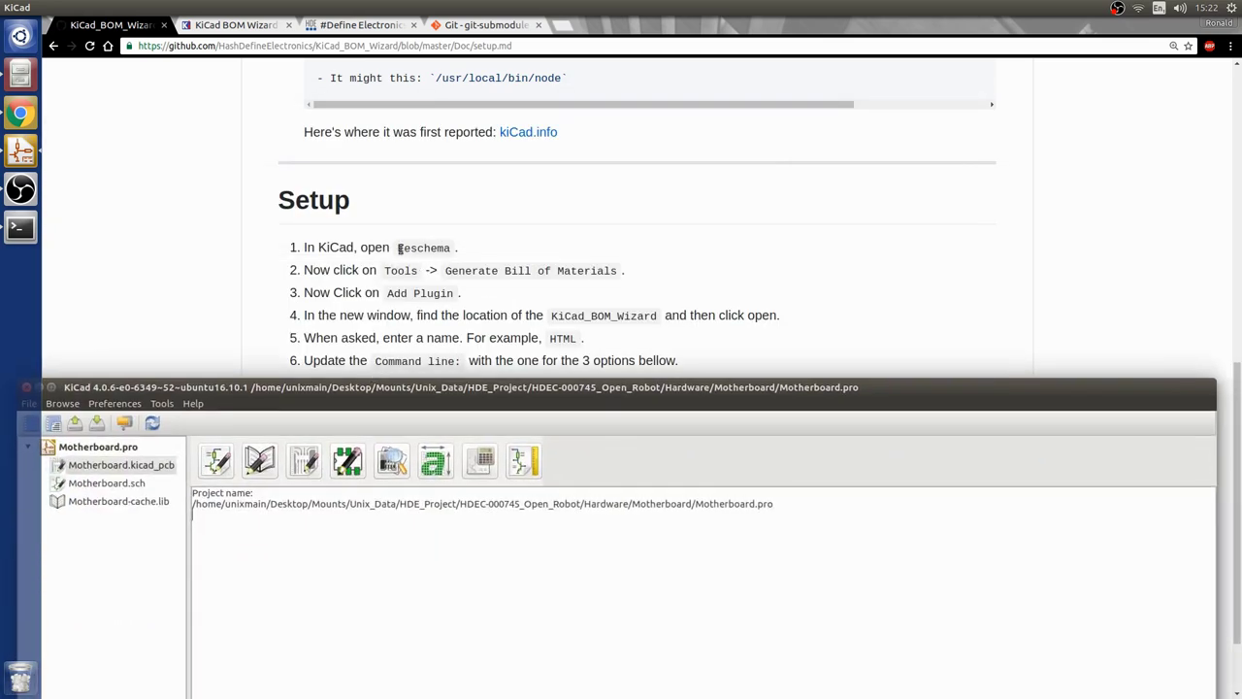
drag(581, 410, 645, 169)
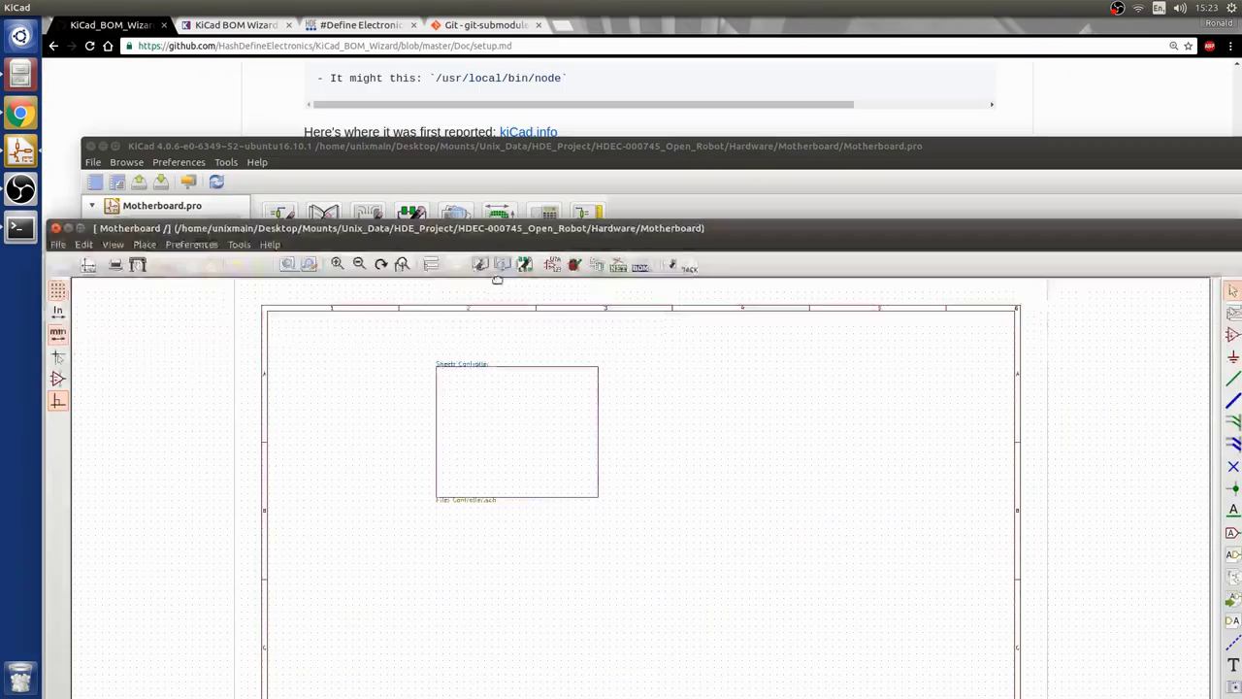
drag(472, 151, 448, 424)
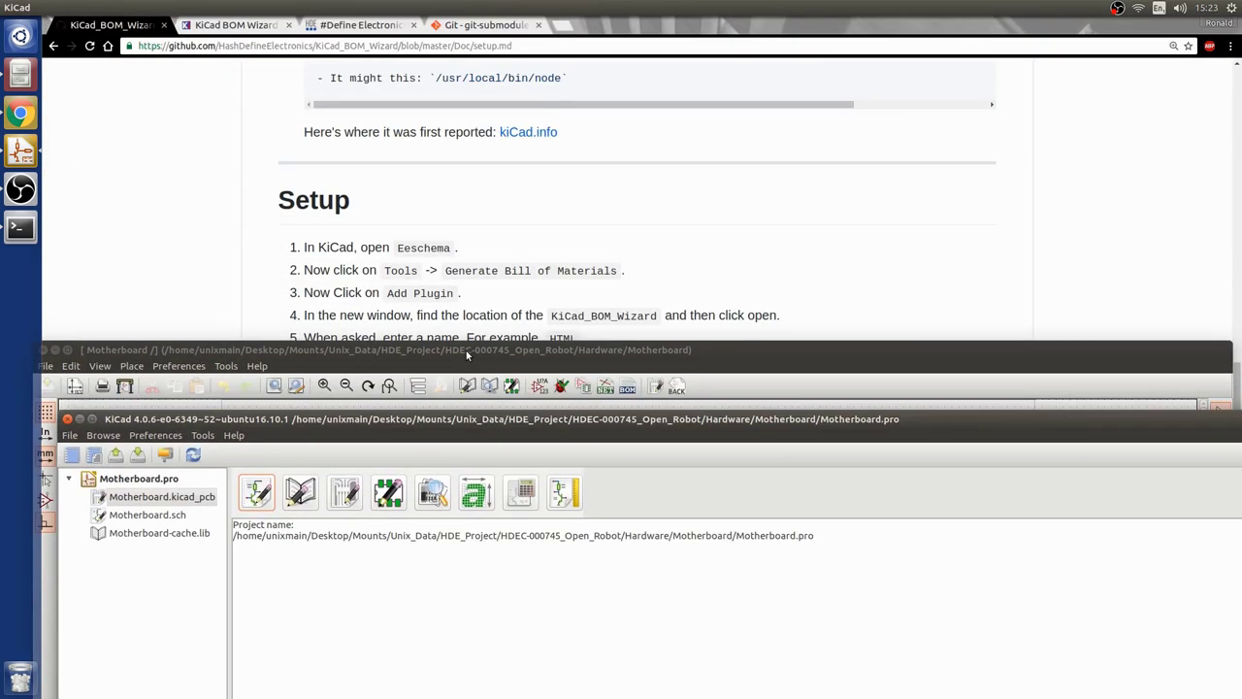
drag(467, 355, 484, 308)
click(243, 321)
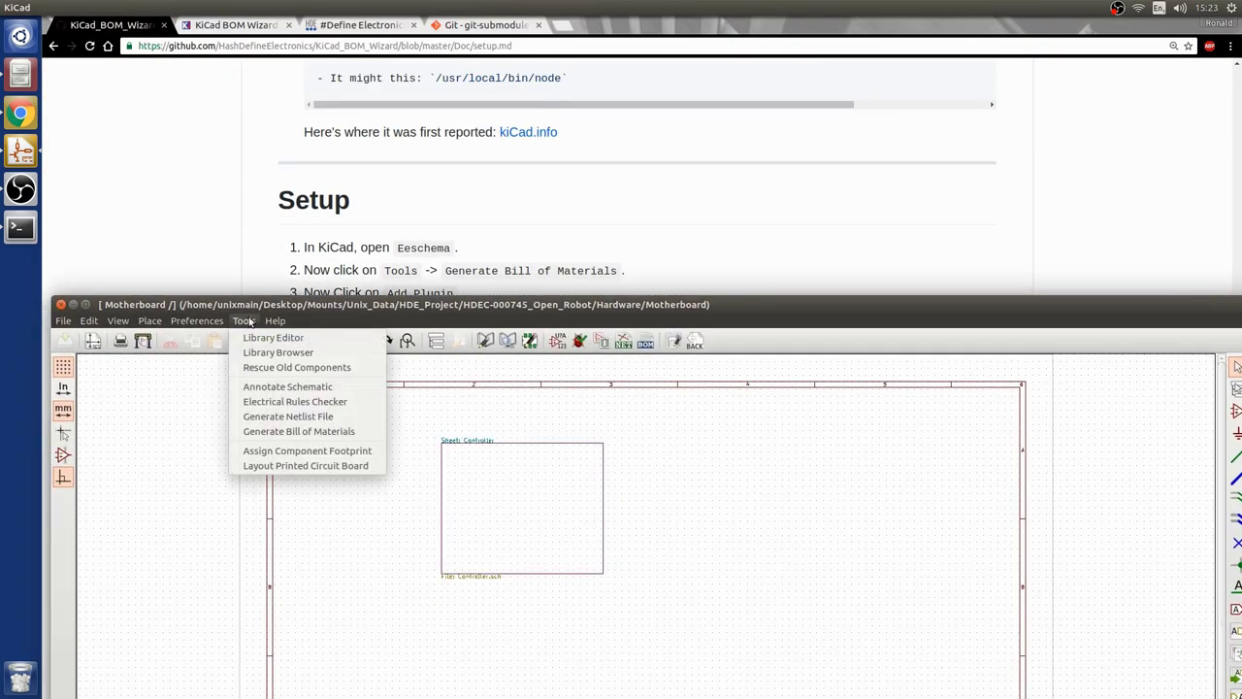
click(645, 344)
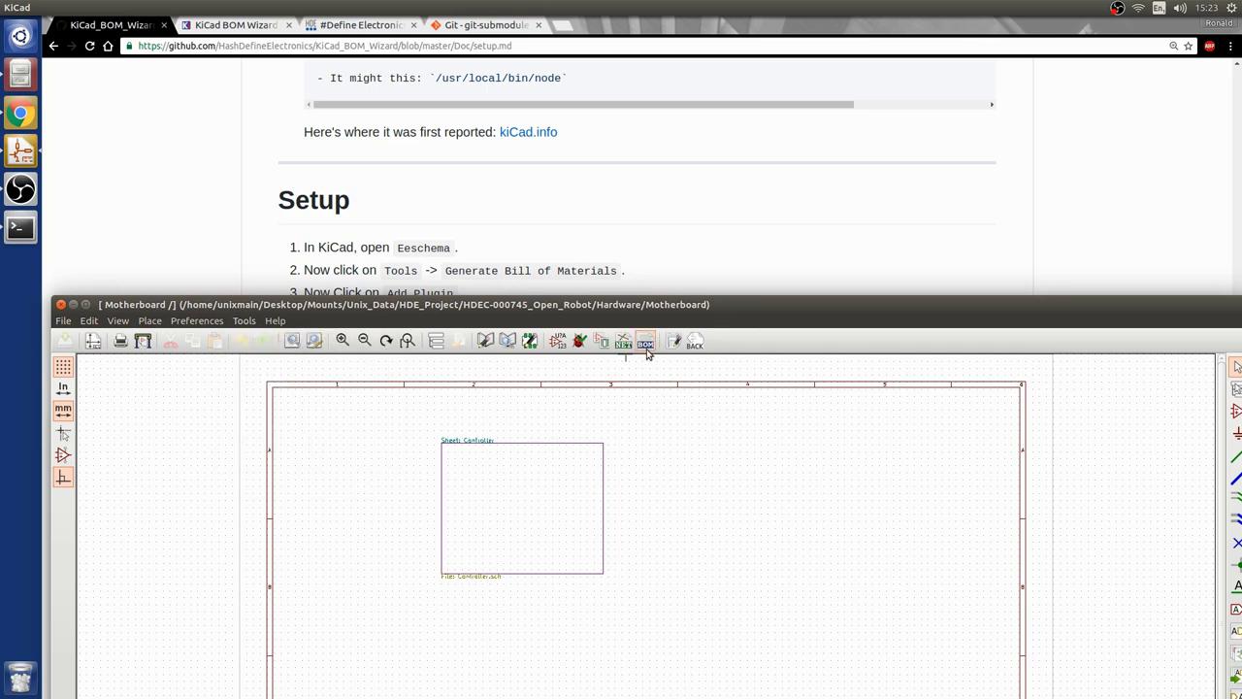
click(243, 321)
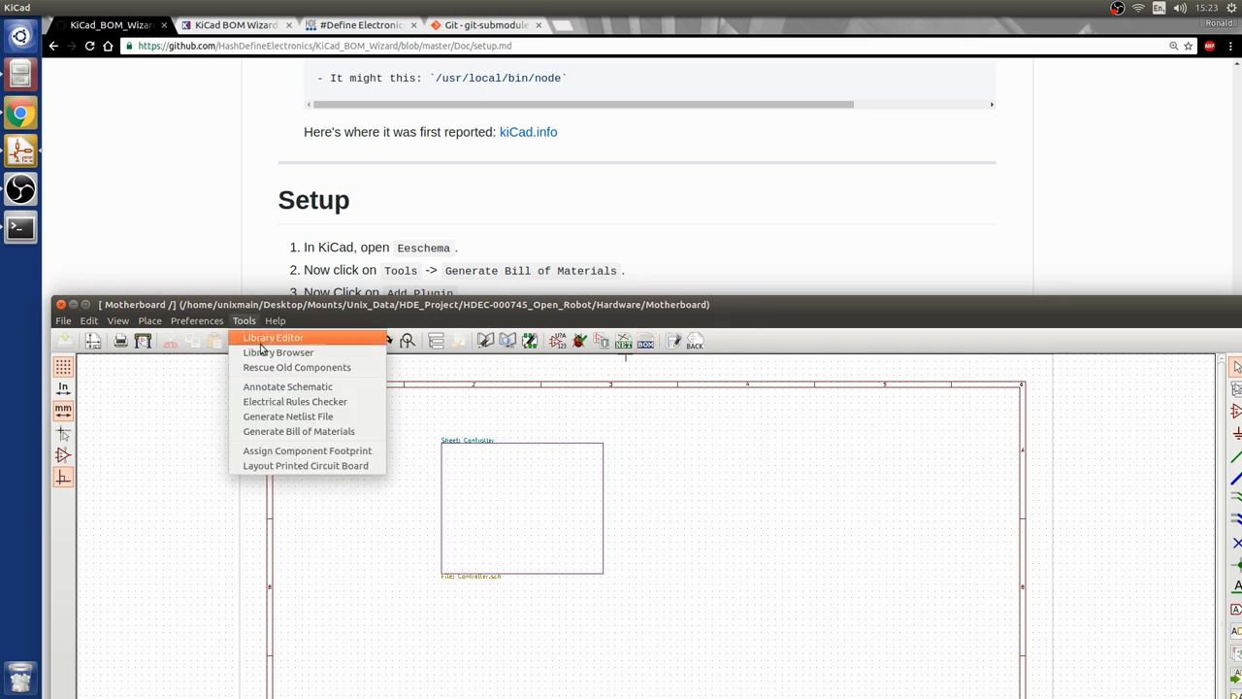
click(299, 431)
drag(431, 79, 457, 243)
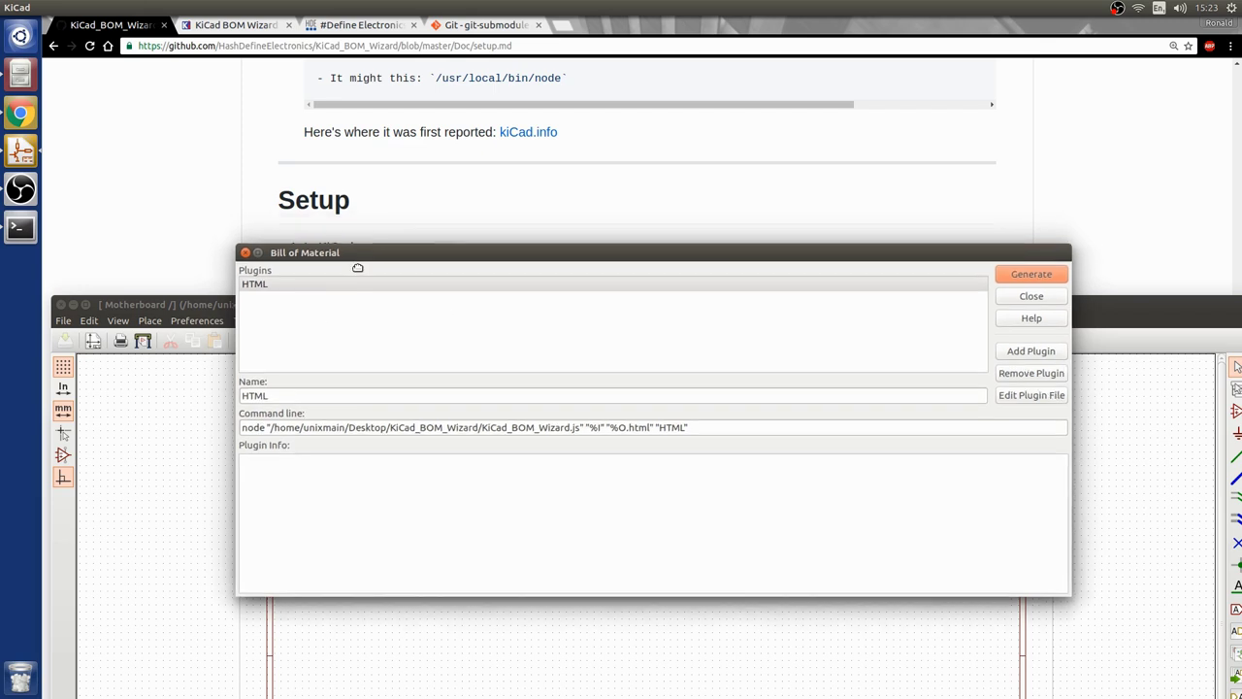
Follow the notes' Add Plugin step in the Bill of Material dialog, opening the plugin file chooser.
drag(360, 242, 330, 264)
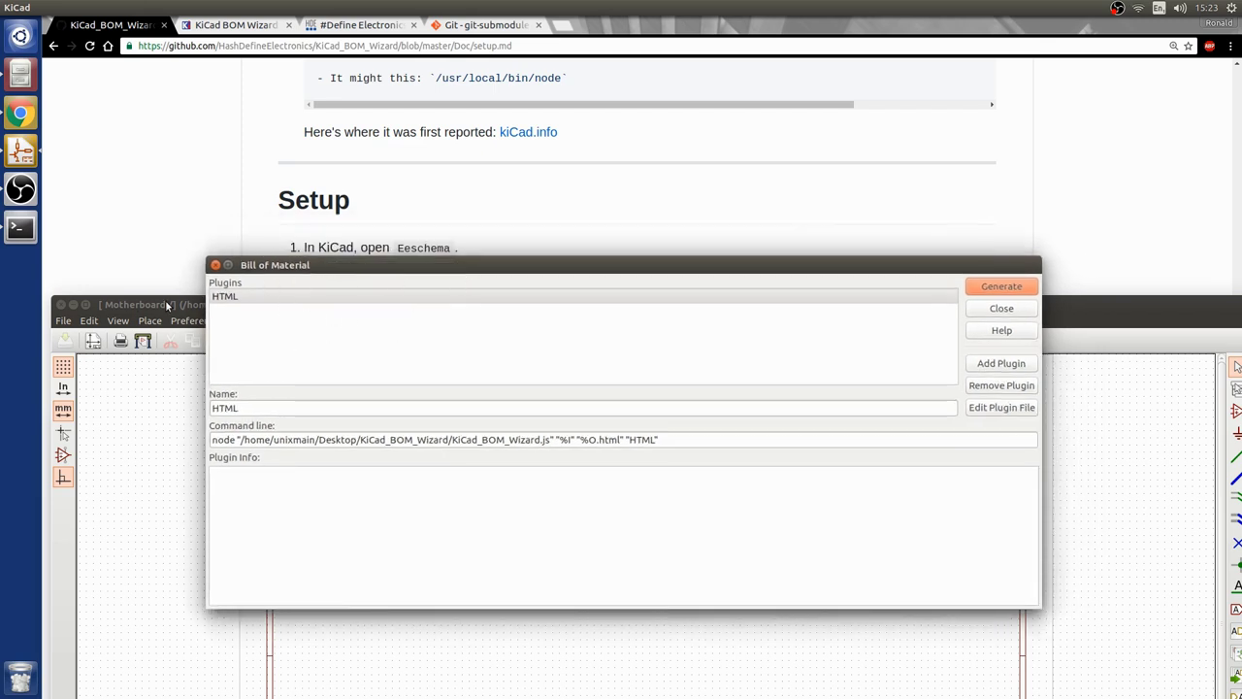
click(172, 226)
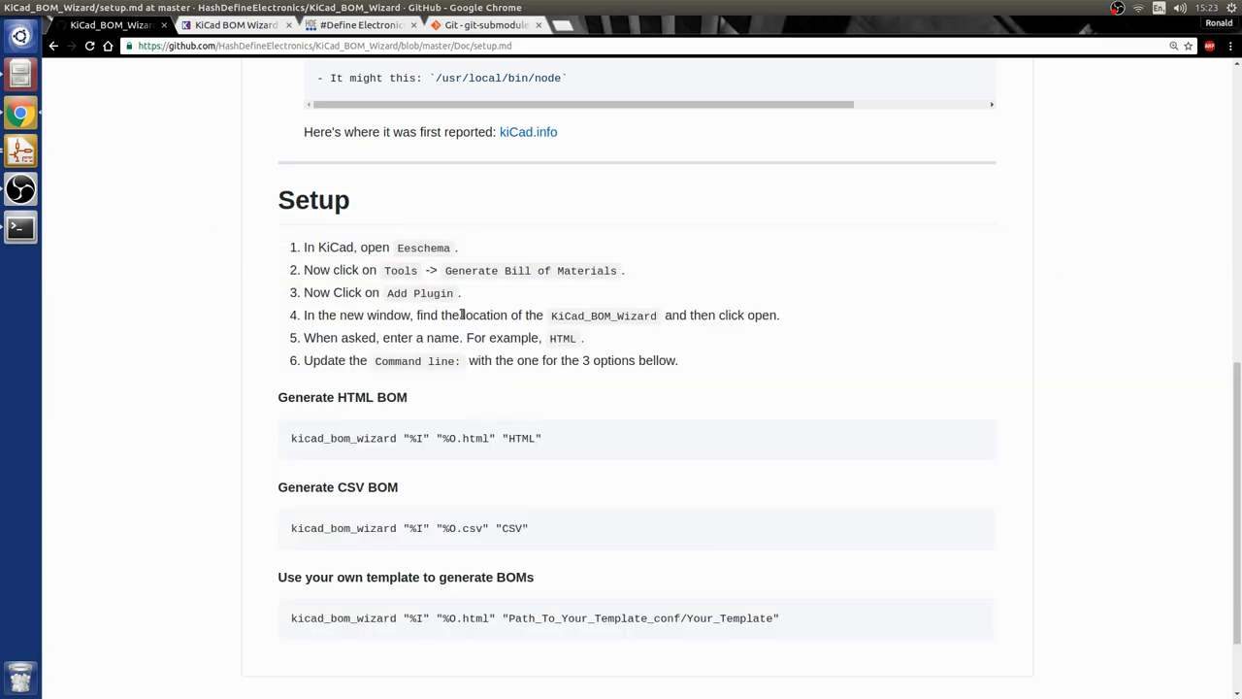
drag(389, 291, 453, 292)
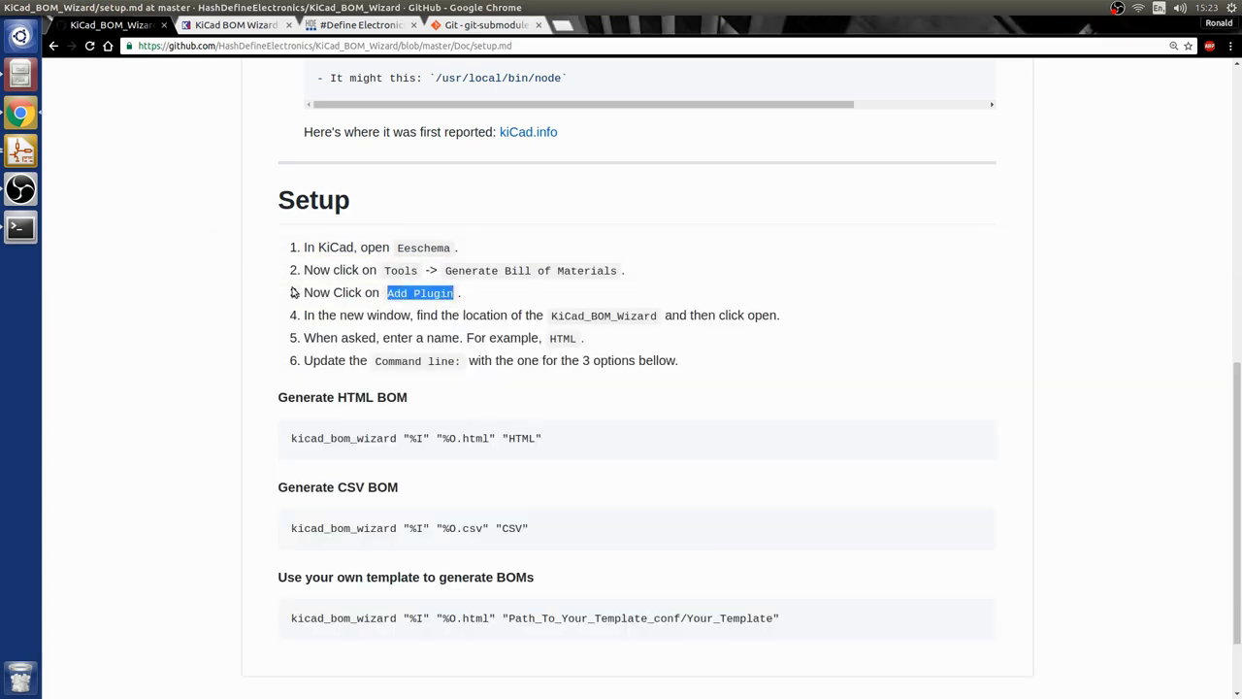
click(21, 151)
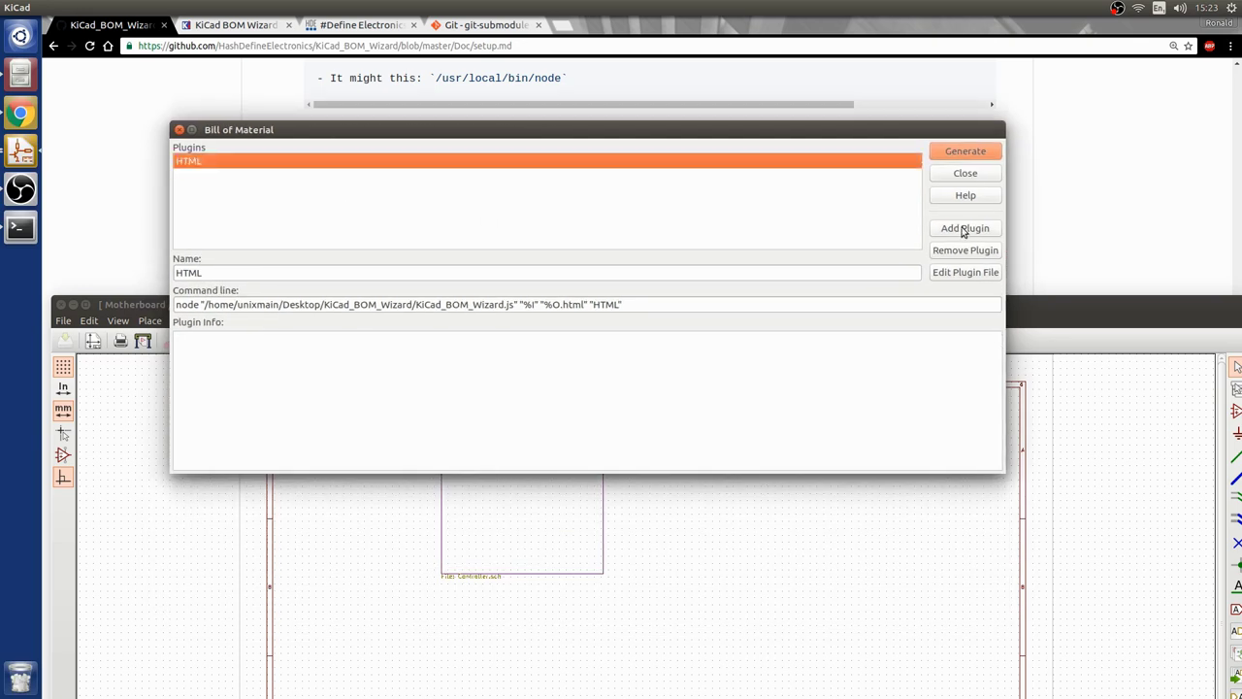
click(963, 229)
click(23, 119)
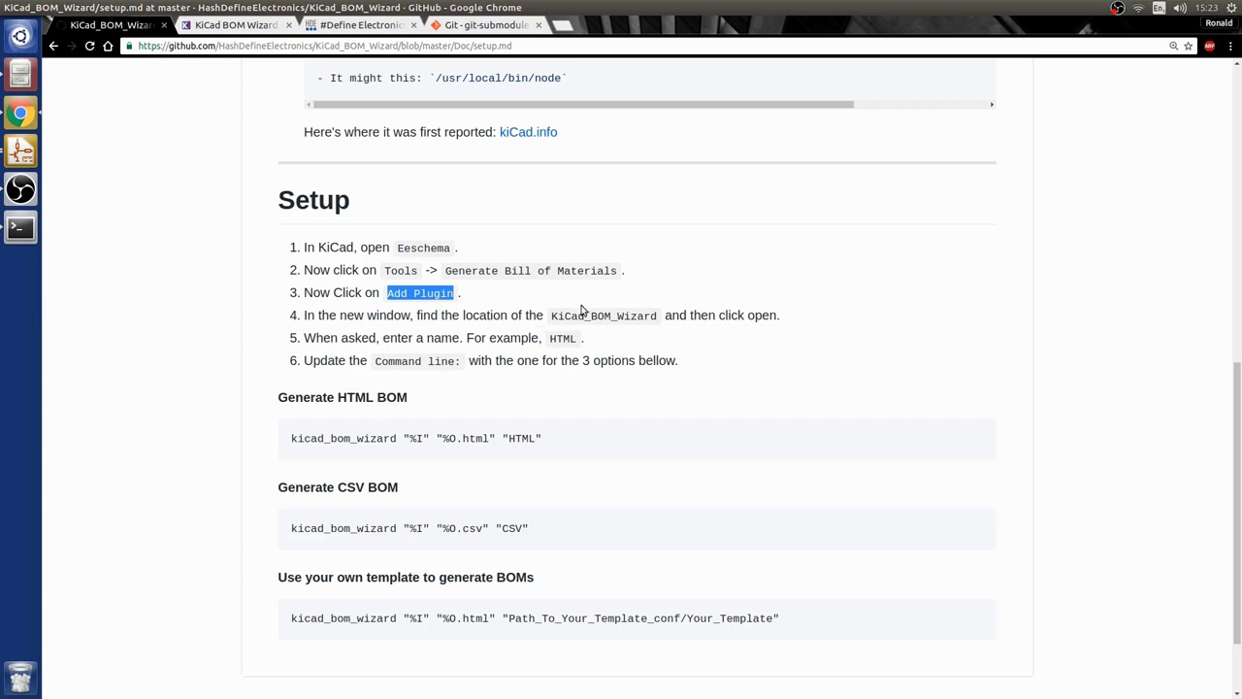
drag(555, 316, 658, 315)
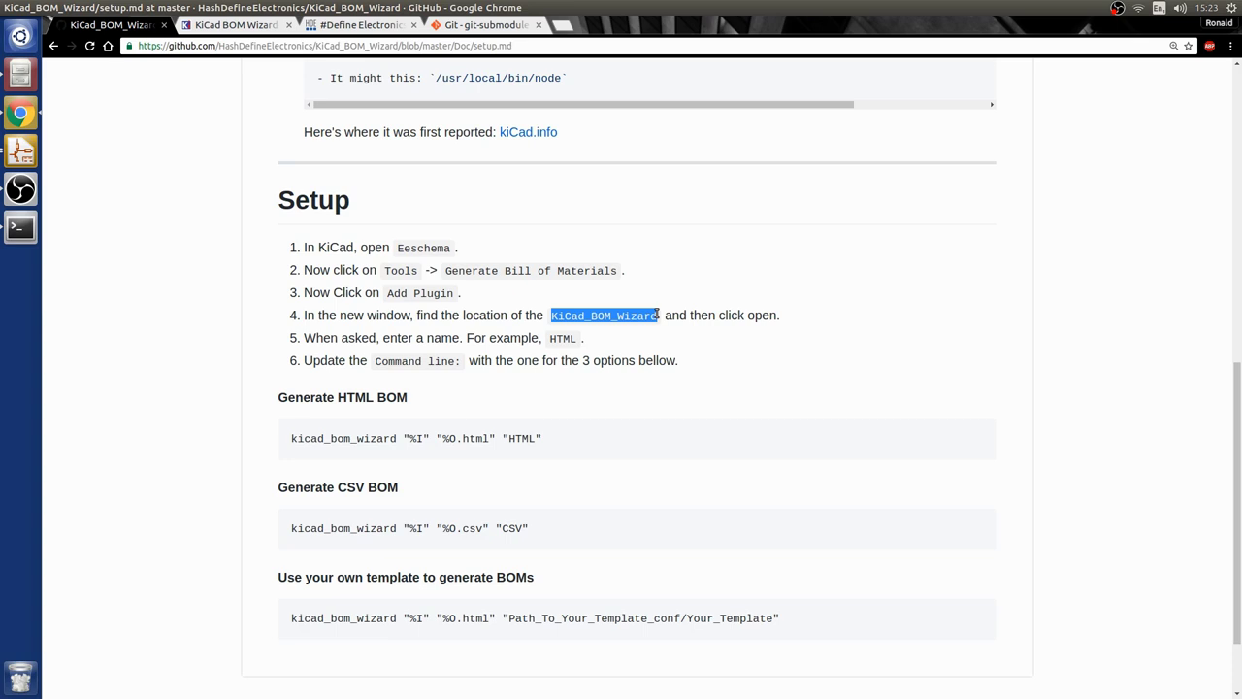
Choose Desktop/KiCad_BOM_Wizard/KiCad_BOM_Wizard.js in the chooser, then dismiss the empty plugin name prompt.
click(23, 153)
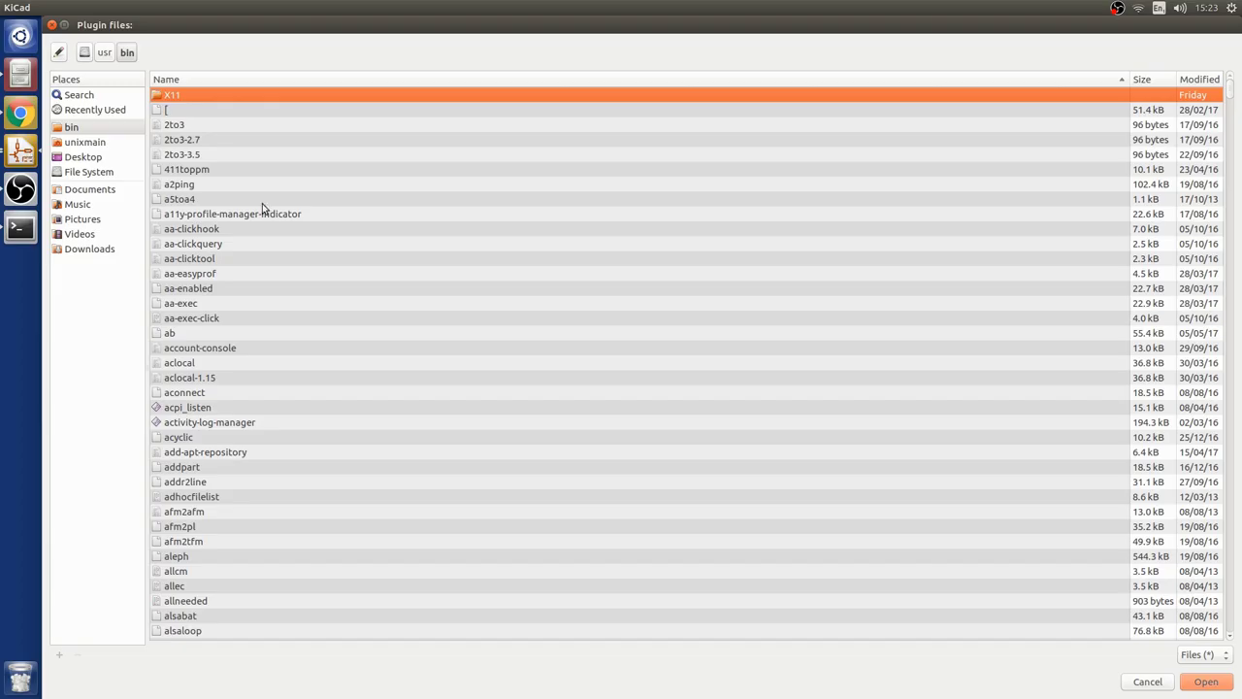
click(85, 156)
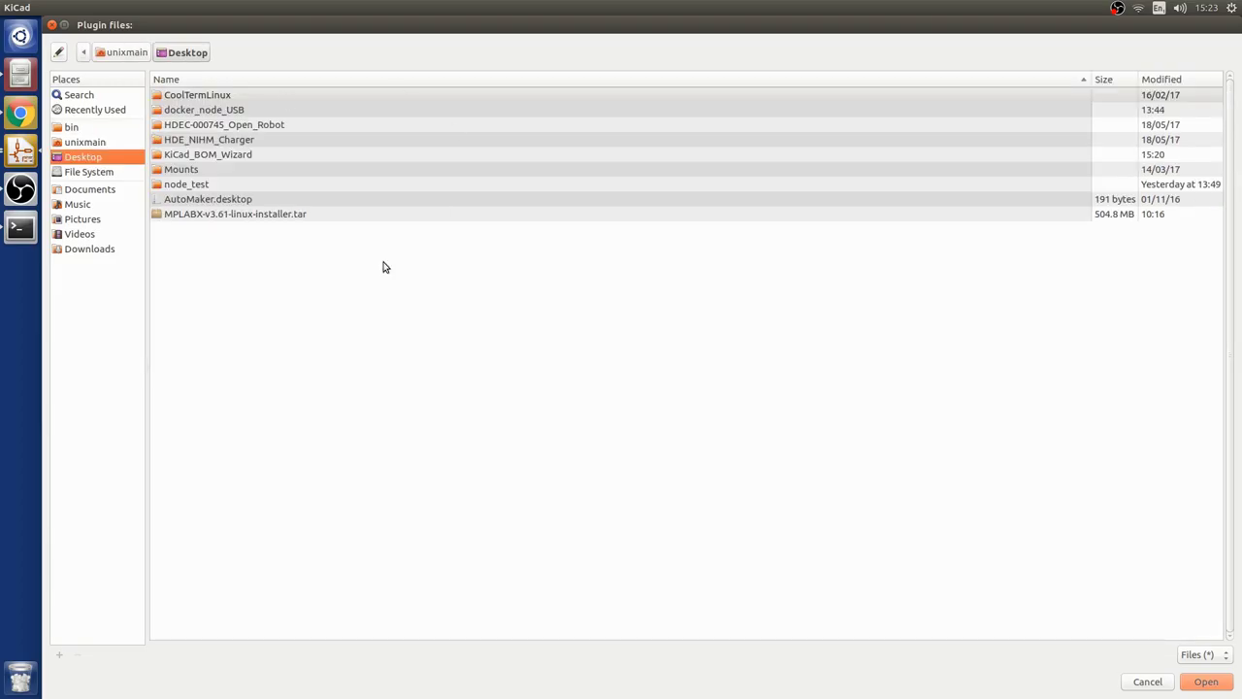
double_click(214, 156)
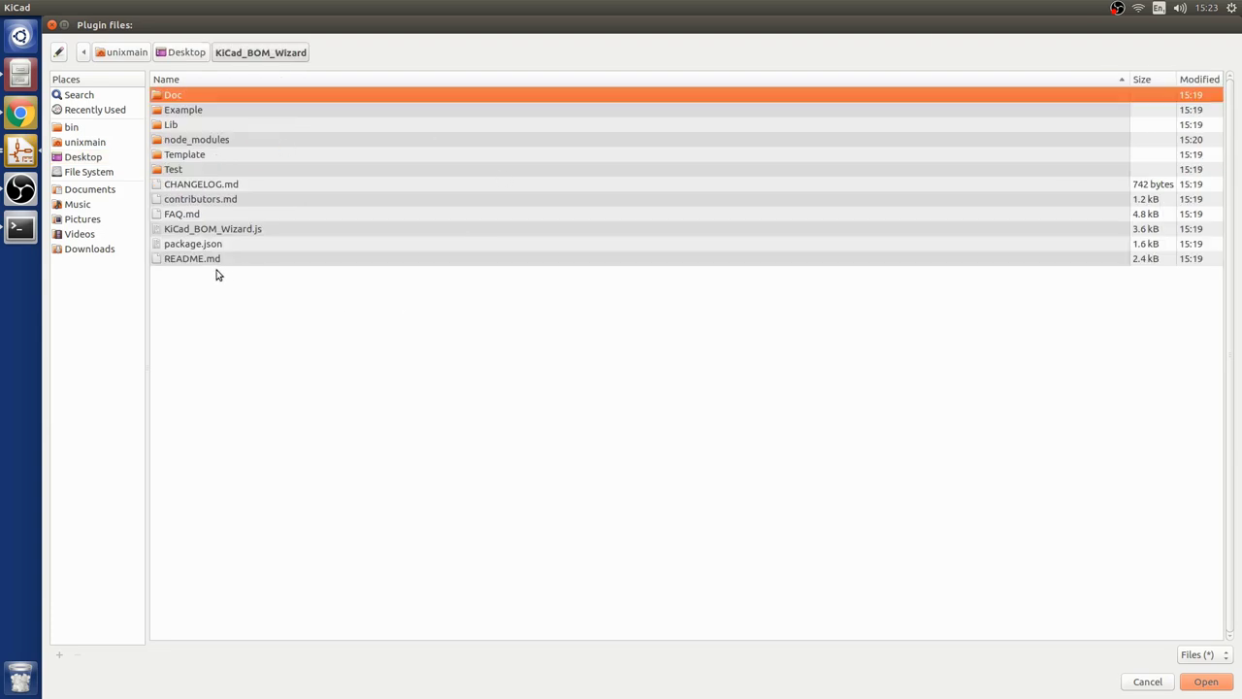
click(184, 229)
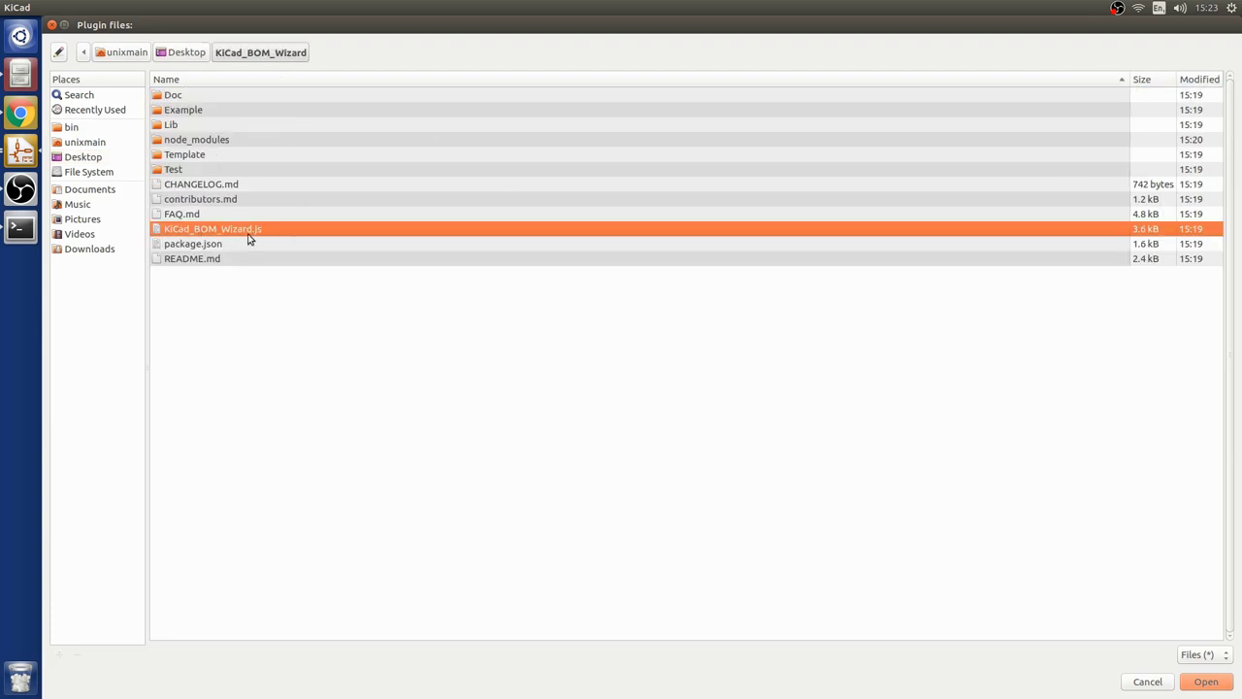
key(Return)
key(Escape)
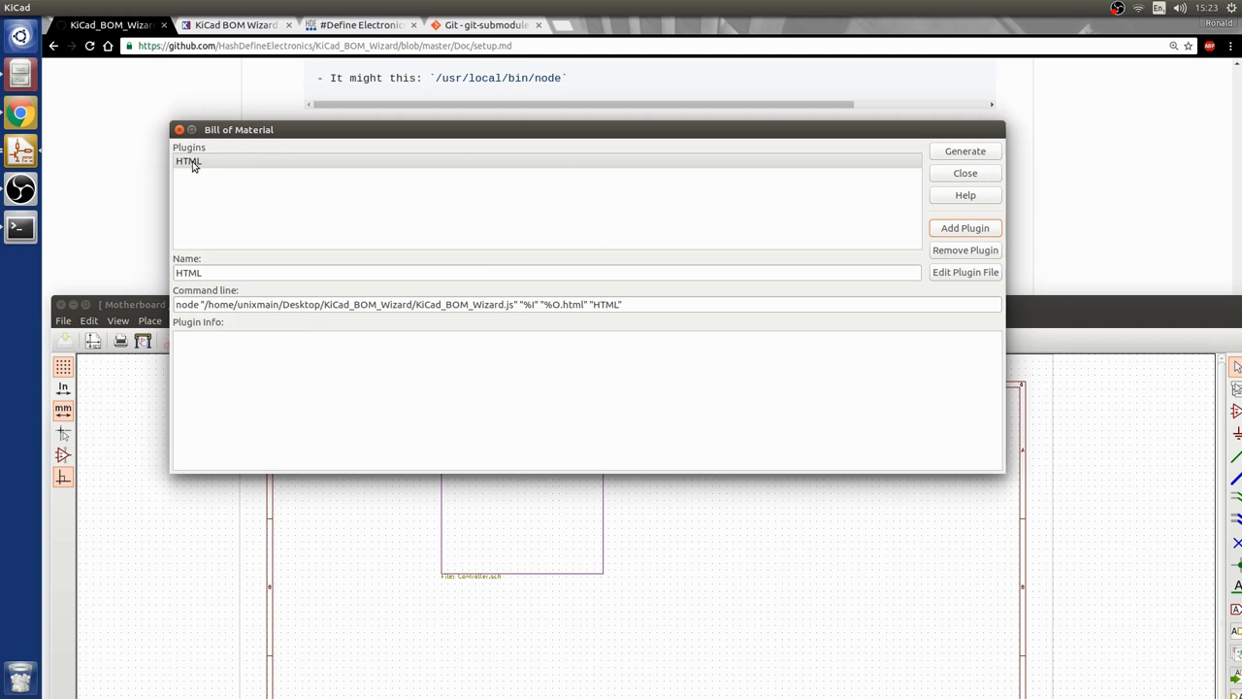
Arrange the BOM dialog and plugin name prompt and check the setup notes for the plugin name.
drag(246, 132, 278, 80)
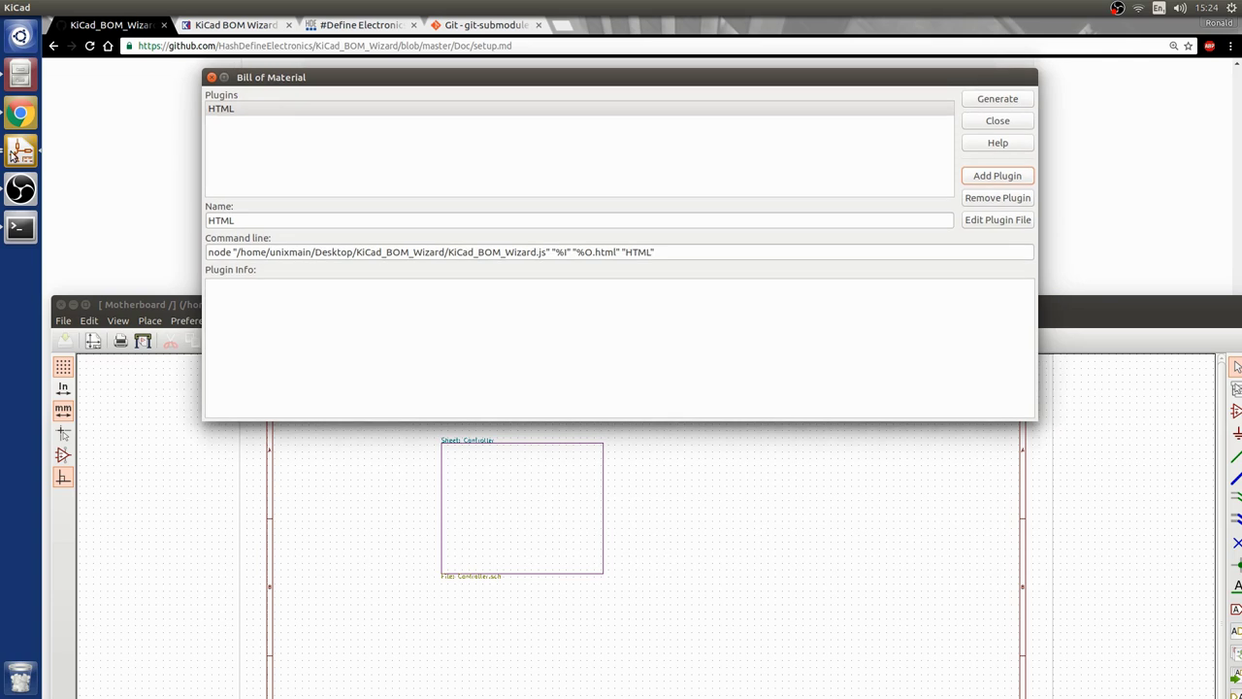
click(21, 156)
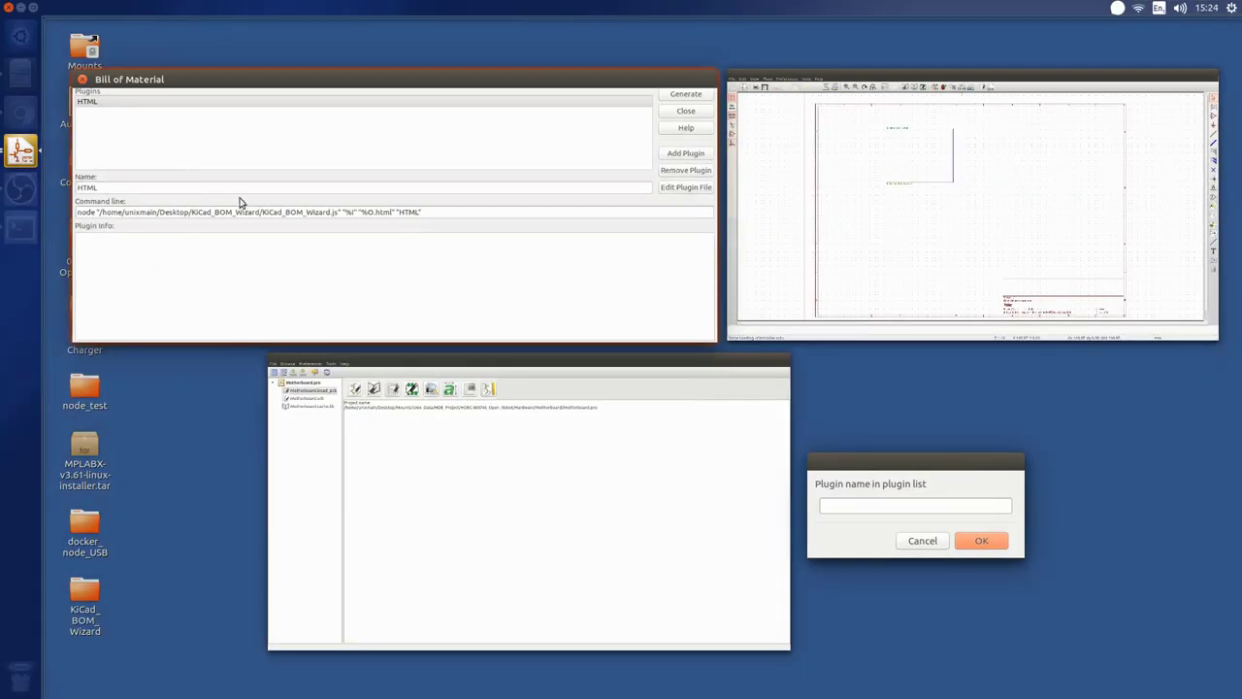
click(887, 472)
drag(630, 609, 476, 237)
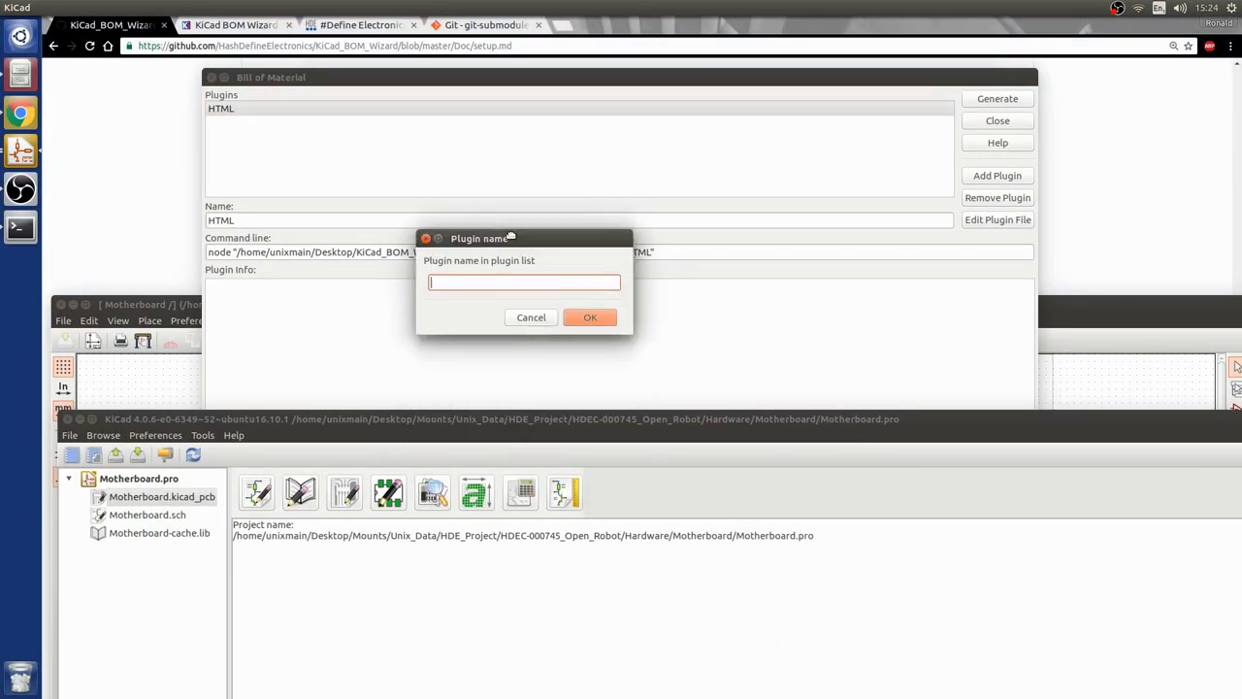
click(103, 202)
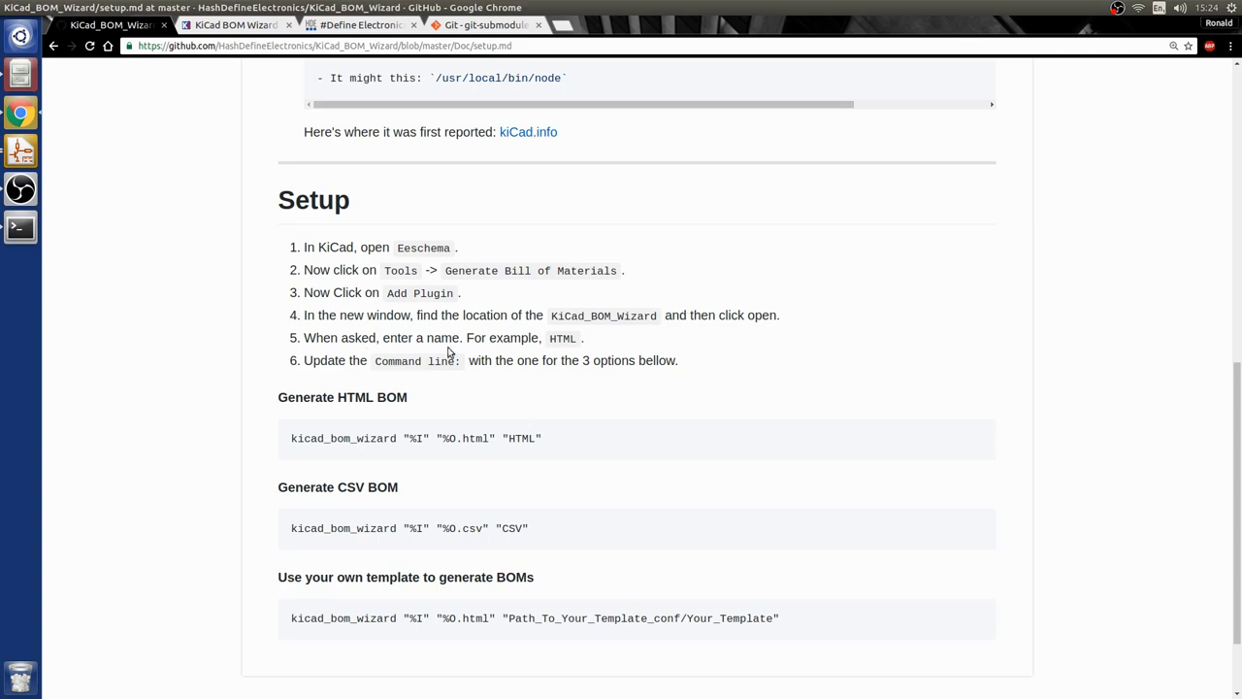
click(30, 160)
text(CSV)
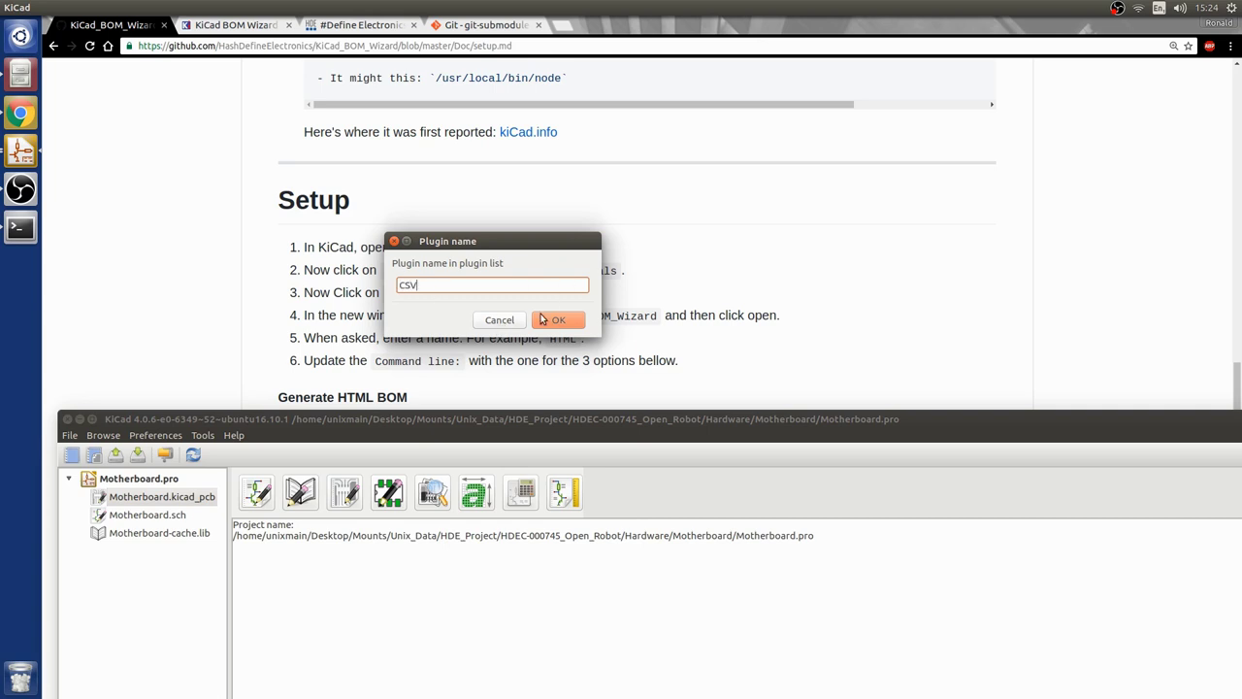
Confirm CSV as the new plugin's name so the BOM dialog lists a second KiCad_BOM_Wizard.js entry.
click(559, 320)
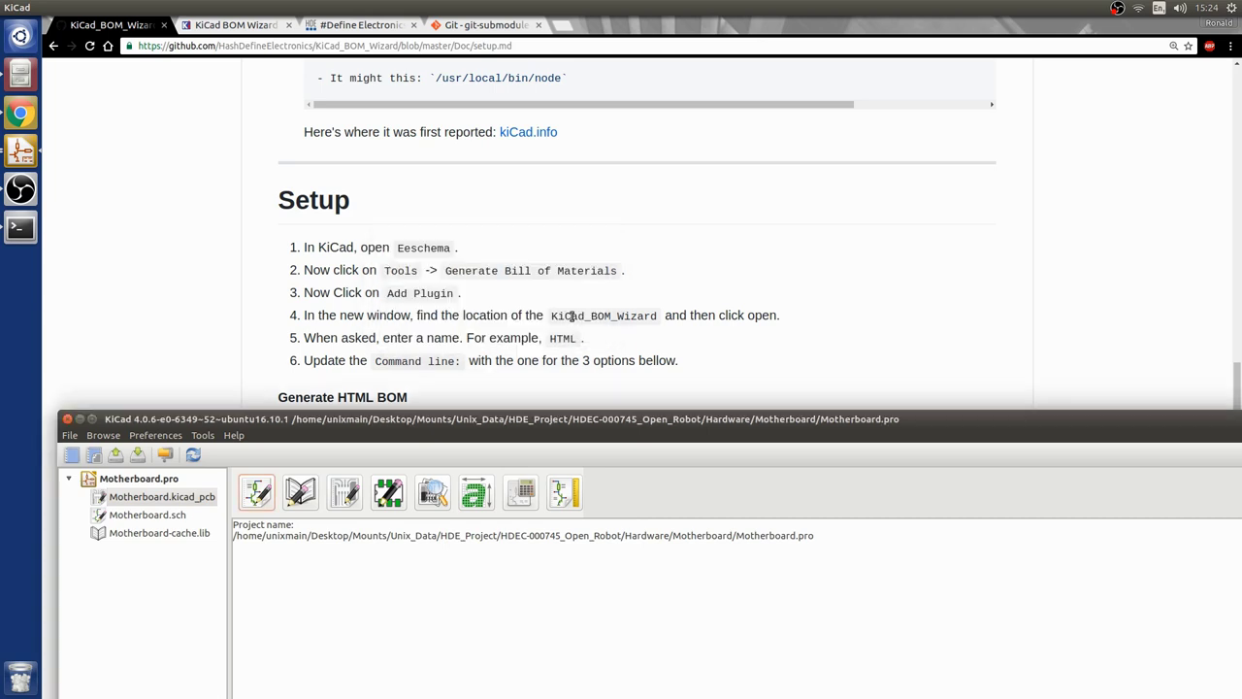
click(22, 152)
click(441, 265)
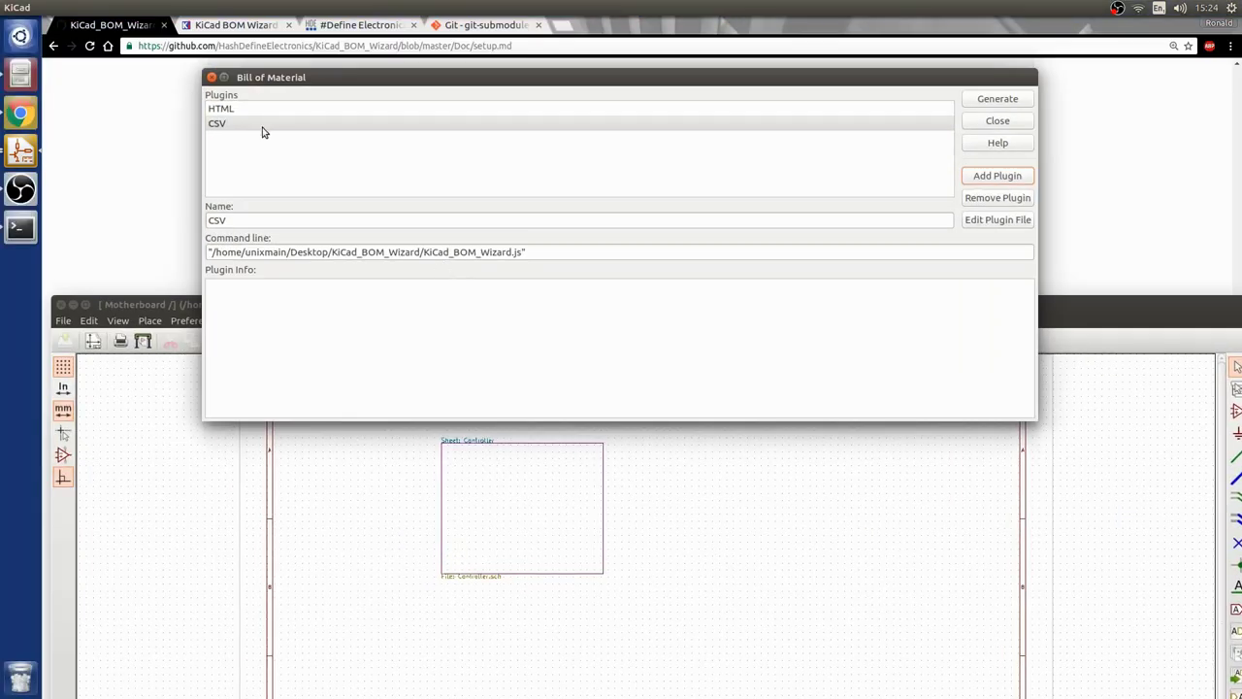
double_click(257, 221)
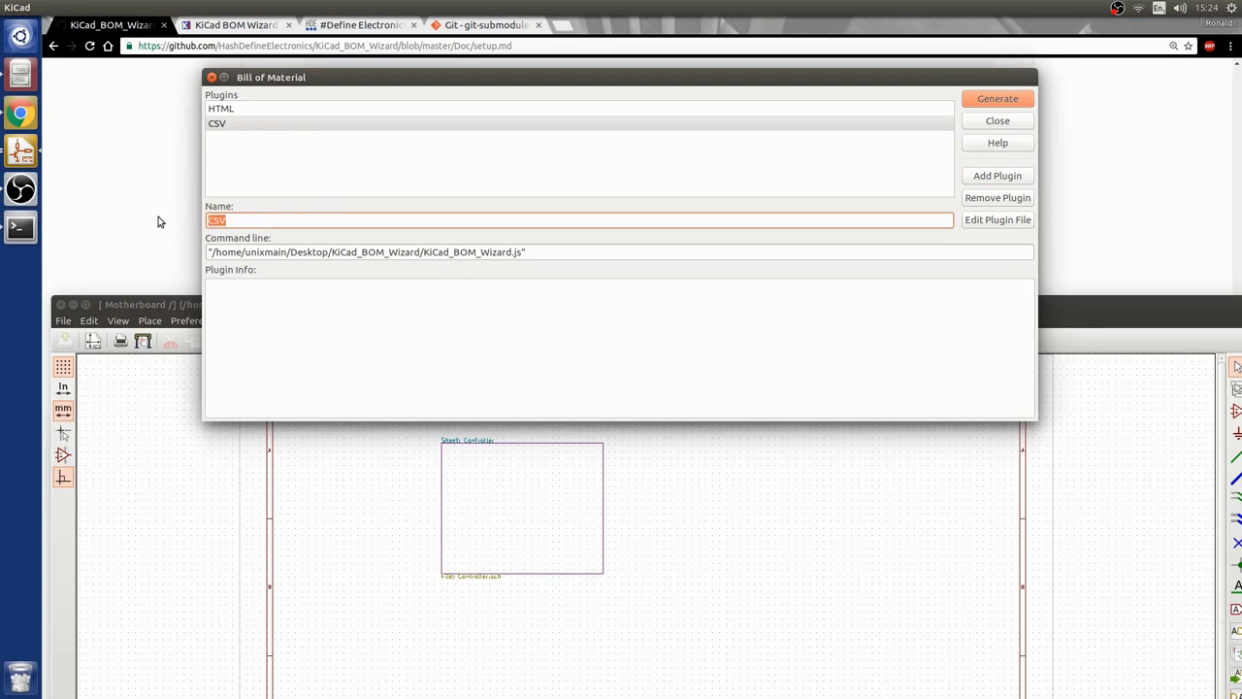
Compare the setup page's HTML BOM command options against the CSV plugin's current command line.
drag(369, 82, 377, 102)
click(175, 189)
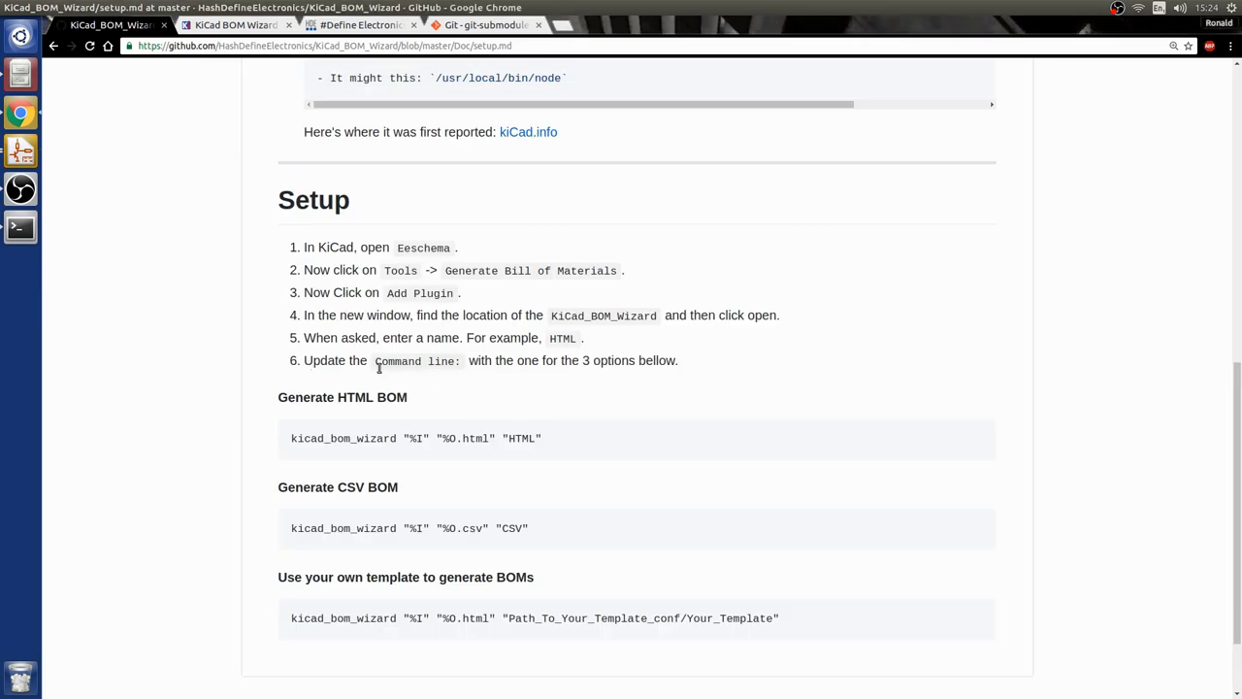
drag(377, 362, 452, 363)
scroll(470, 410, down, 1)
scroll(449, 414, down, 1)
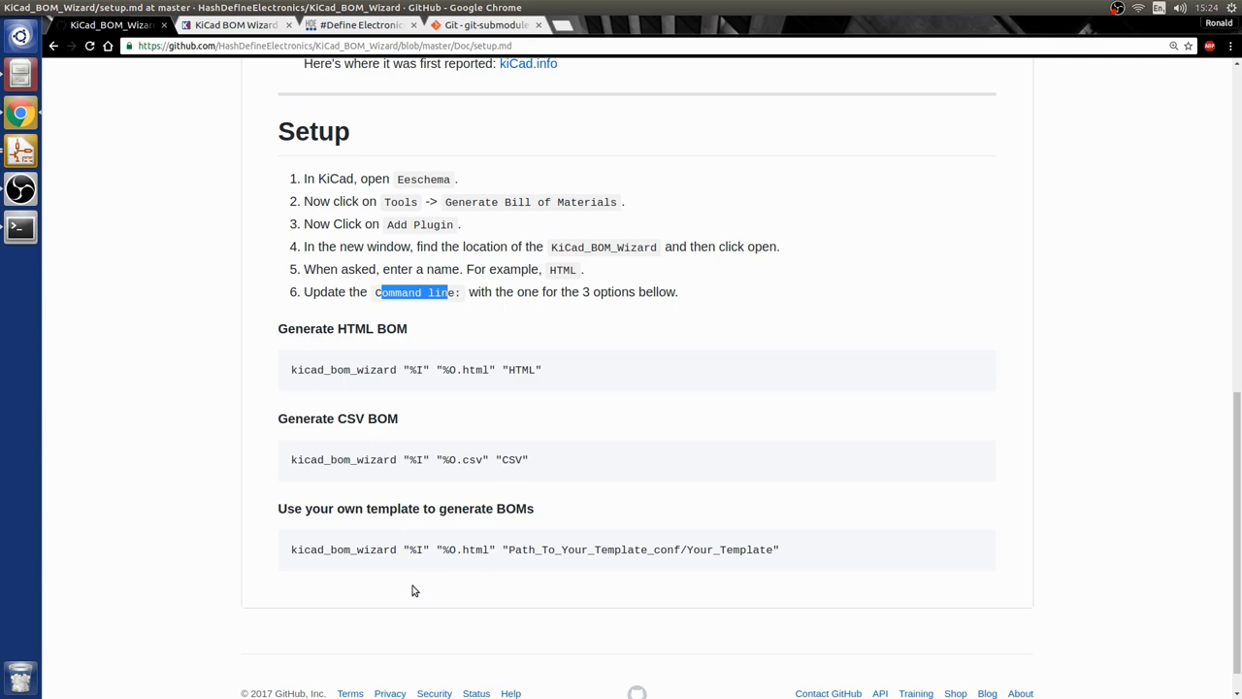
drag(539, 369, 318, 368)
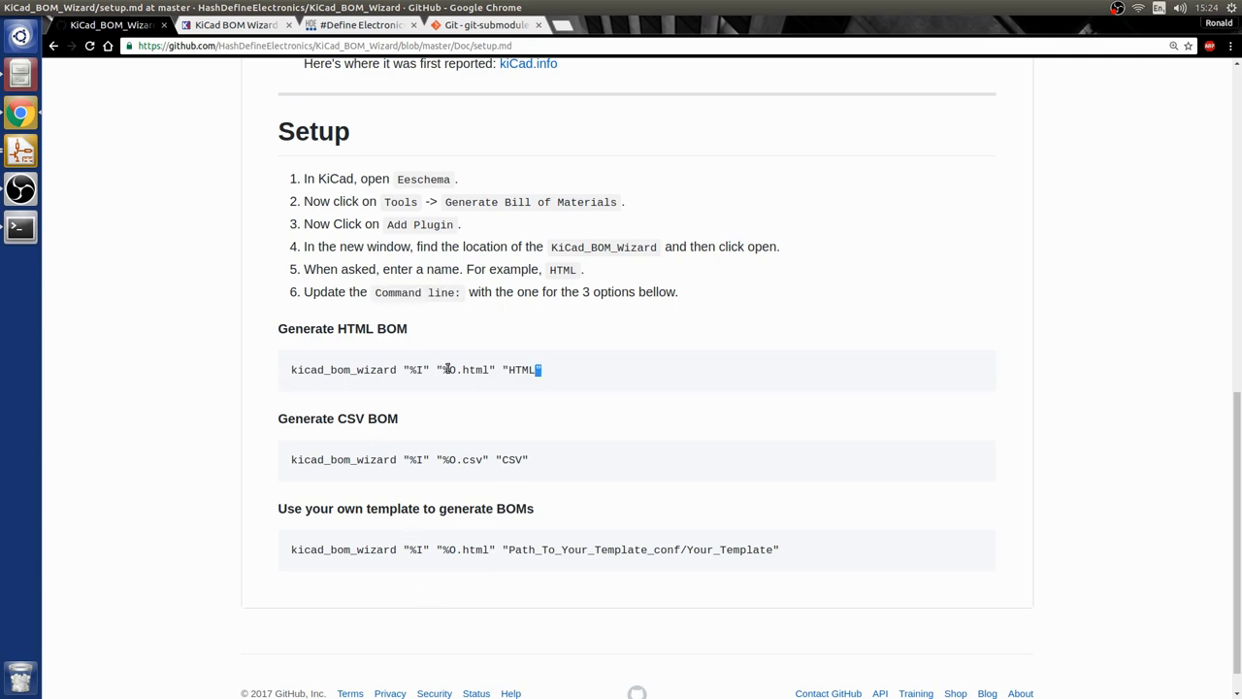
click(30, 149)
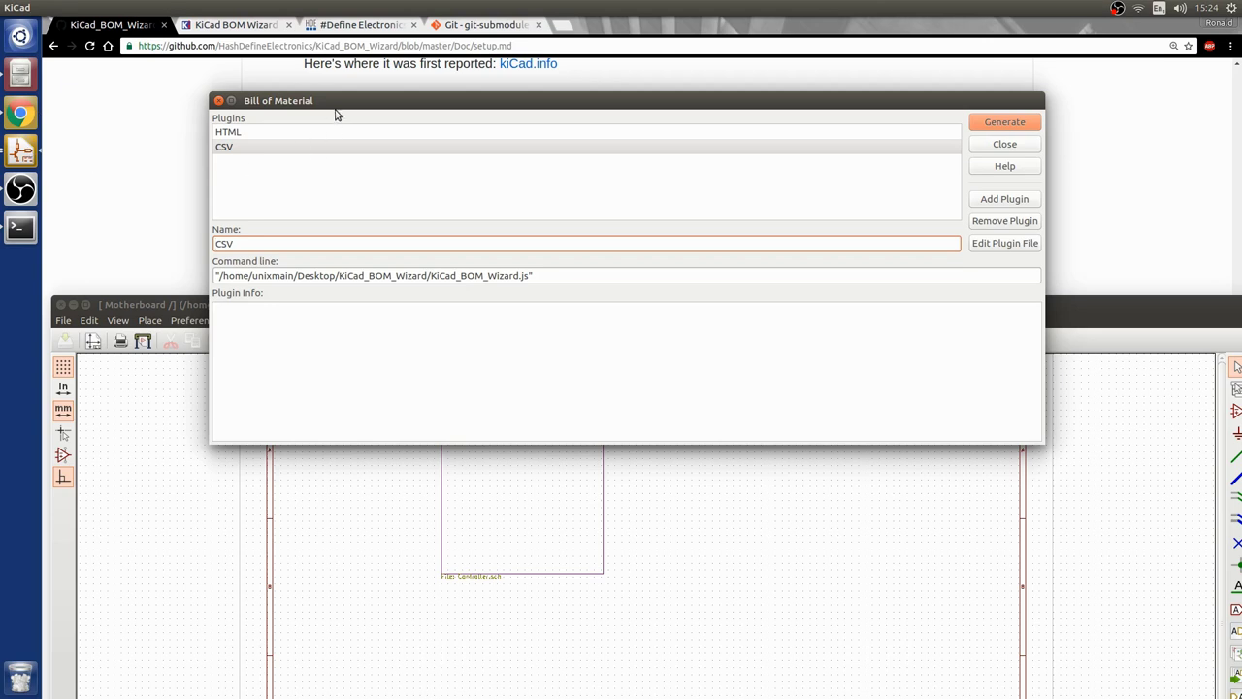
mouse_move(336, 114)
mouse_down()
mouse_move(330, 453)
mouse_move(341, 405)
mouse_move(766, 150)
mouse_up()
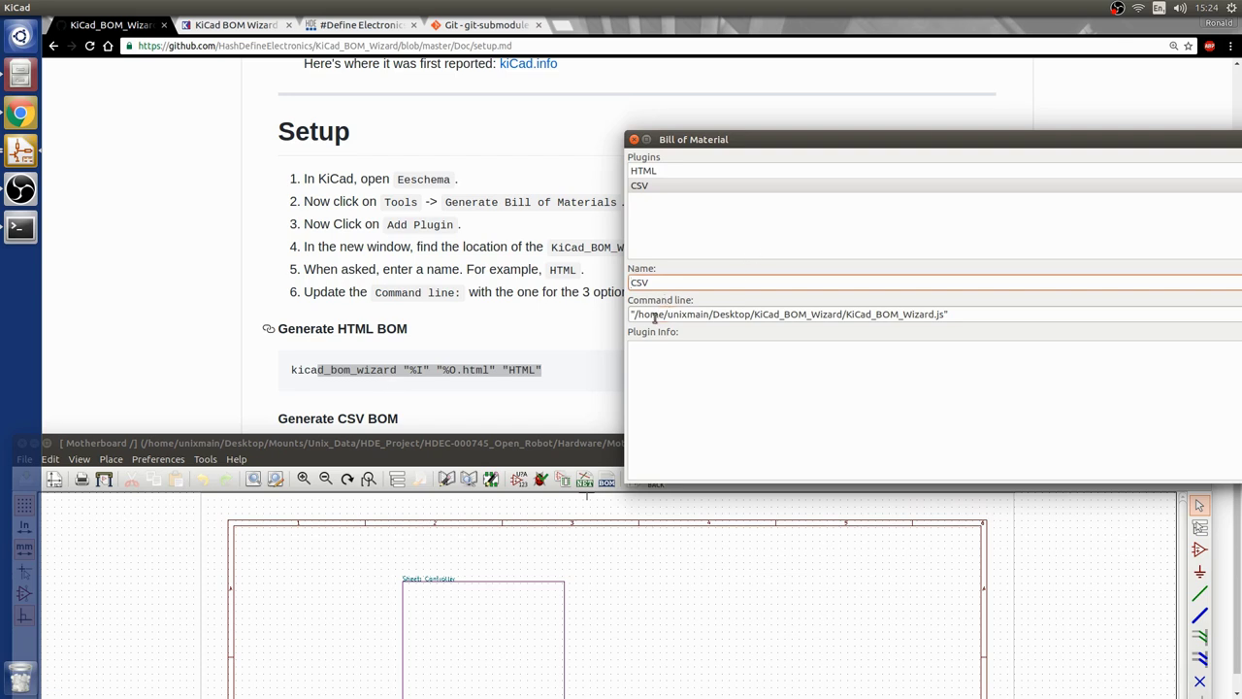
click(324, 401)
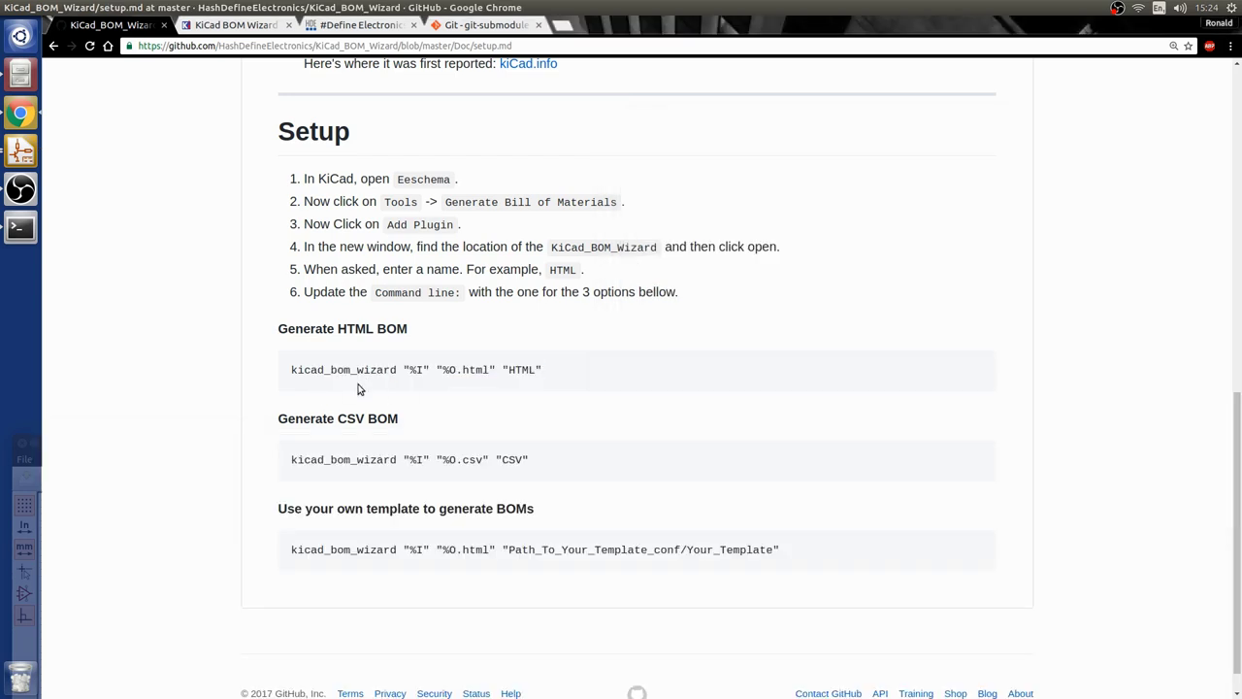
Select the note's node SCRIPT_ROOT_DIR/KiCad_BOM_Wizard.js text showing kicad_bom_wizard is replaced by node.
double_click(338, 373)
click(349, 373)
double_click(332, 373)
scroll(275, 360, up, 5)
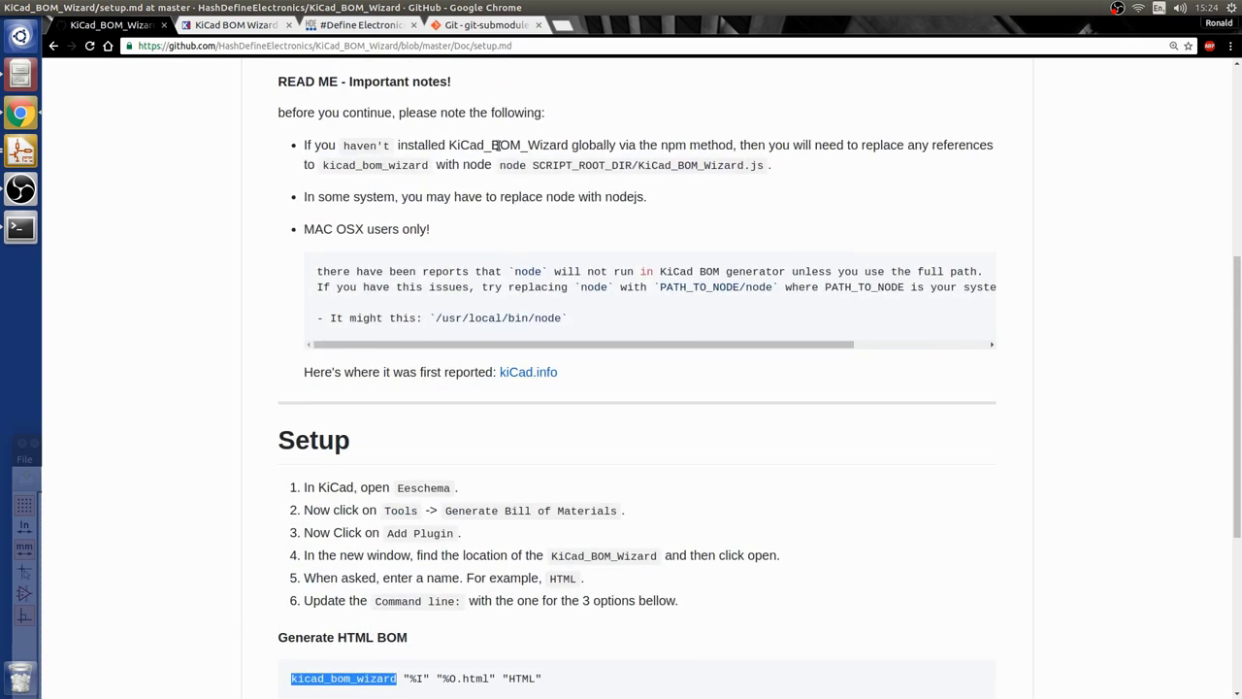
double_click(509, 163)
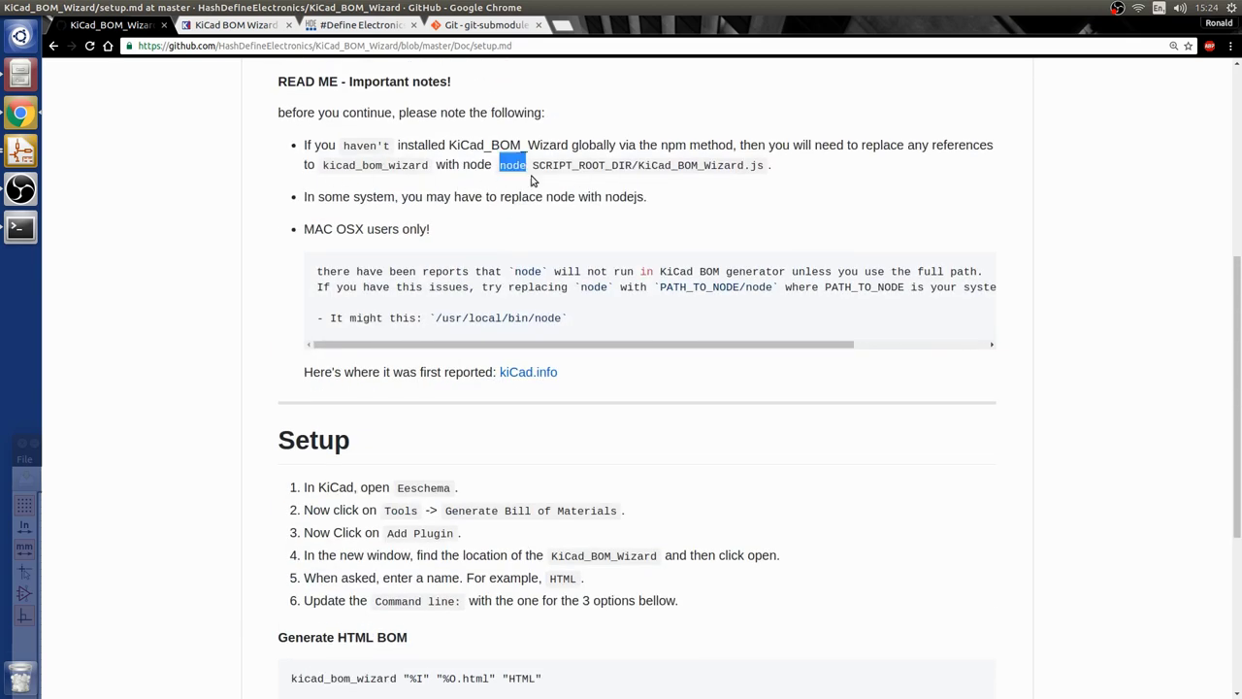
drag(533, 165, 771, 165)
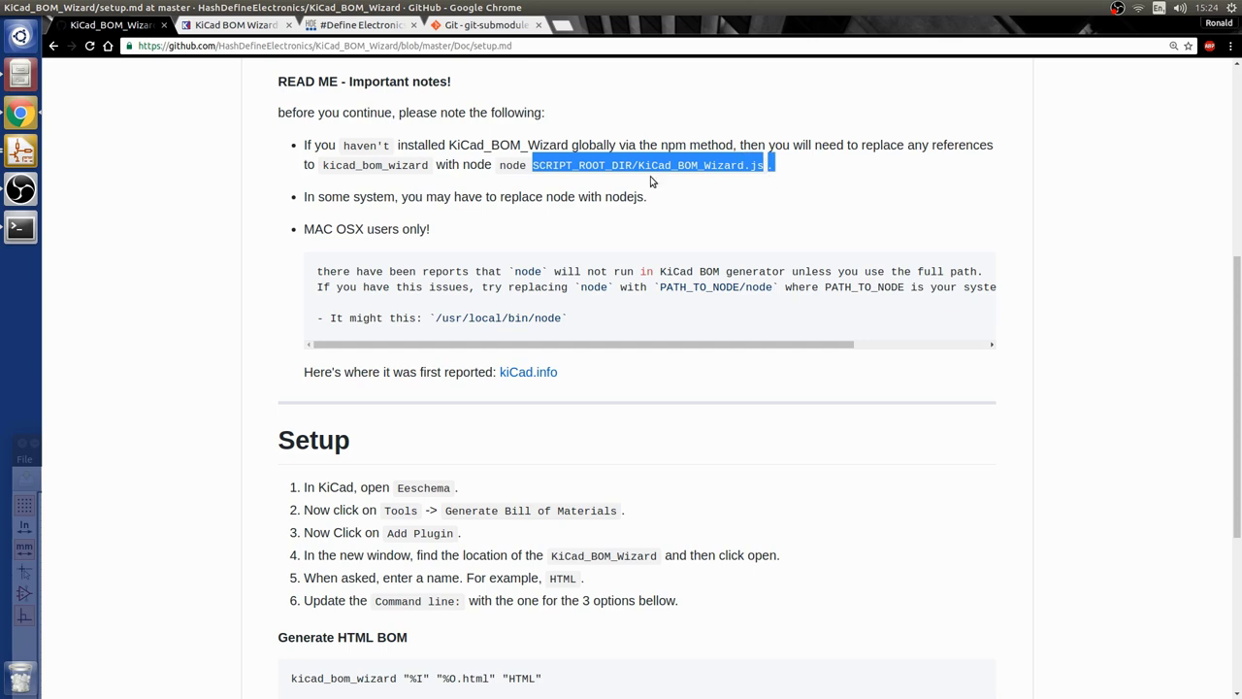
click(20, 151)
Prefix the CSV plugin's command line with node before the quoted KiCad_BOM_Wizard.js path.
key(ctrl+a)
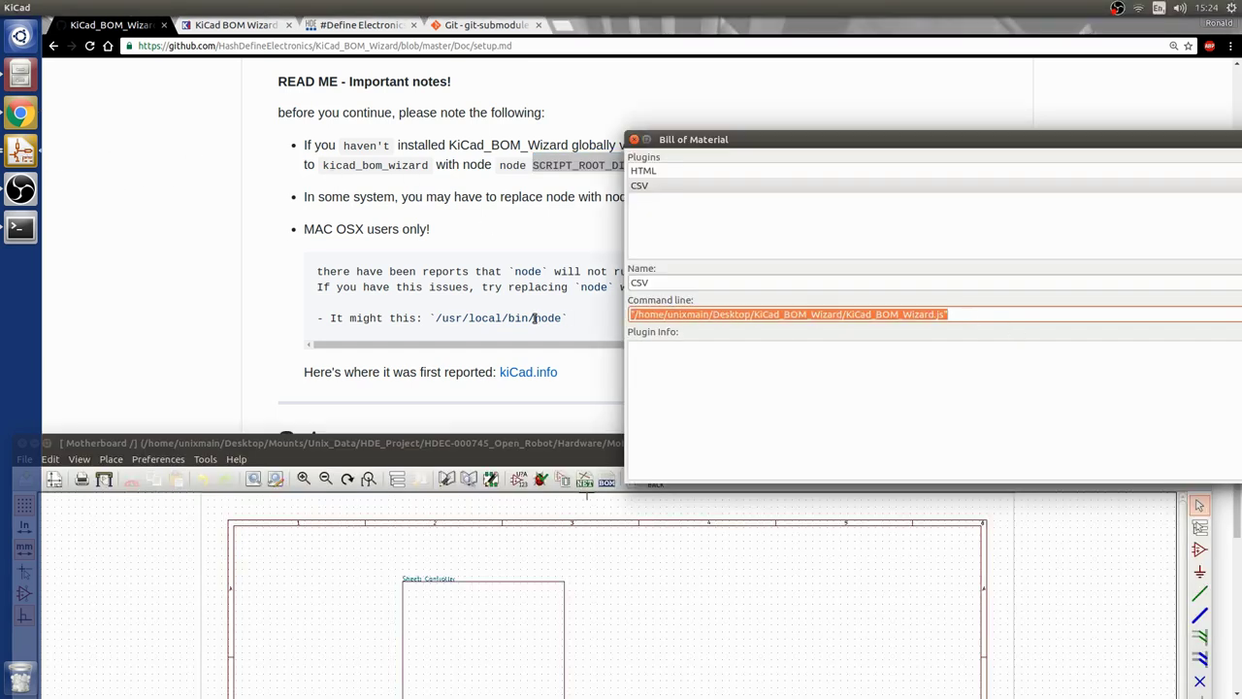
click(786, 315)
text(no)
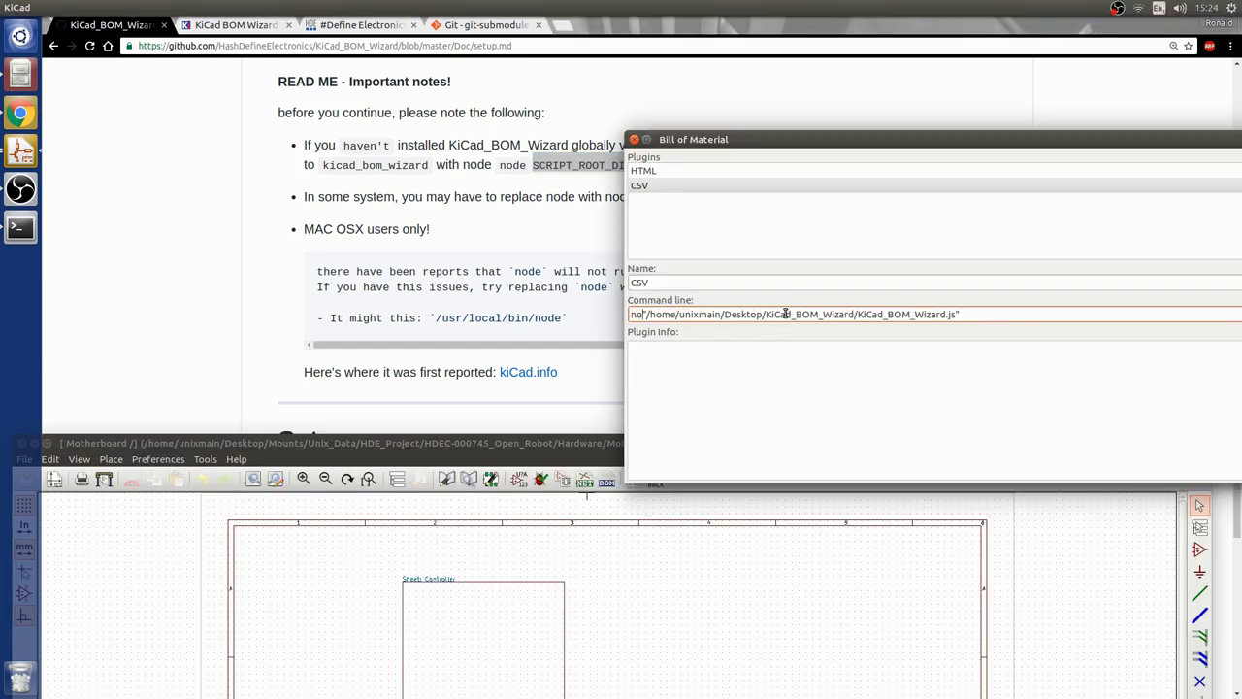
text(de)
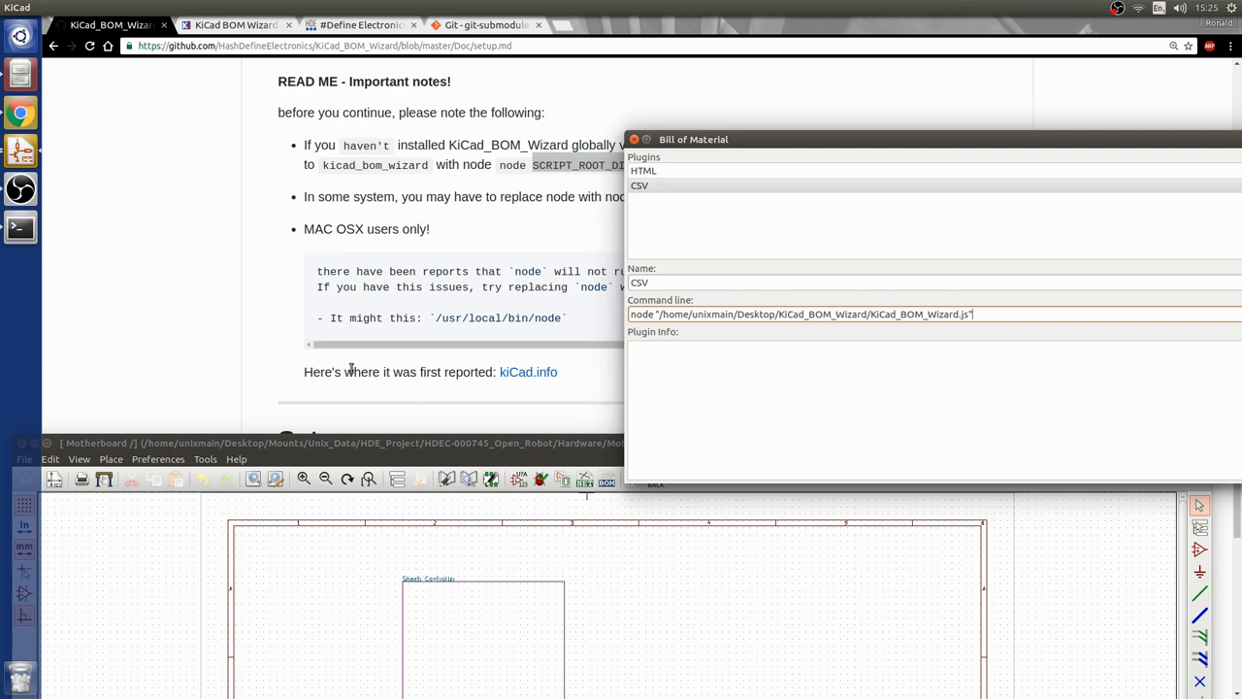
click(209, 340)
scroll(243, 388, down, 4)
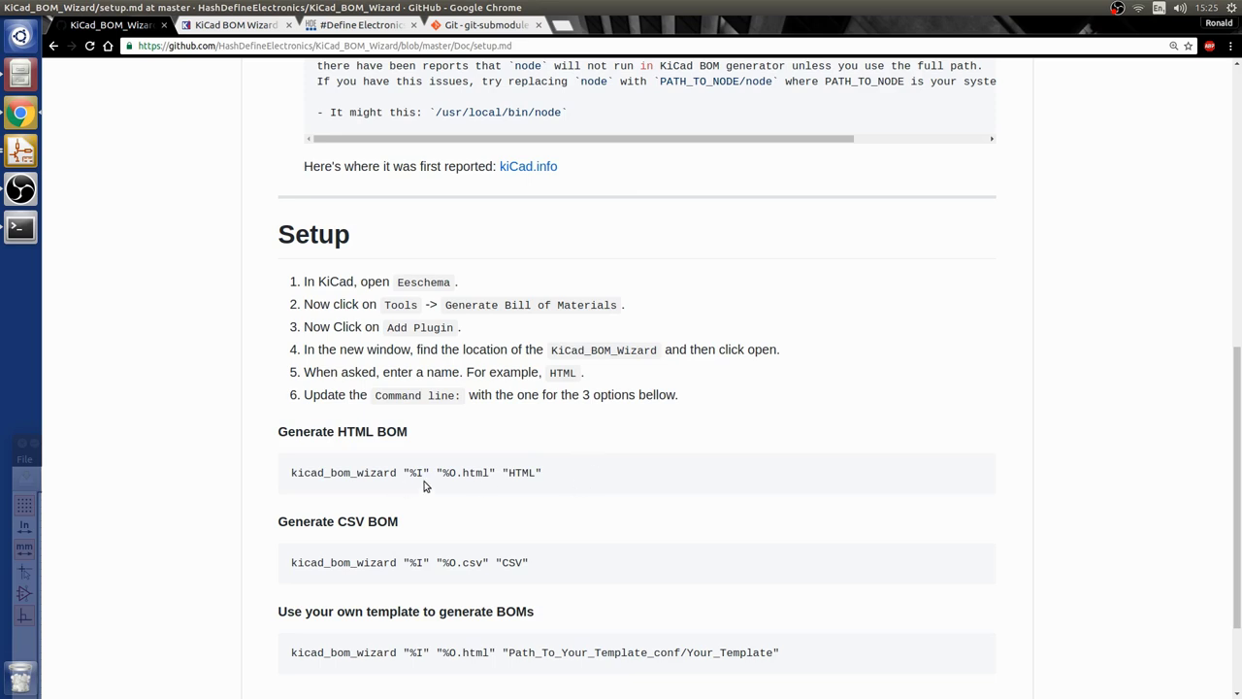
Copy the "%I" "%O.html" "HTML" arguments from the setup page and paste them after the script path.
drag(579, 483, 406, 473)
key(ctrl+c)
click(21, 151)
drag(713, 141, 424, 141)
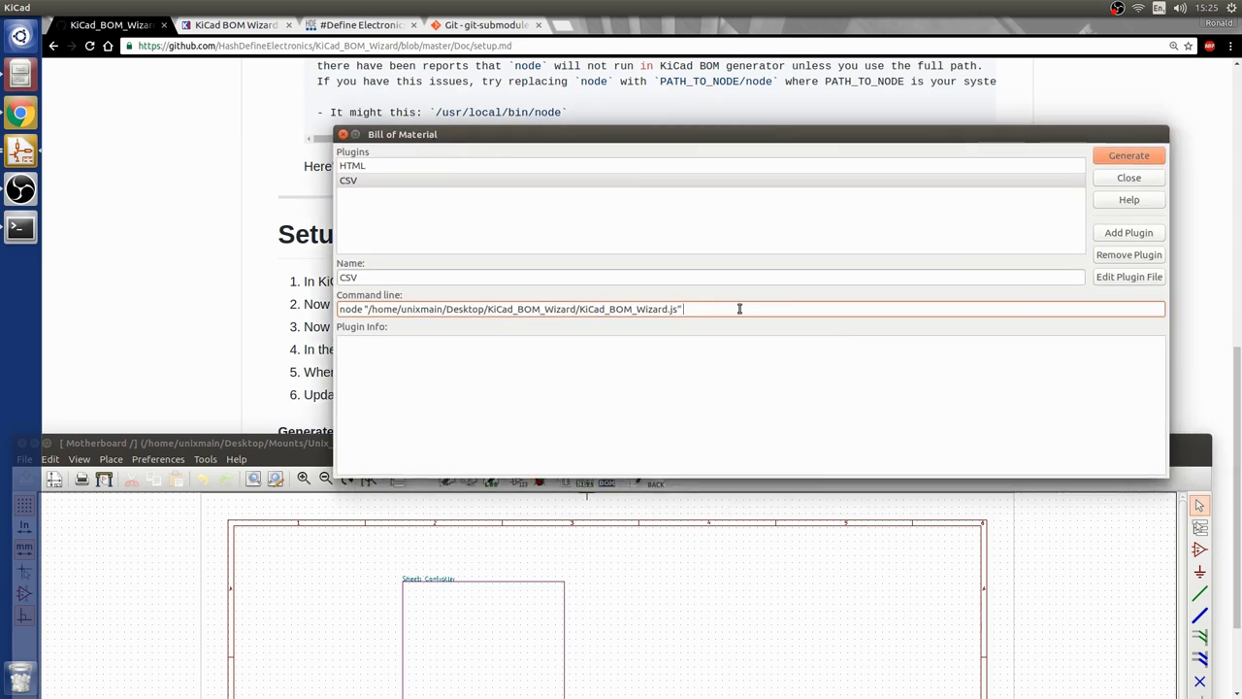
key(ctrl+v)
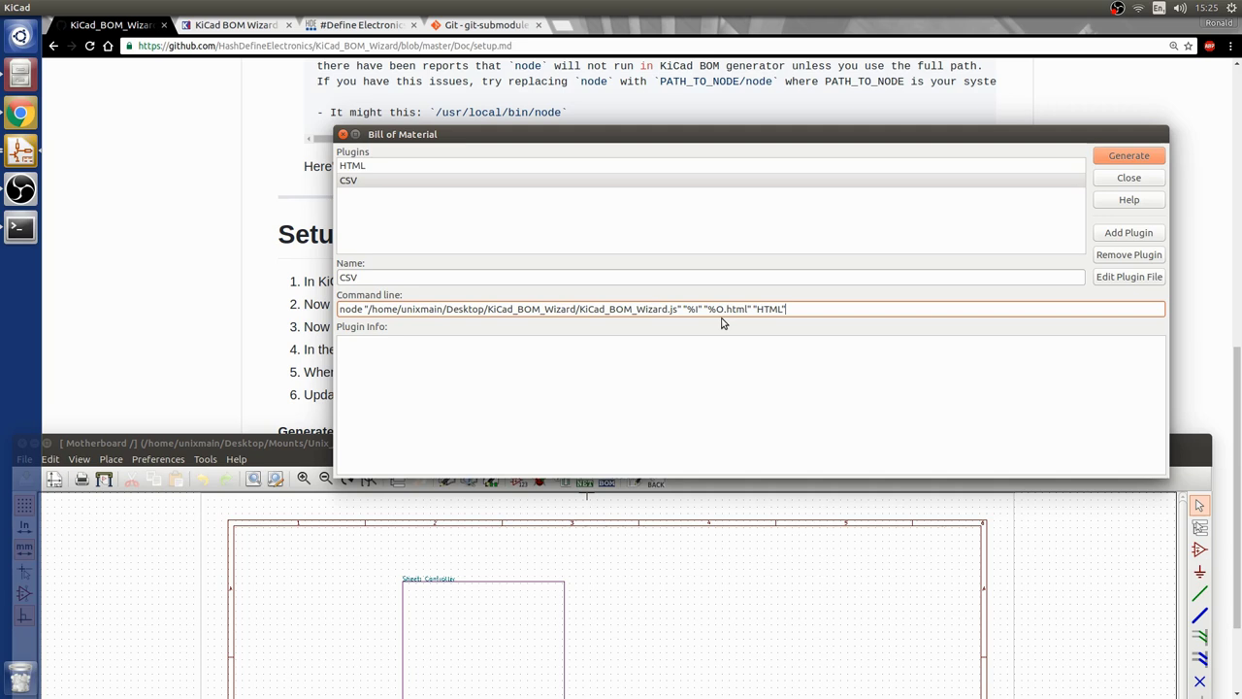
Select the trailing HTML template option at the end of the CSV plugin's command line for editing.
drag(754, 308, 794, 306)
drag(708, 134, 703, 131)
click(784, 306)
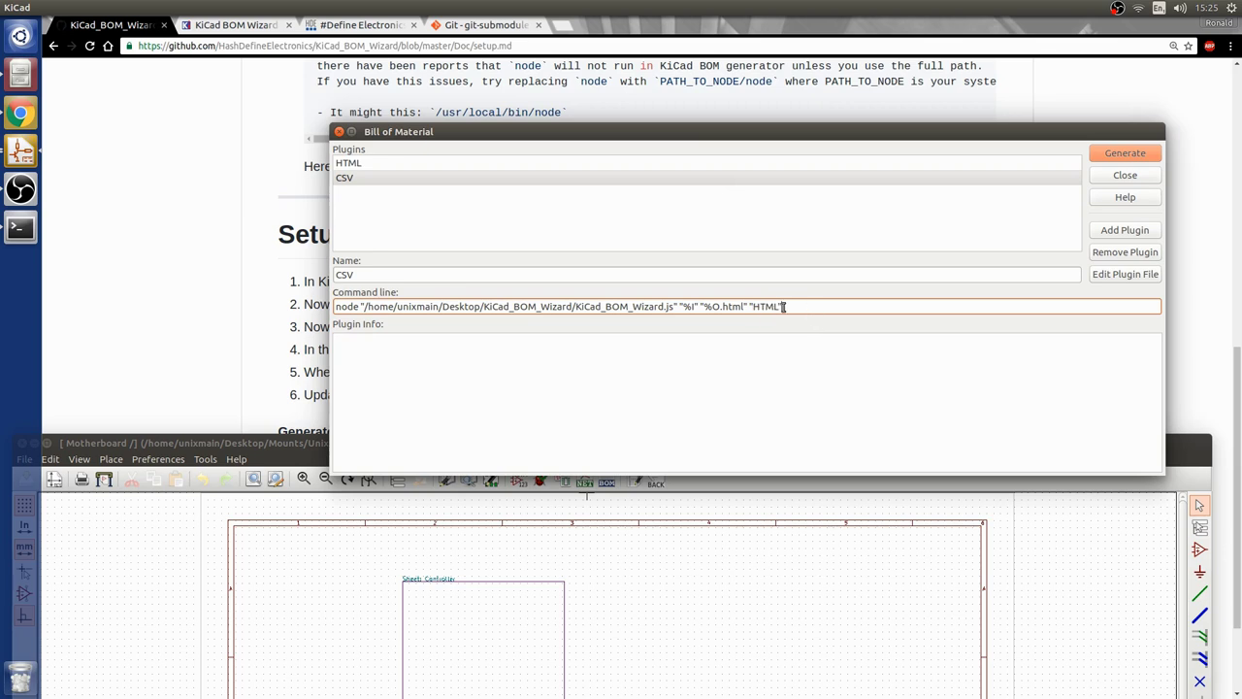
Replace the command line's HTML tail with the copied "%I" "%O.csv" "CSV" arguments.
click(224, 313)
scroll(466, 416, down, 3)
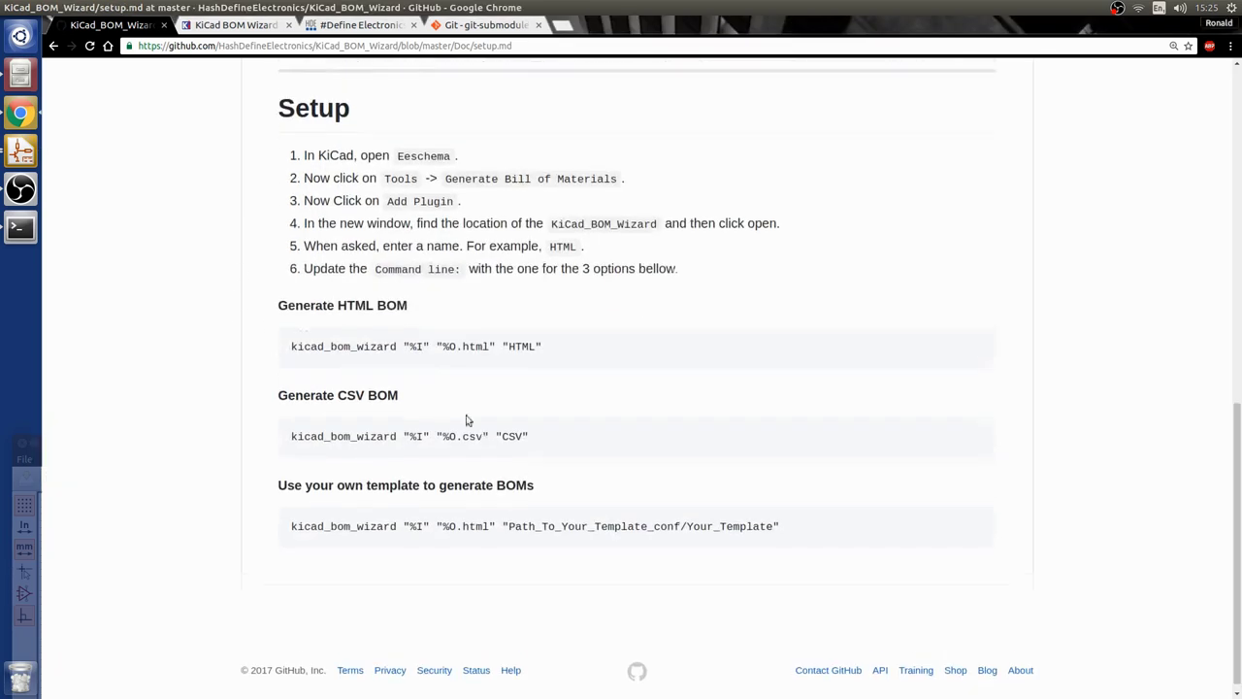
double_click(517, 427)
drag(543, 432, 404, 425)
key(ctrl+c)
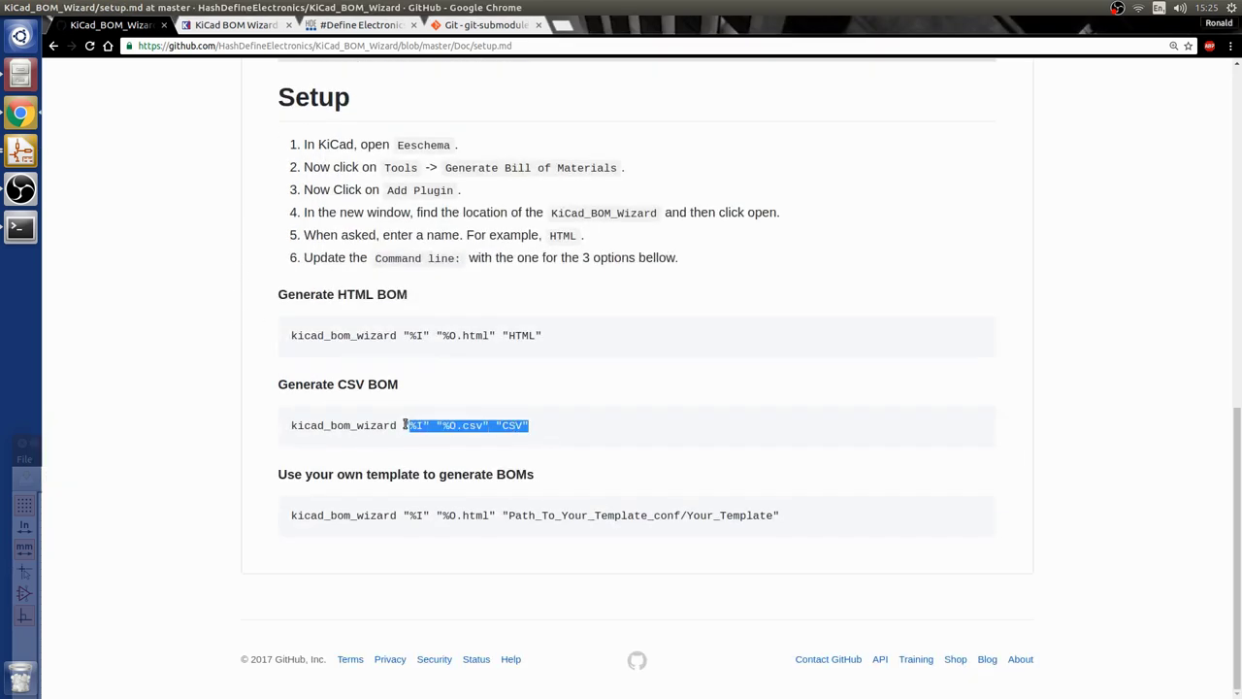
key(alt+Tab)
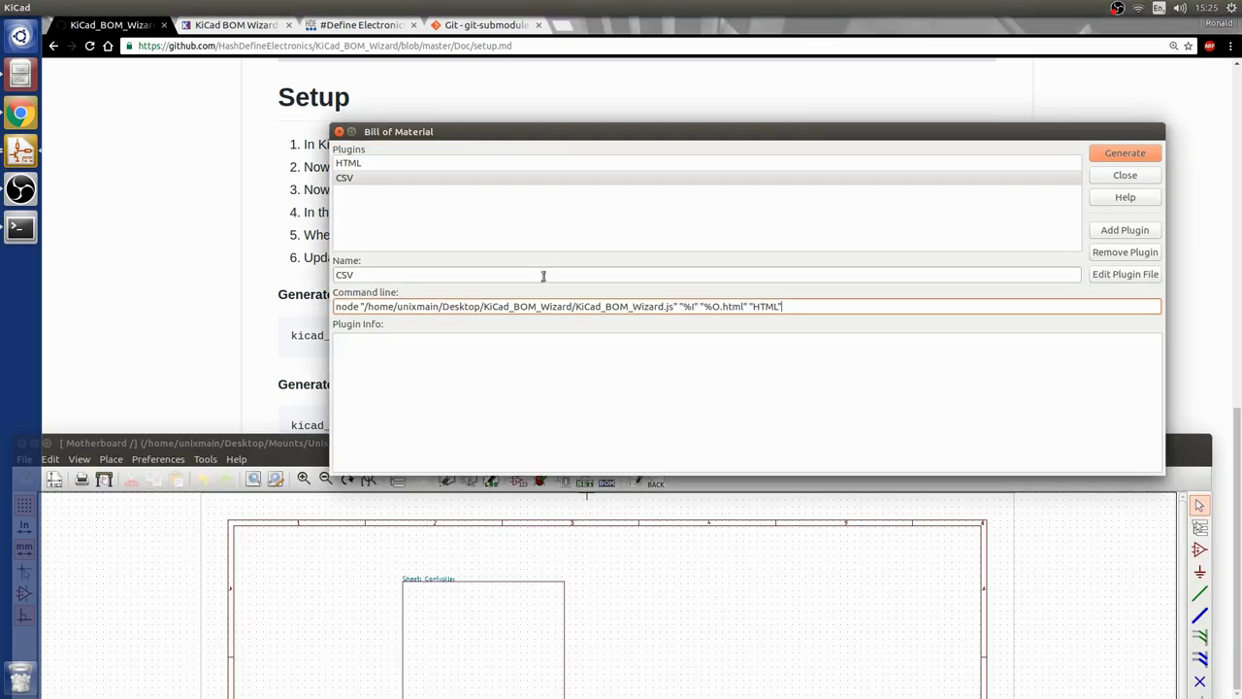
drag(813, 309, 679, 307)
key(ctrl+v)
click(215, 377)
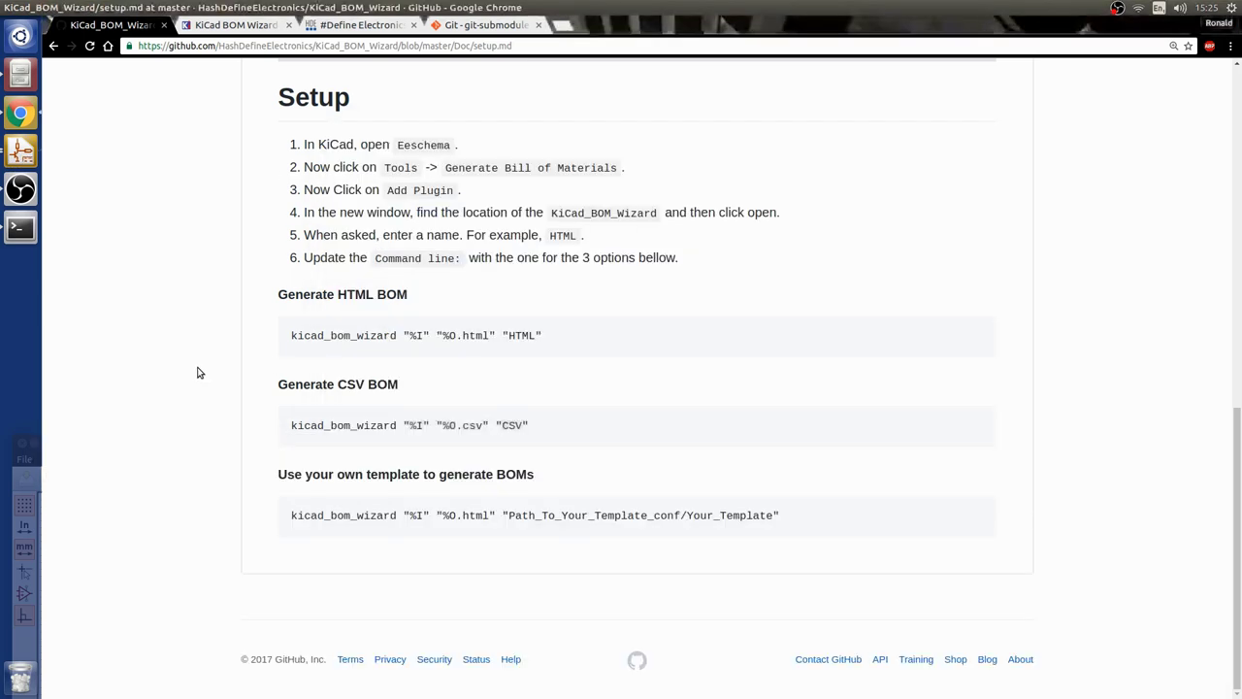
Generate the CSV BOM and highlight the exported Motherboard.csv path in the plugin output.
click(31, 153)
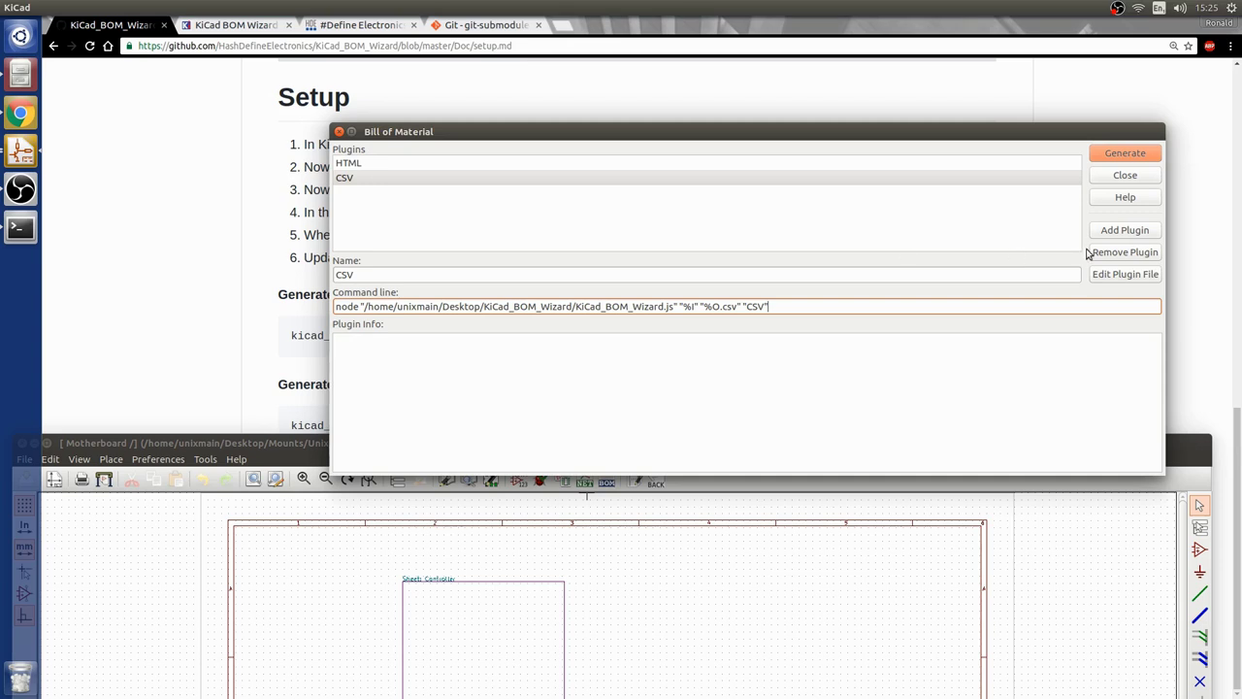
click(1126, 156)
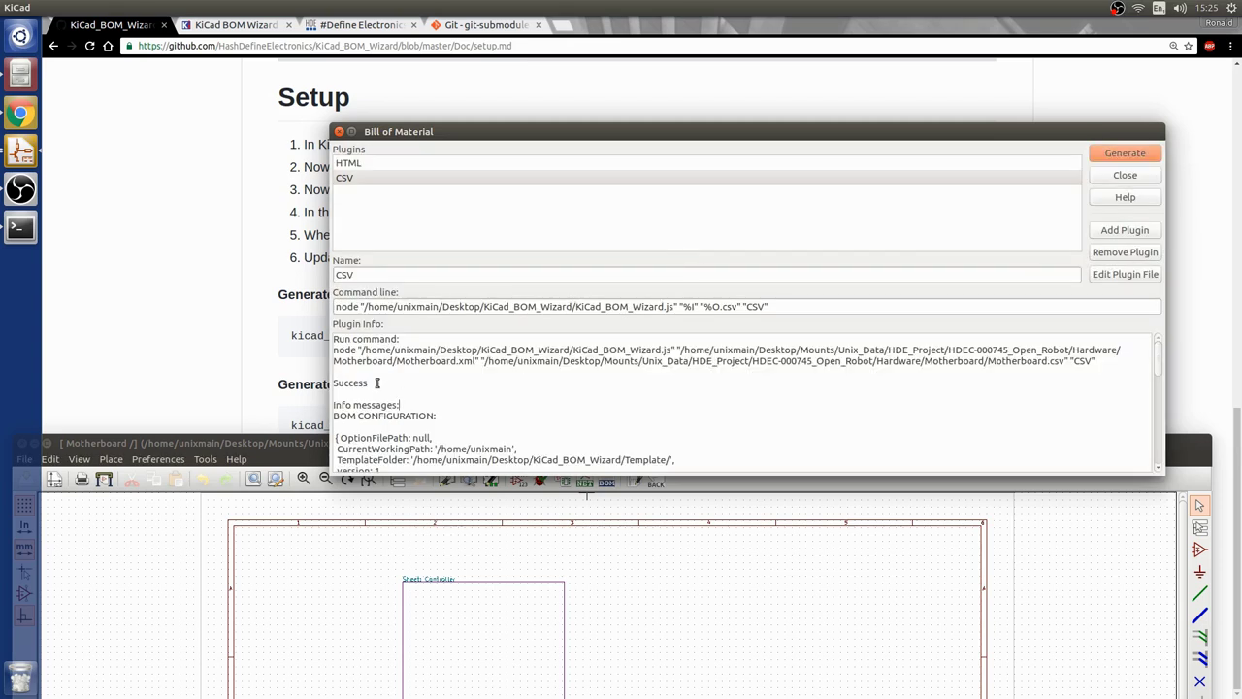
scroll(376, 382, down, 5)
scroll(465, 432, down, 5)
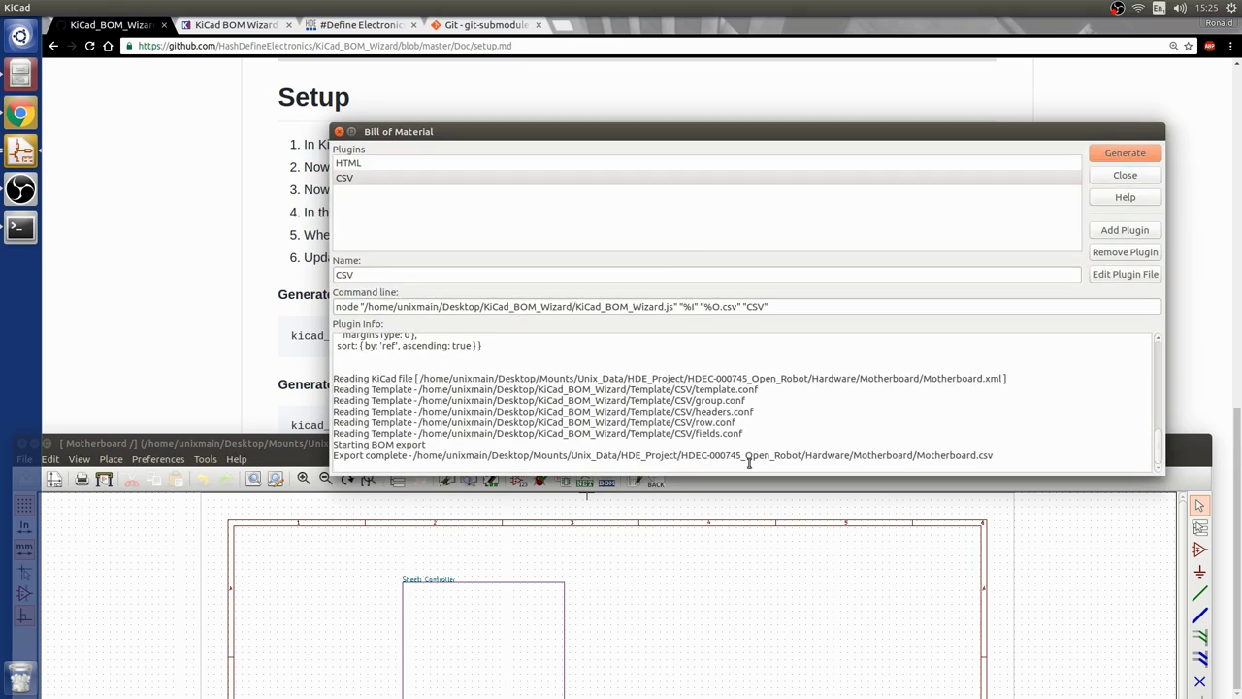
drag(1022, 456, 415, 455)
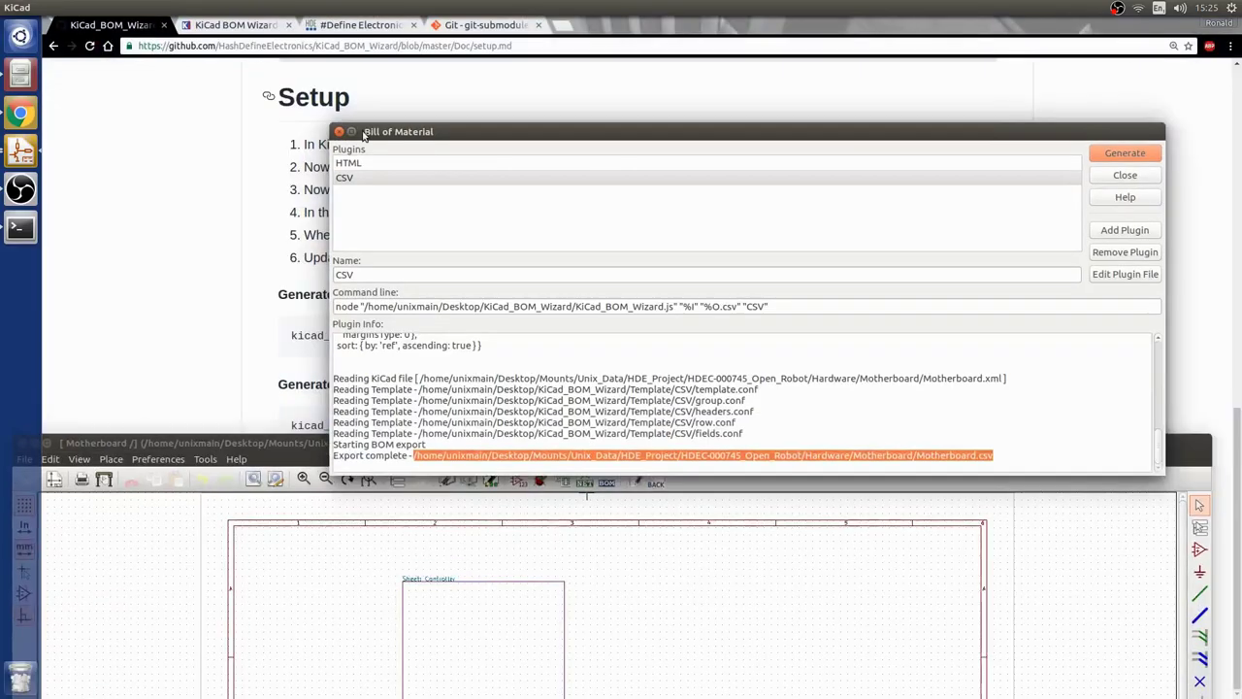
Close the BOM window, find Motherboard.csv in the project manager's file tree, and return to the schematic editor.
click(339, 131)
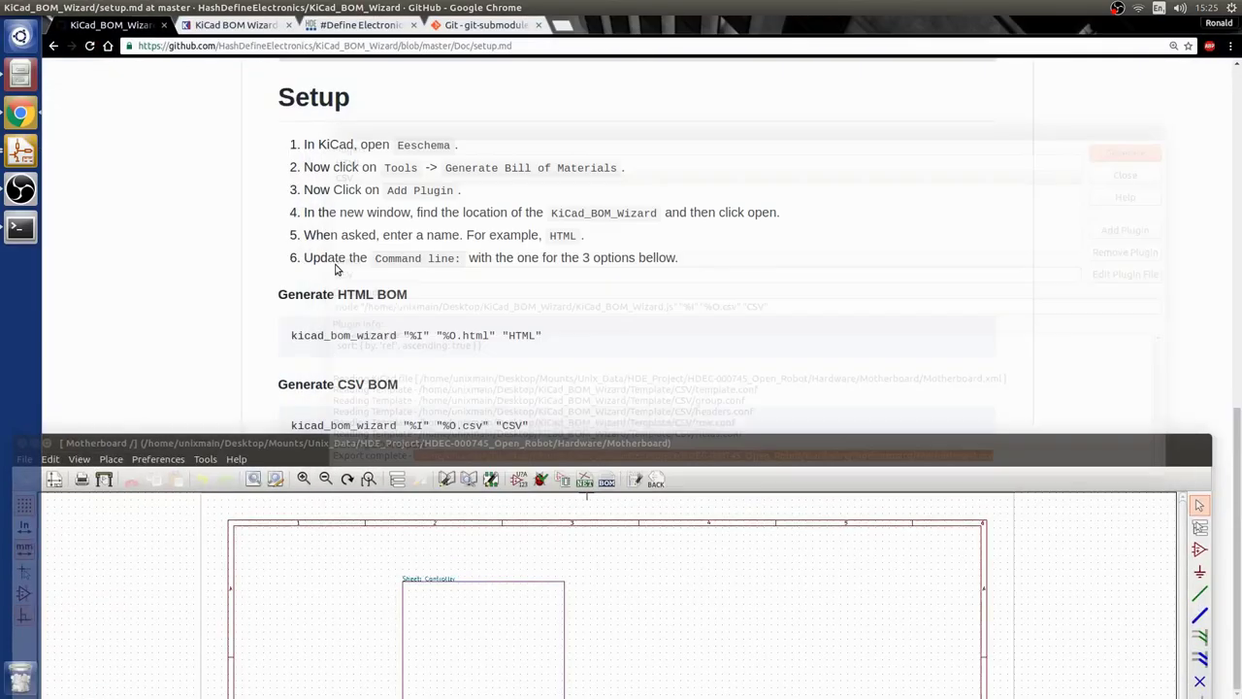
double_click(392, 445)
click(21, 150)
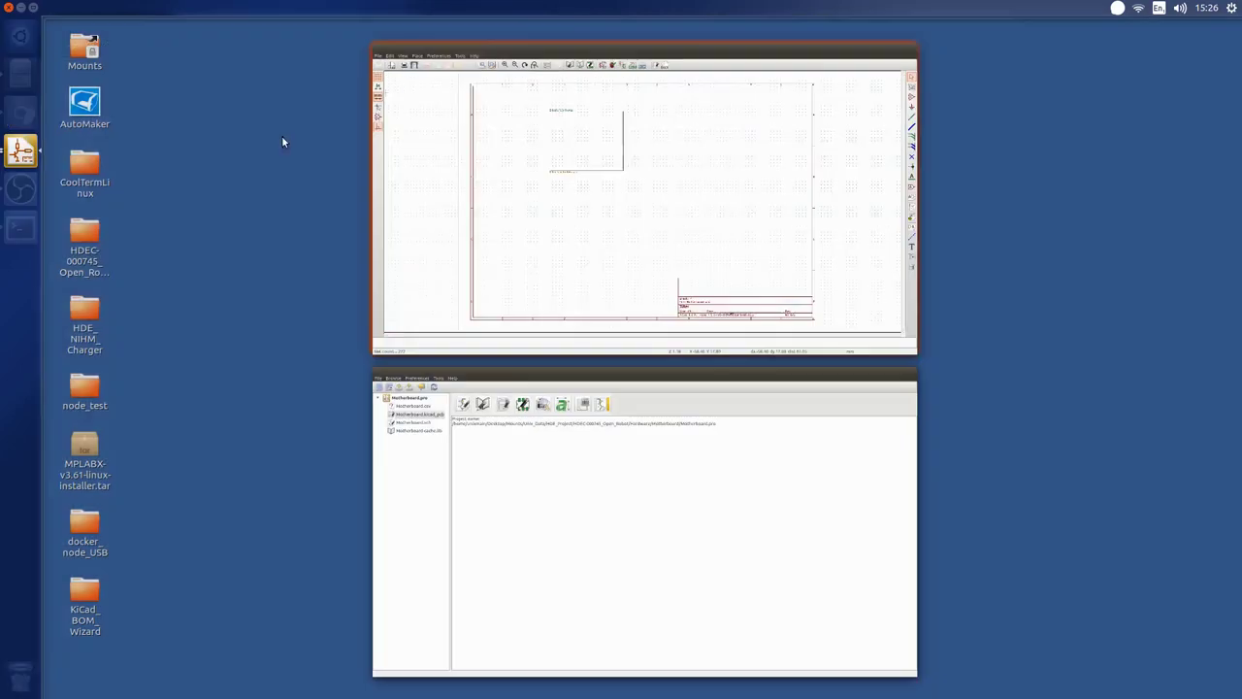
click(472, 466)
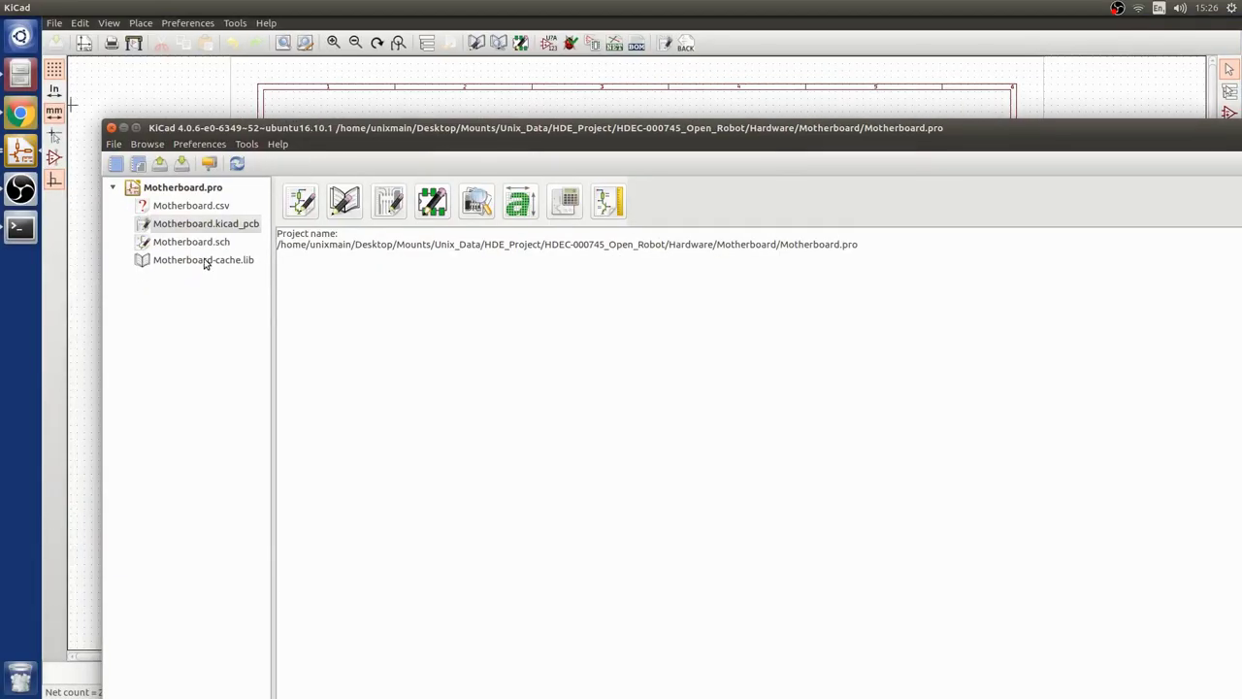
click(207, 212)
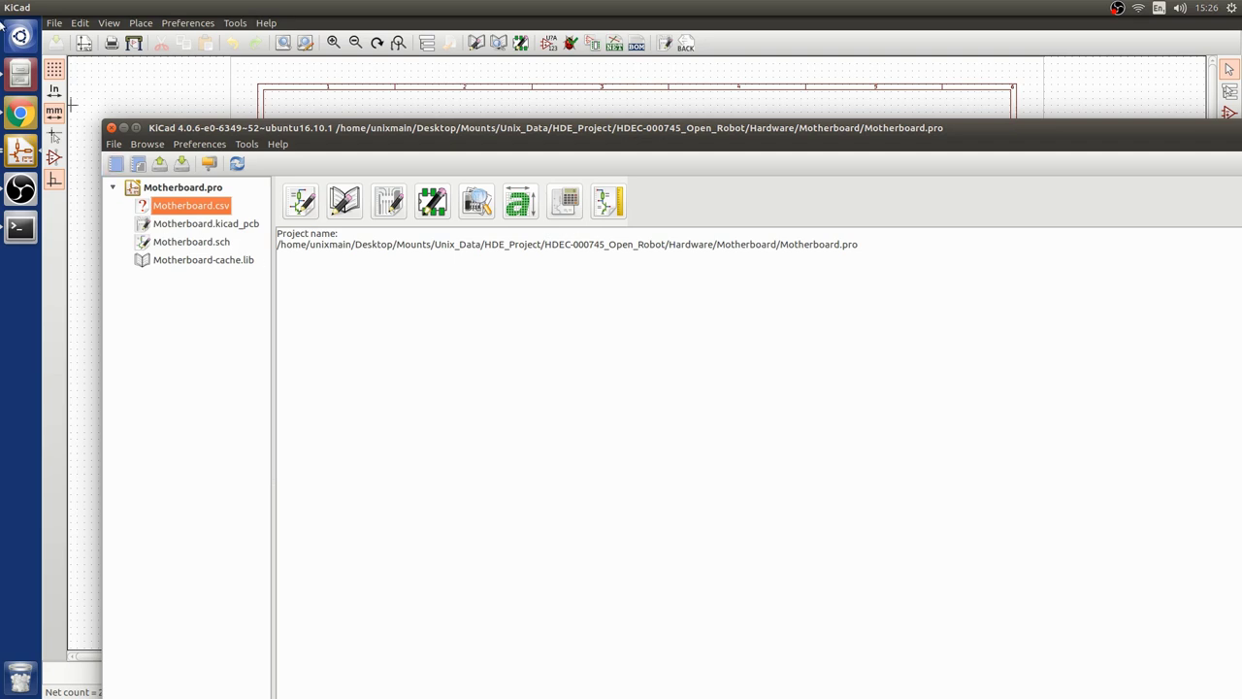
click(291, 88)
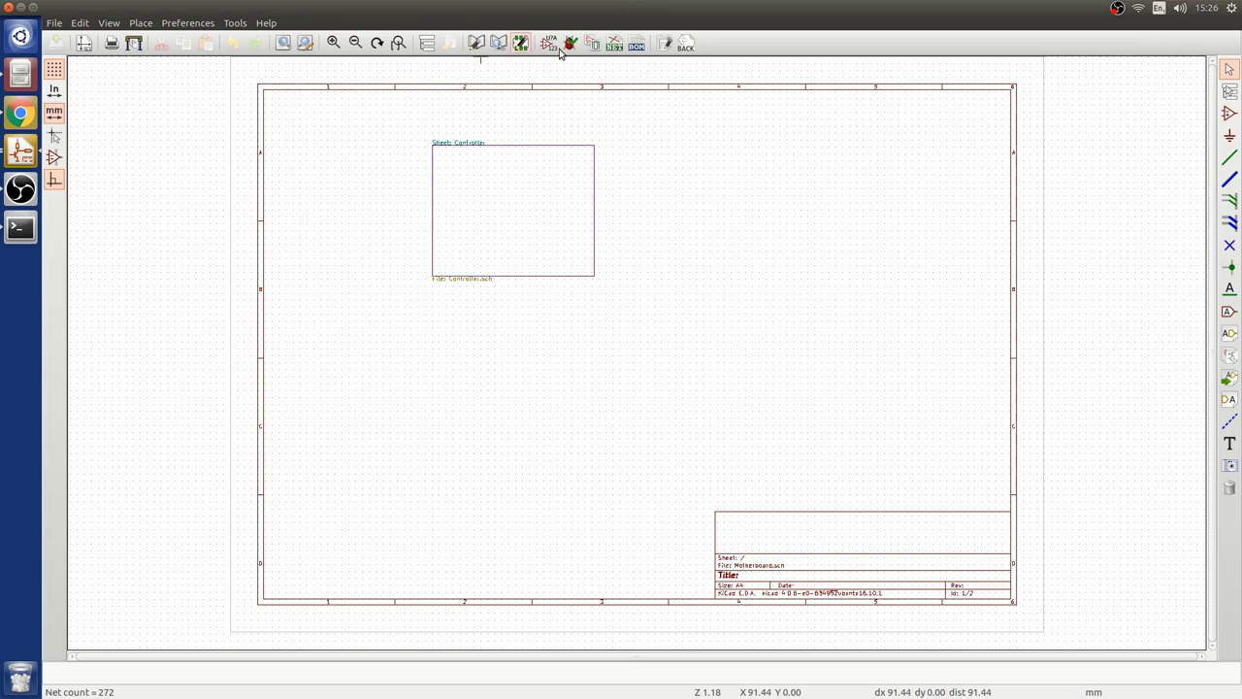
Generate the Motherboard HTML bill of materials with the HTML plugin and its HTML template argument.
click(636, 45)
drag(515, 141, 429, 110)
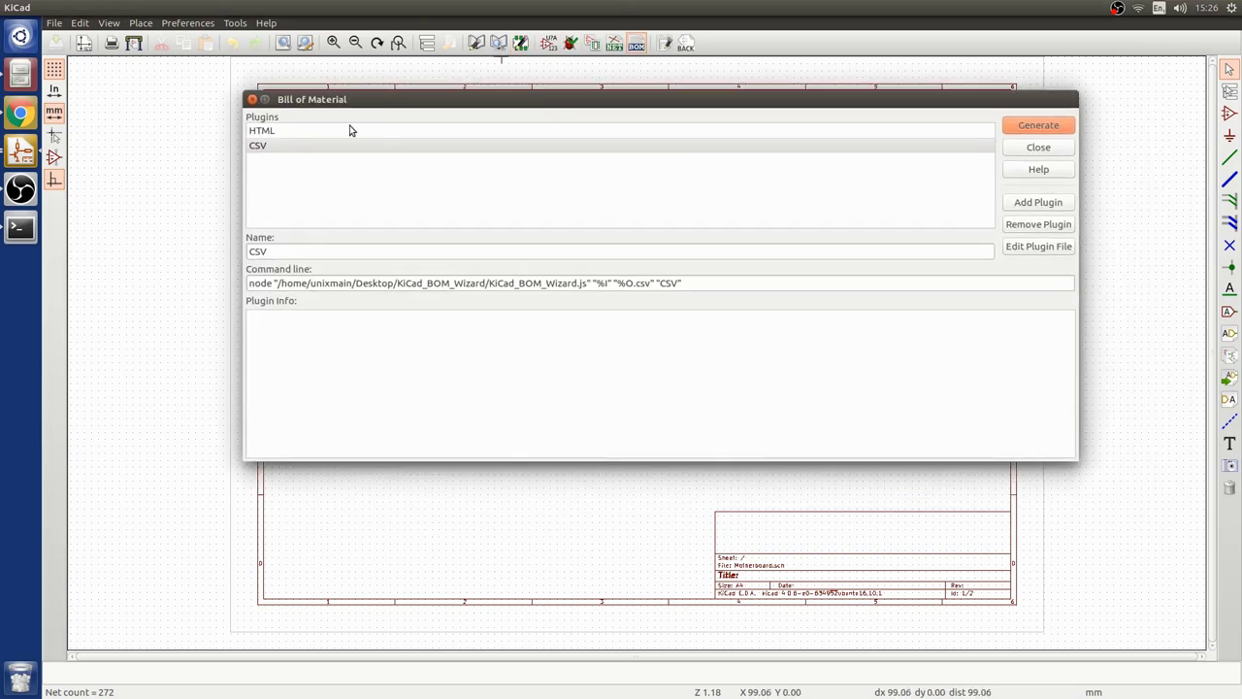
click(260, 131)
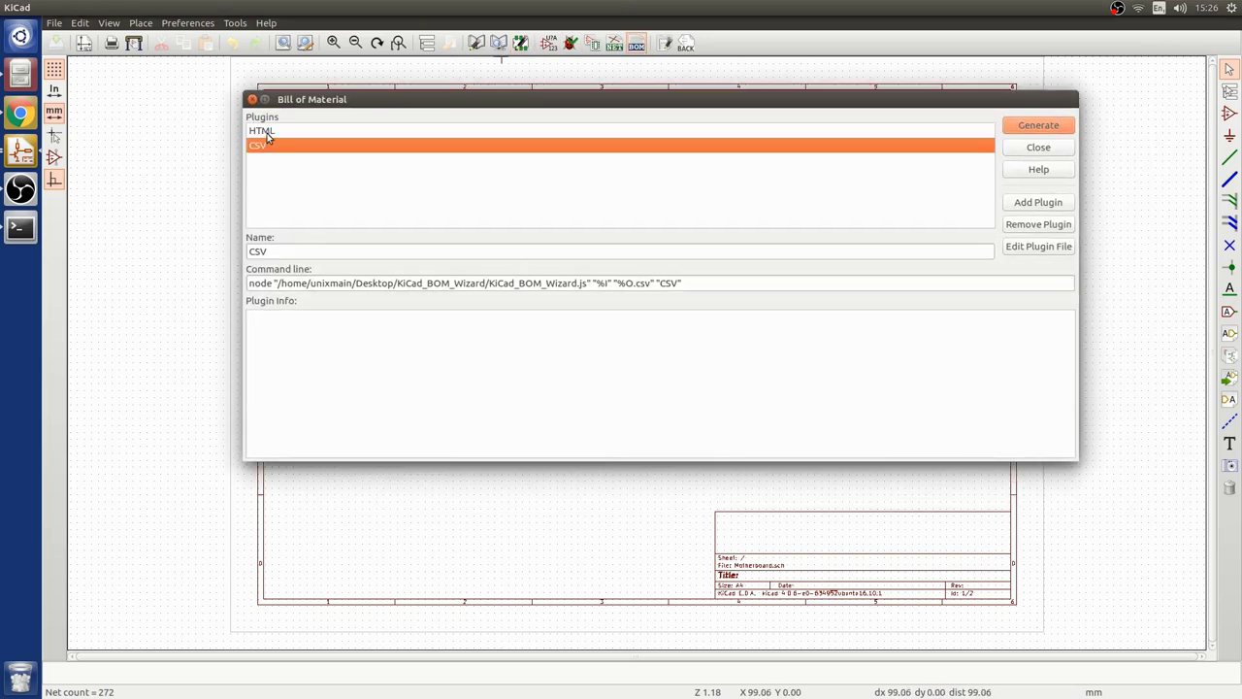
click(269, 133)
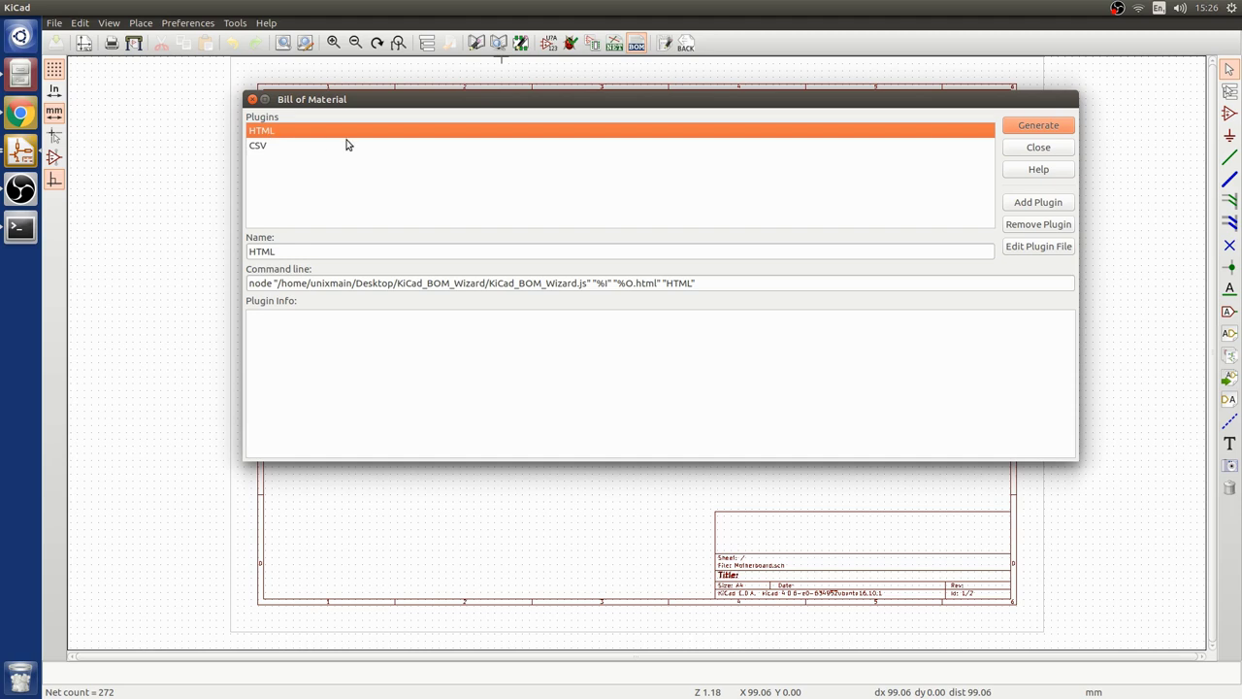
double_click(677, 283)
click(291, 131)
click(1043, 127)
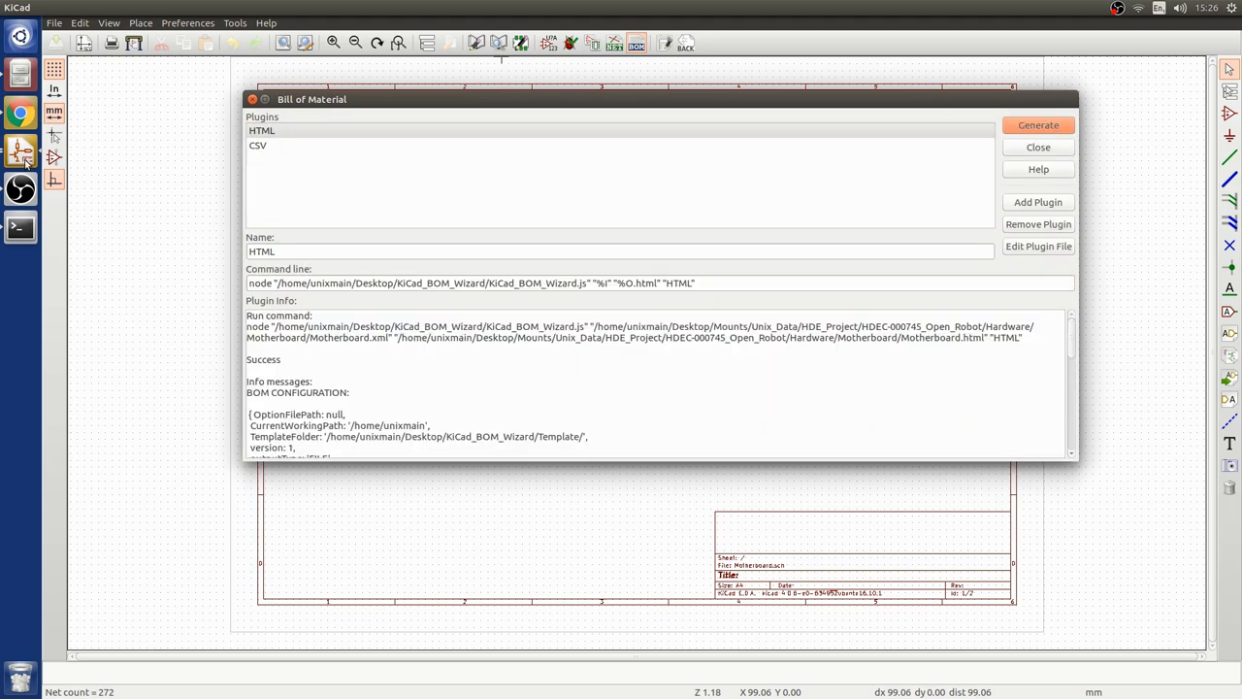
Open the new Motherboard.html from the project manager's file tree in the browser.
click(25, 162)
click(527, 307)
click(22, 156)
click(818, 476)
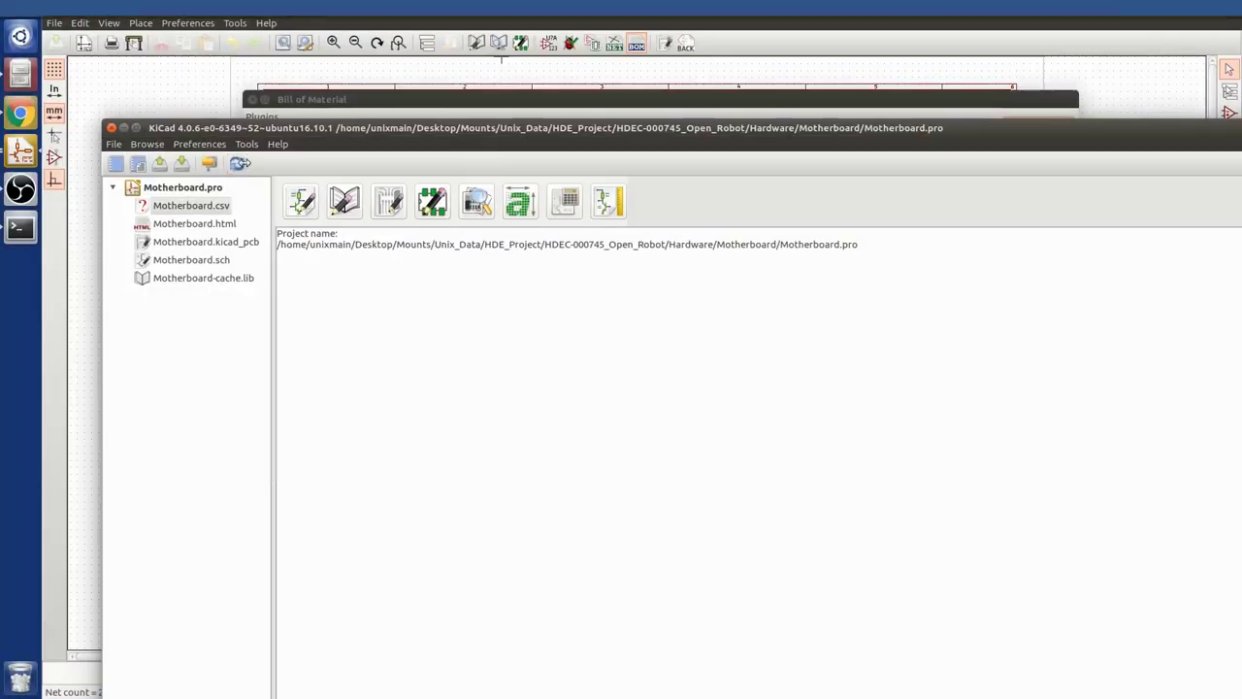
click(211, 224)
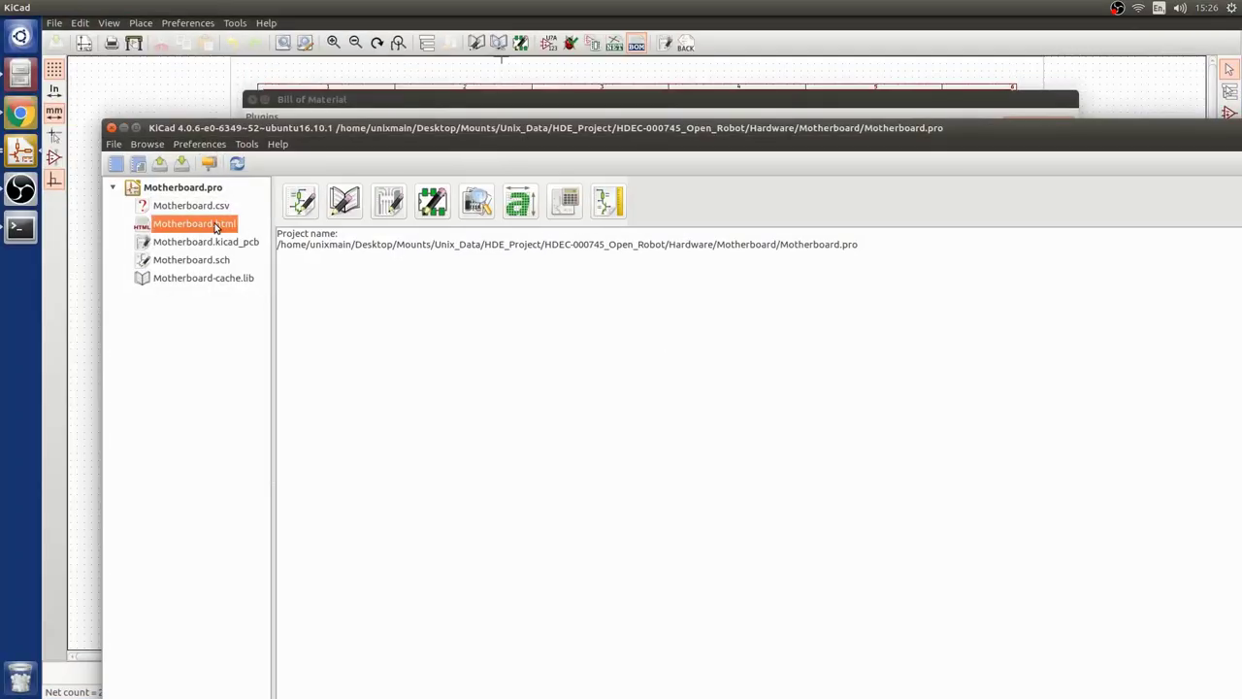
double_click(216, 225)
scroll(459, 422, down, 4)
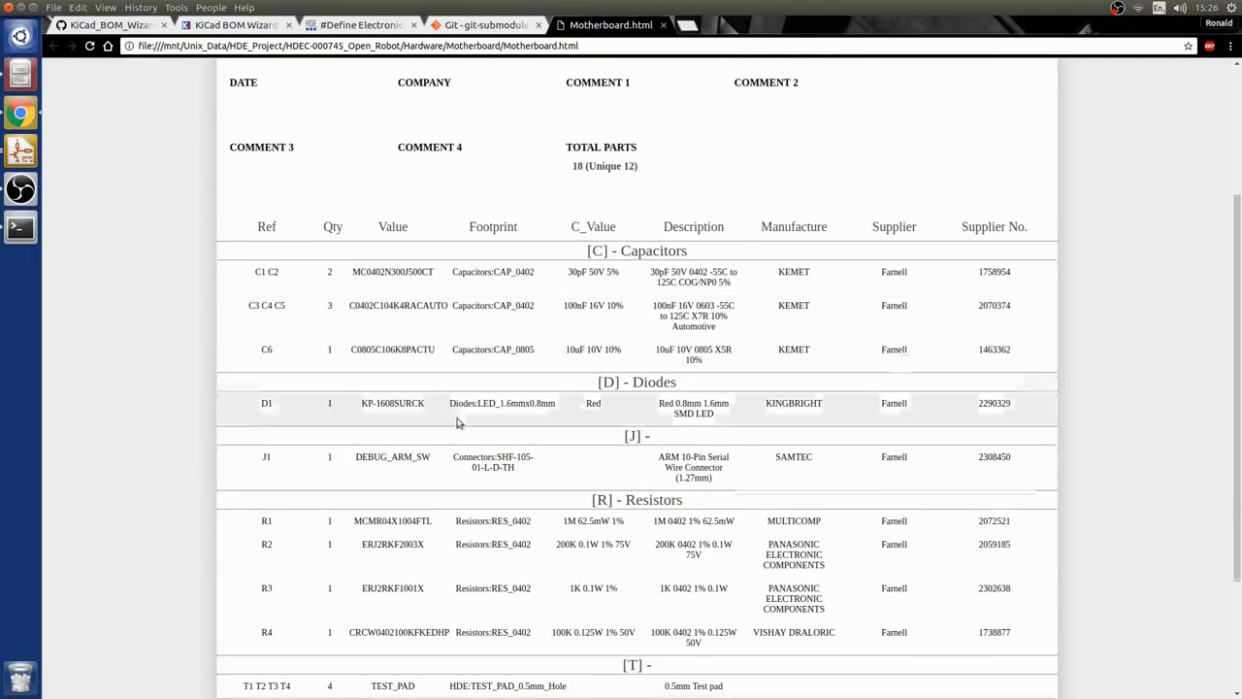
scroll(464, 412, down, 4)
scroll(456, 485, up, 7)
scroll(415, 400, up, 1)
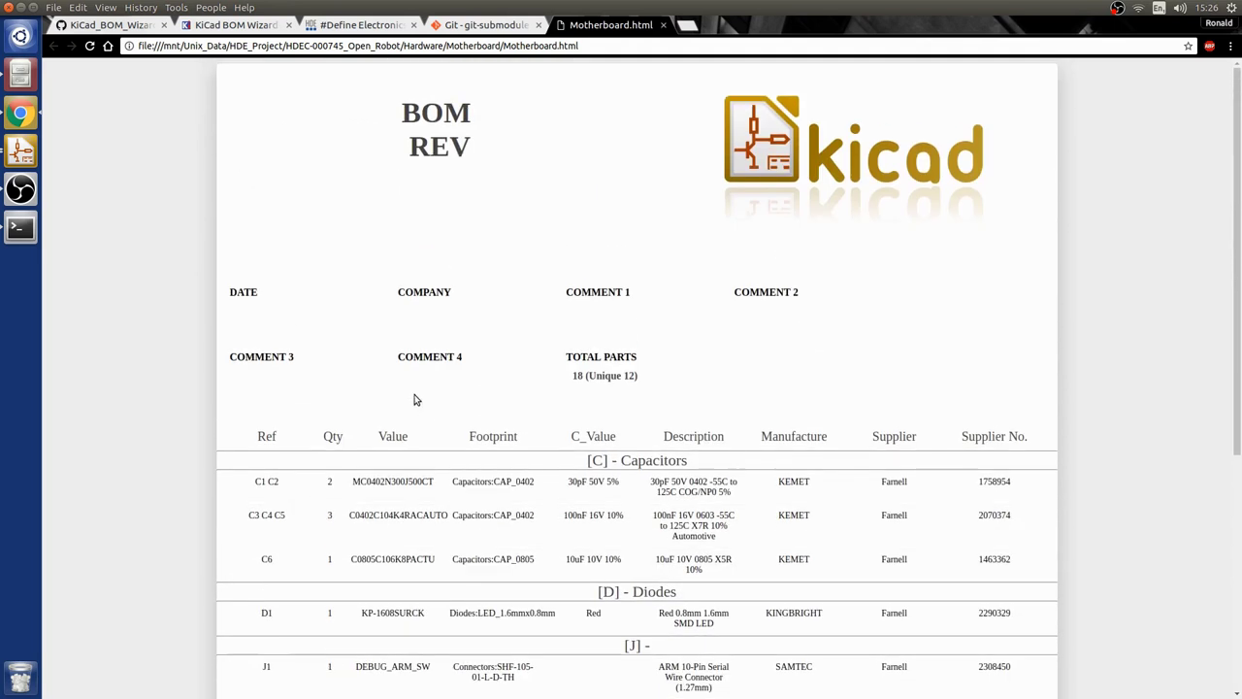
scroll(640, 334, down, 5)
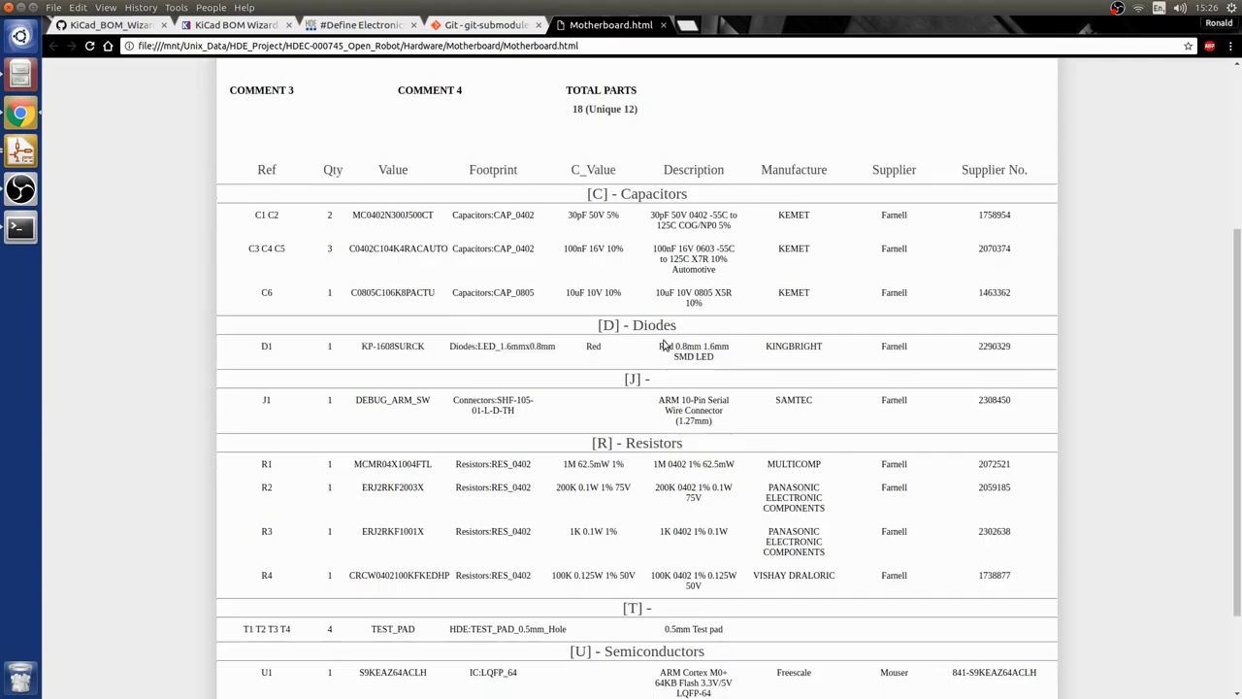
scroll(664, 345, down, 4)
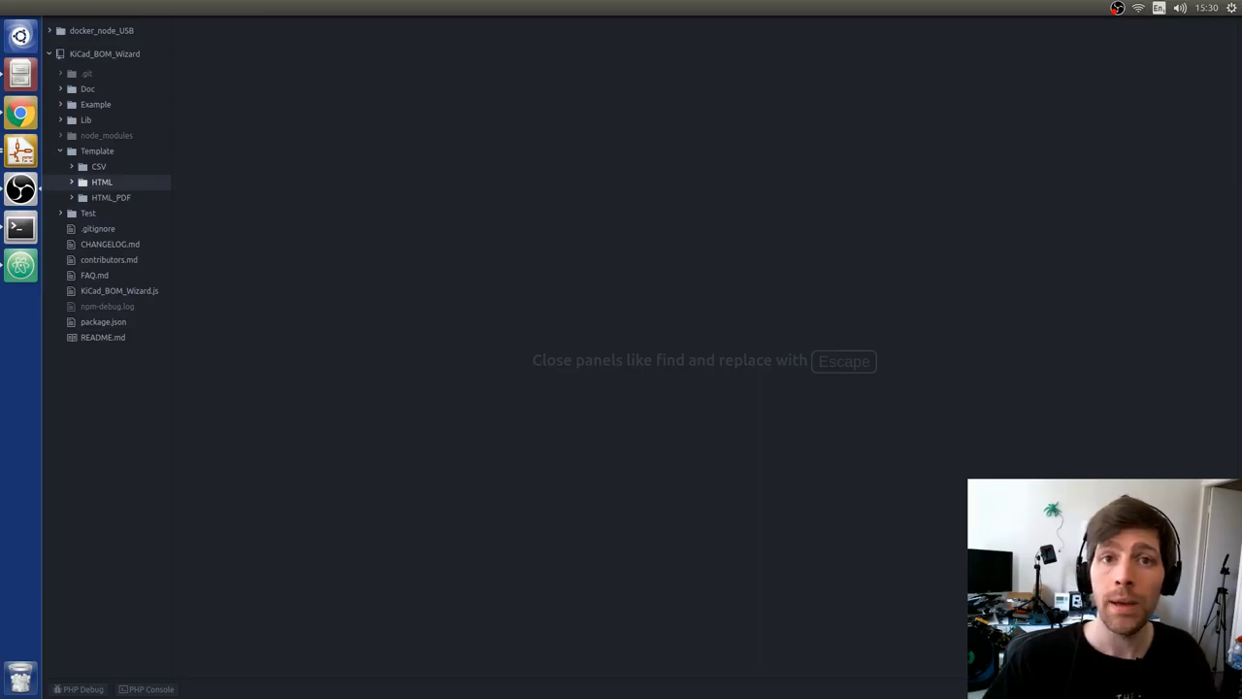